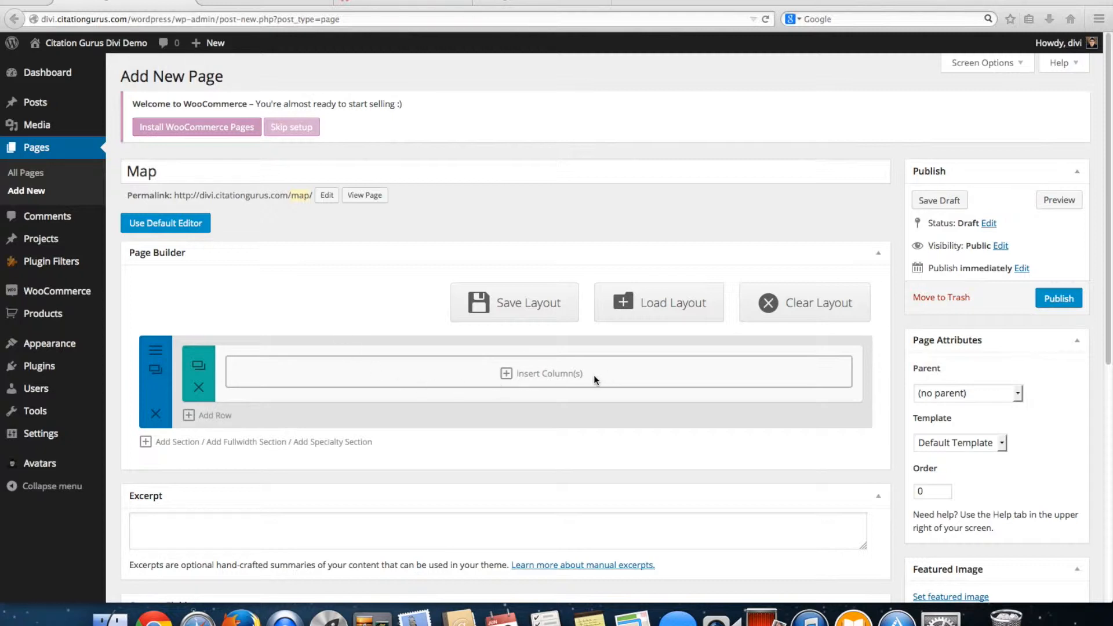
# Insert a single full-width column in the row of the standard section.
pyautogui.click(551, 378)
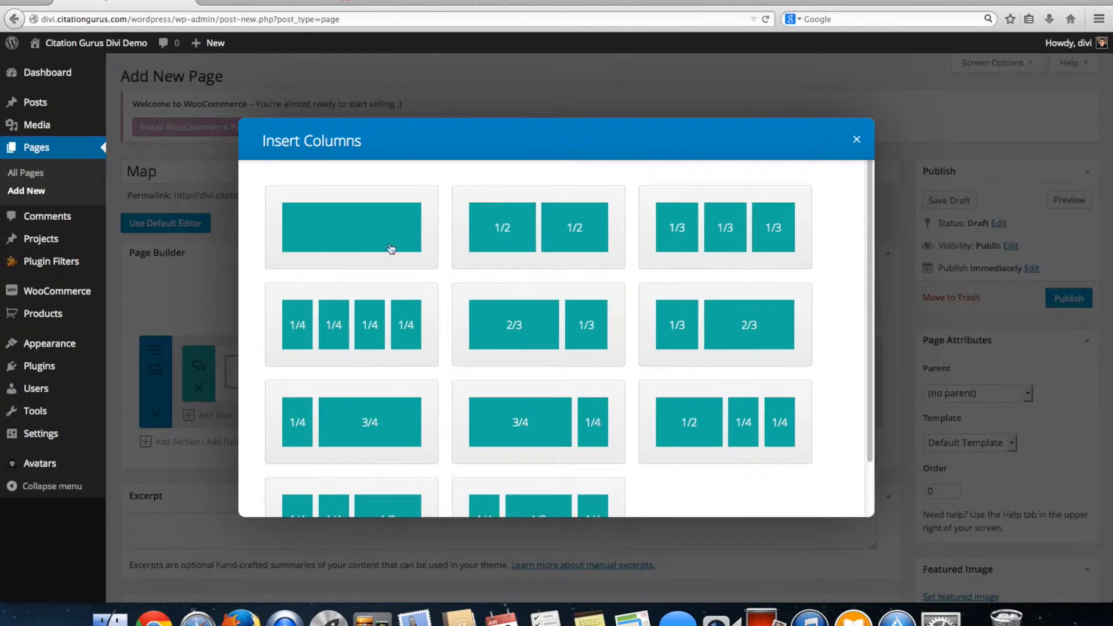
pyautogui.click(374, 234)
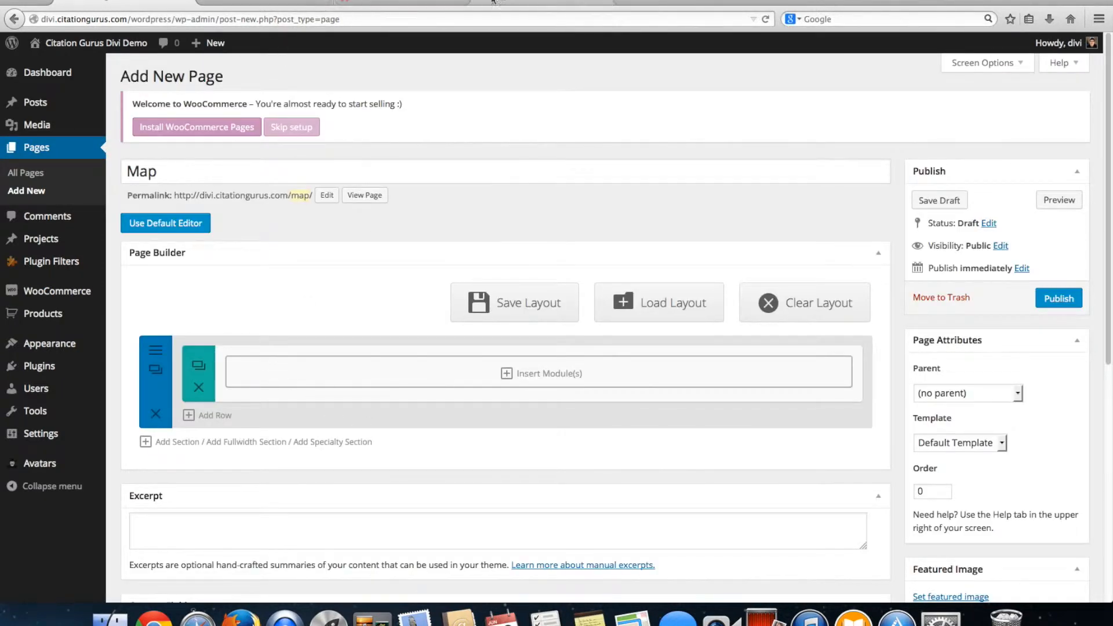
pyautogui.click(403, 3)
pyautogui.click(98, 2)
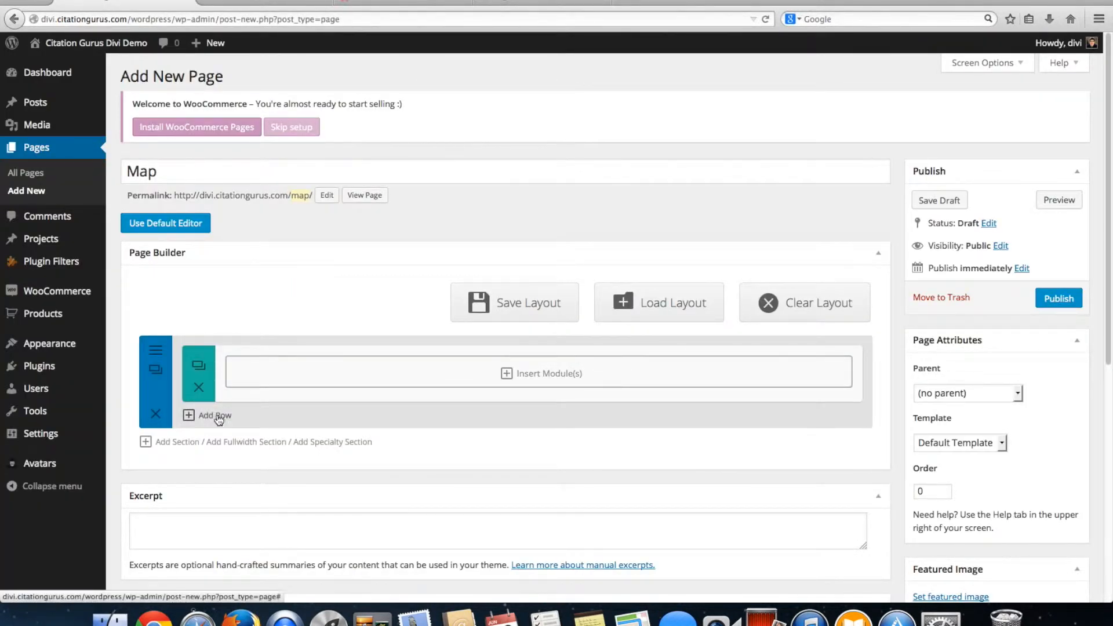
# Add a specialty section with a two-thirds content area and a right side column, and delete the standard section above it.
pyautogui.click(325, 443)
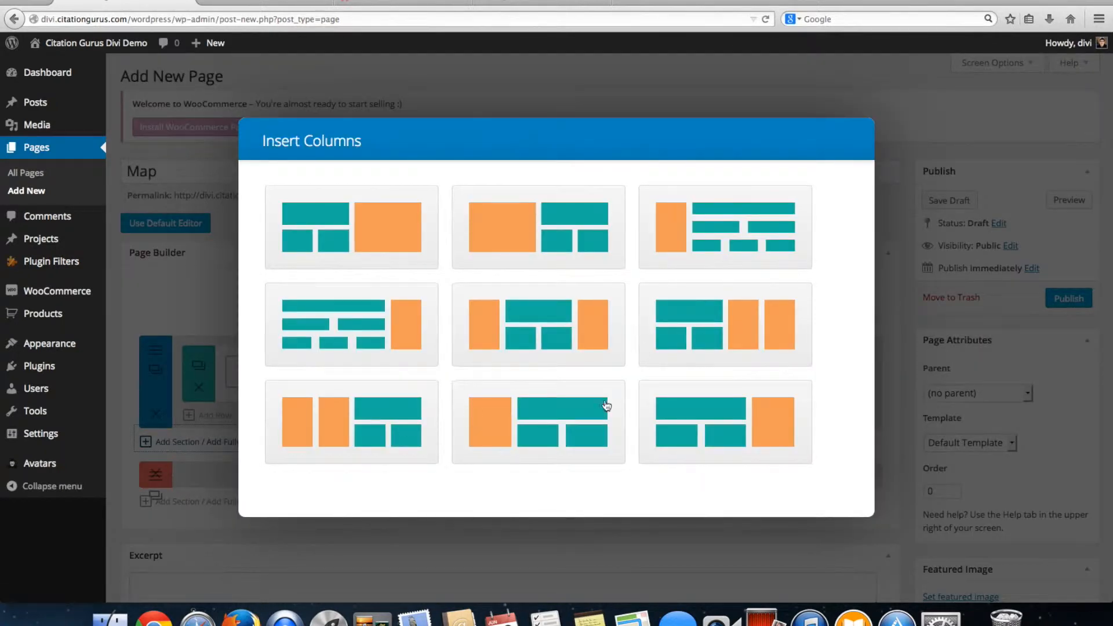
pyautogui.click(694, 431)
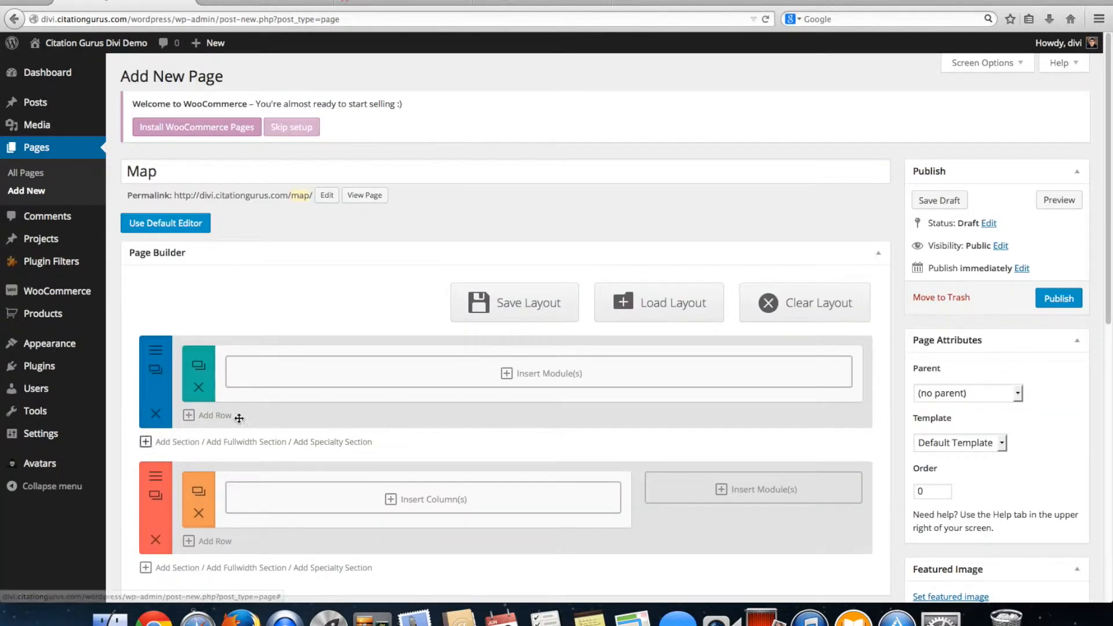
pyautogui.click(156, 413)
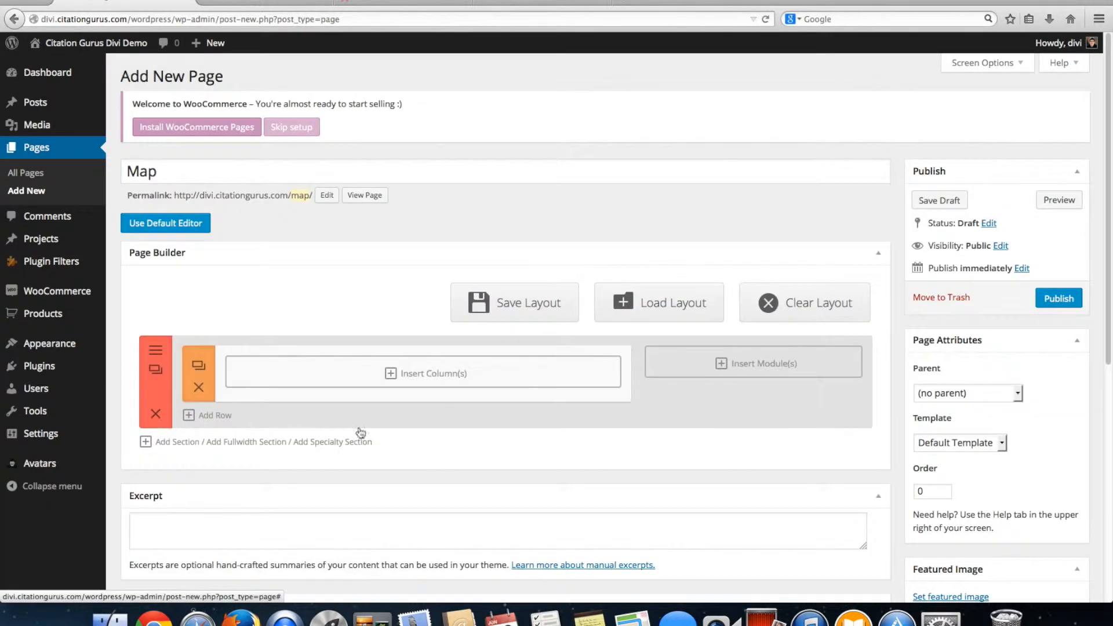
# Give the specialty section's first row a single full-width column and add a second row with two half-width columns.
pyautogui.click(312, 383)
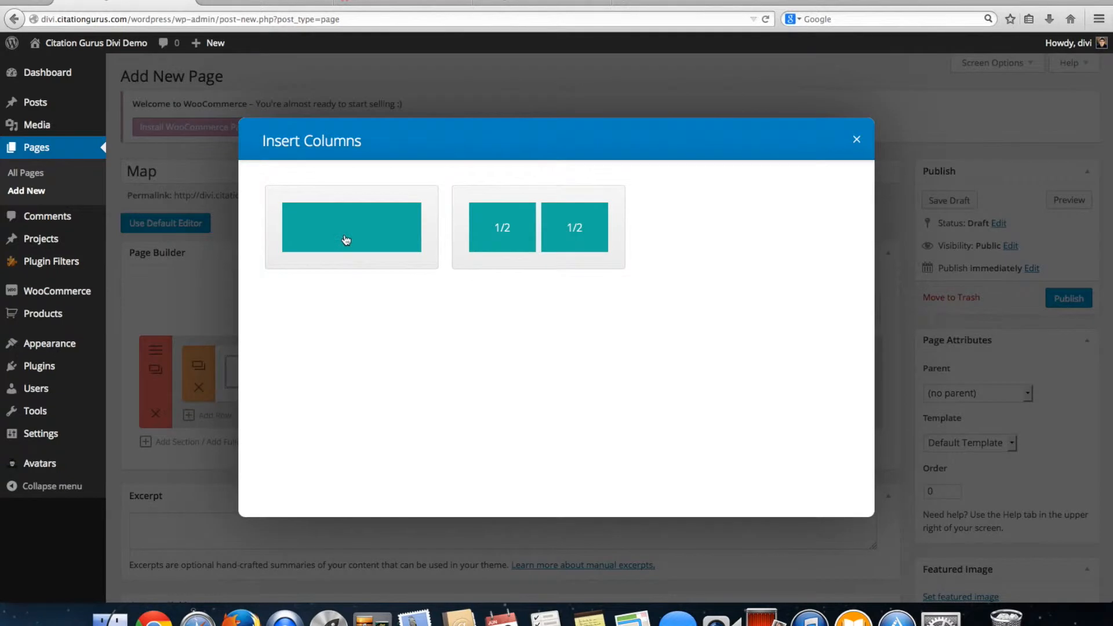
pyautogui.click(346, 239)
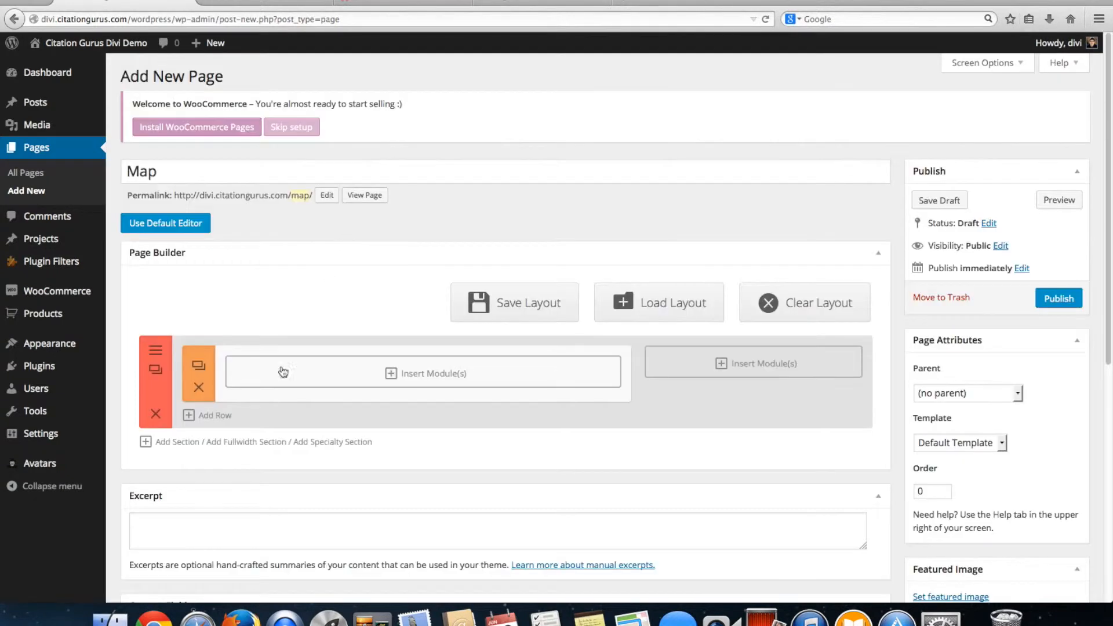
pyautogui.click(219, 415)
pyautogui.click(314, 433)
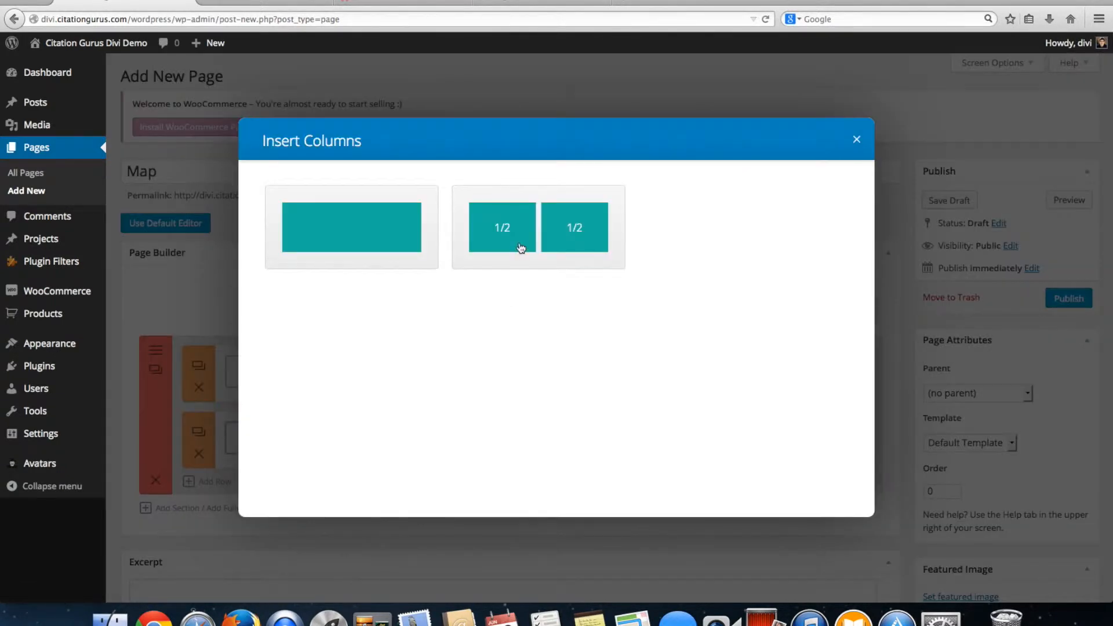
pyautogui.click(519, 248)
# Insert a Sidebar module in the specialty section's side column, using Blog Sidebar as its widget area.
pyautogui.click(651, 359)
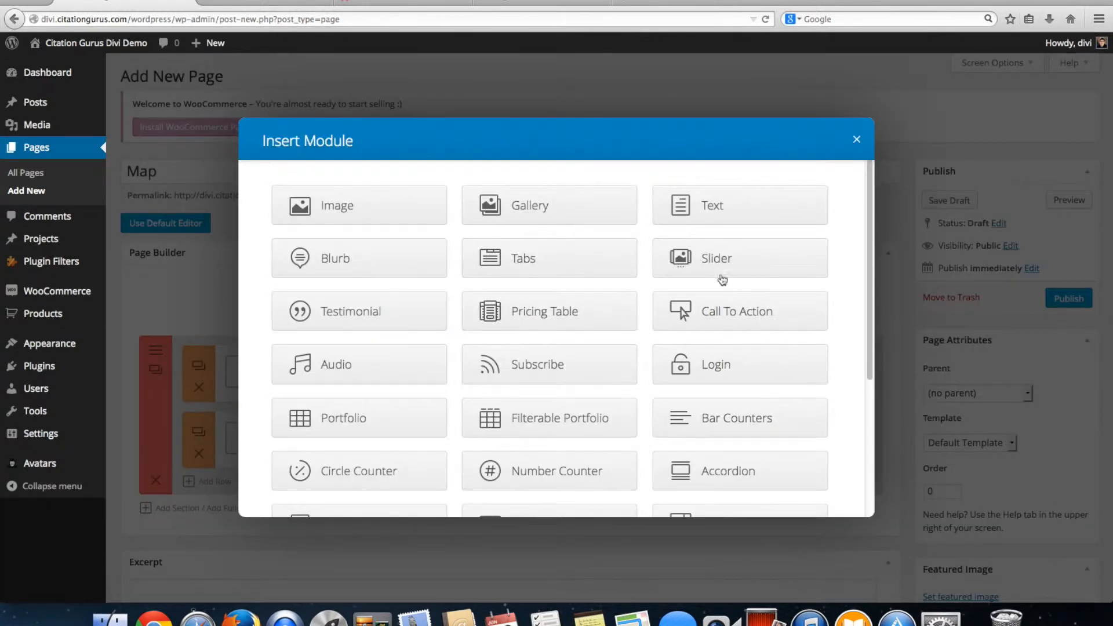
pyautogui.scroll(-2, 726, 401)
pyautogui.scroll(-2, 726, 400)
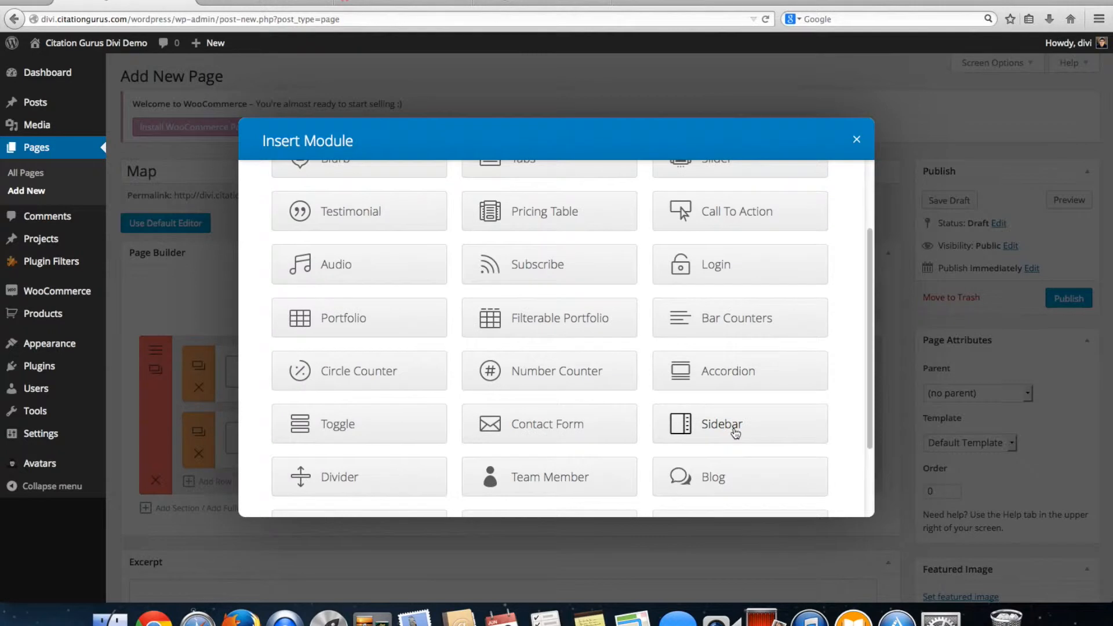
pyautogui.click(735, 427)
pyautogui.click(453, 273)
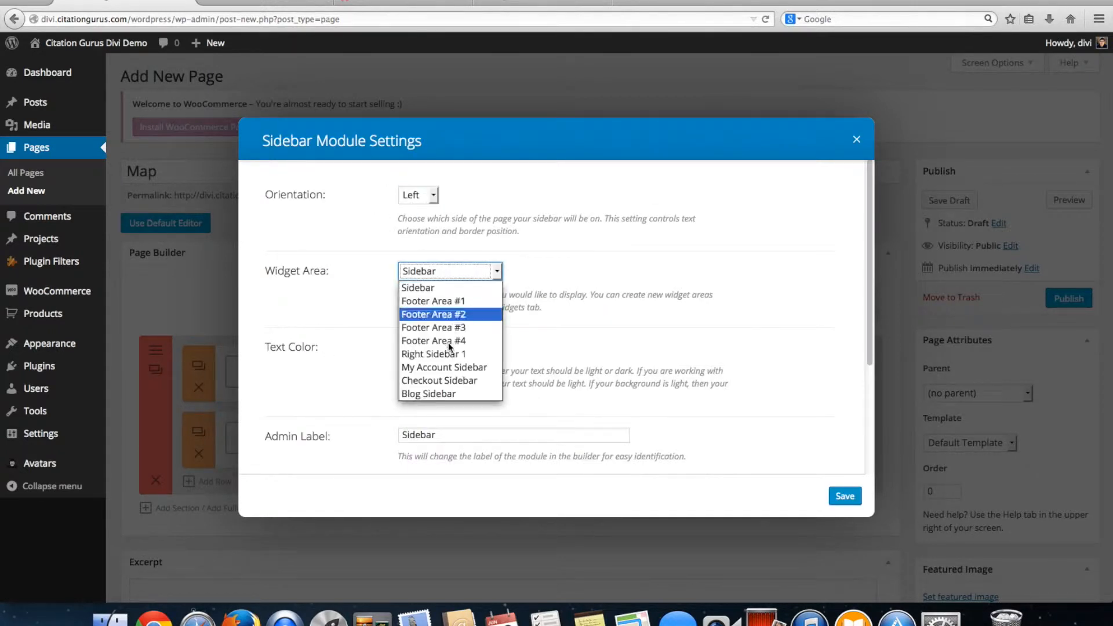
pyautogui.click(444, 391)
pyautogui.click(838, 498)
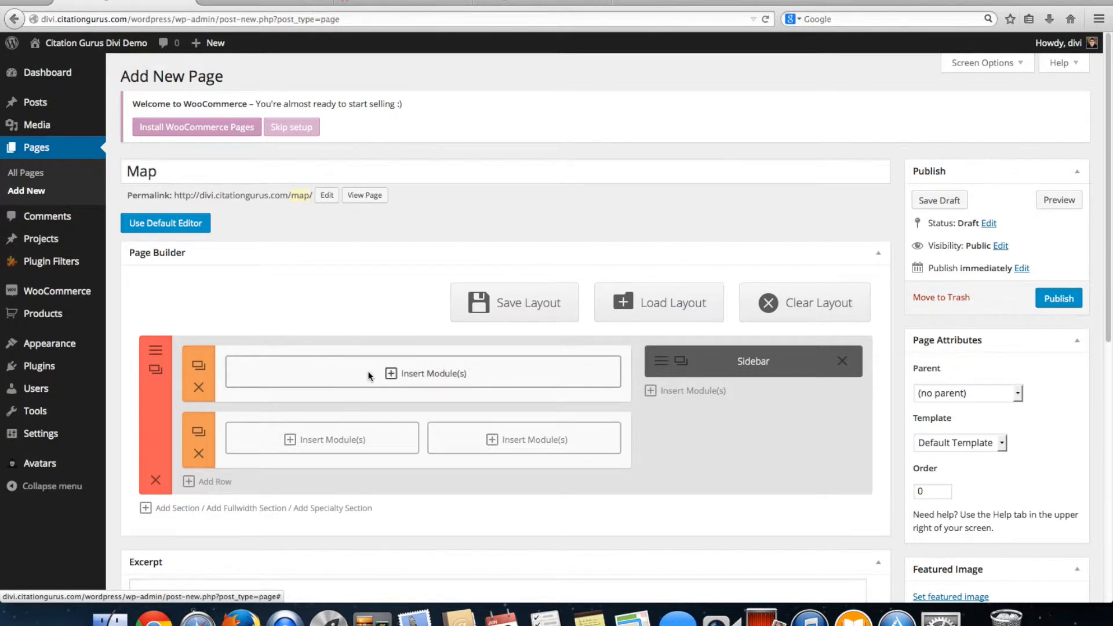
# Insert a Map module in the single-column row of the specialty section.
pyautogui.click(387, 371)
pyautogui.scroll(-2, 616, 377)
pyautogui.scroll(-5, 615, 378)
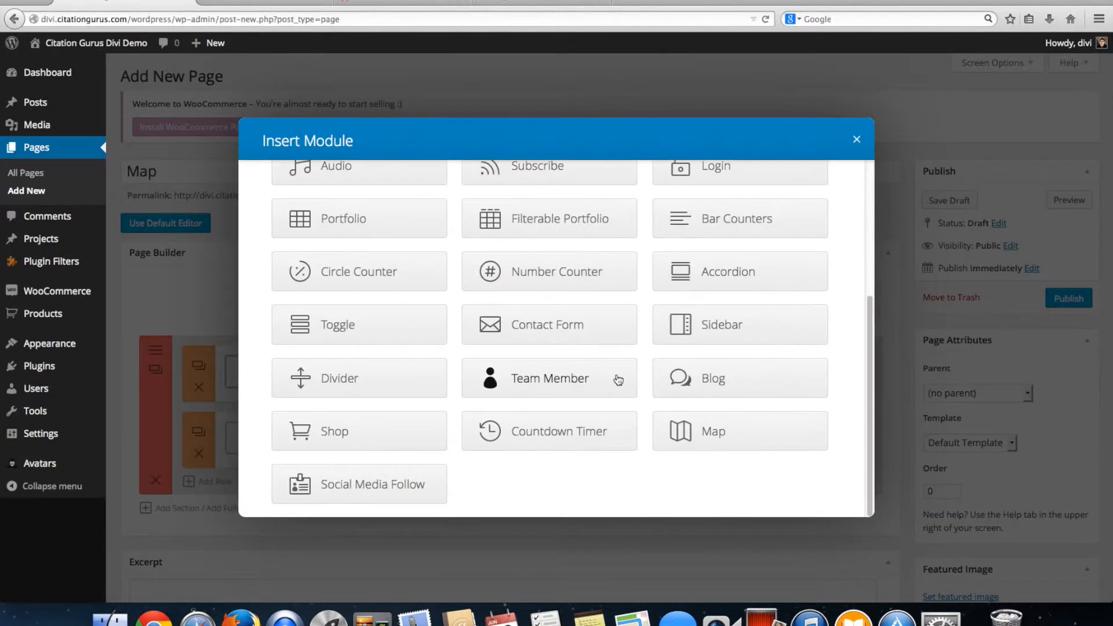
pyautogui.click(708, 433)
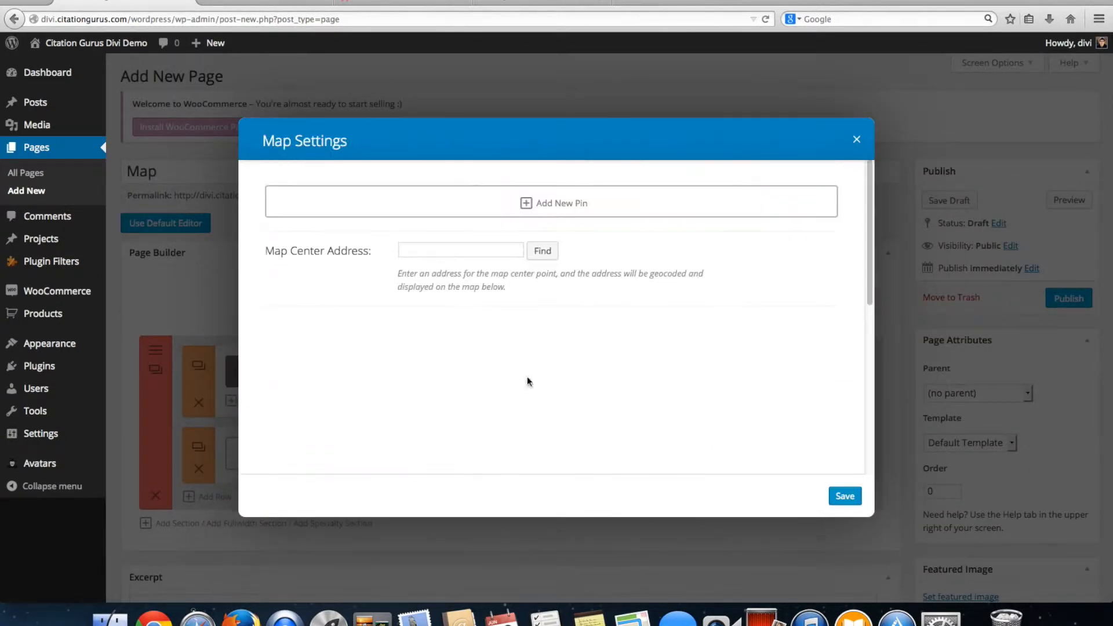
# Find Santa Clarita, CA as the map center address.
pyautogui.click(431, 251)
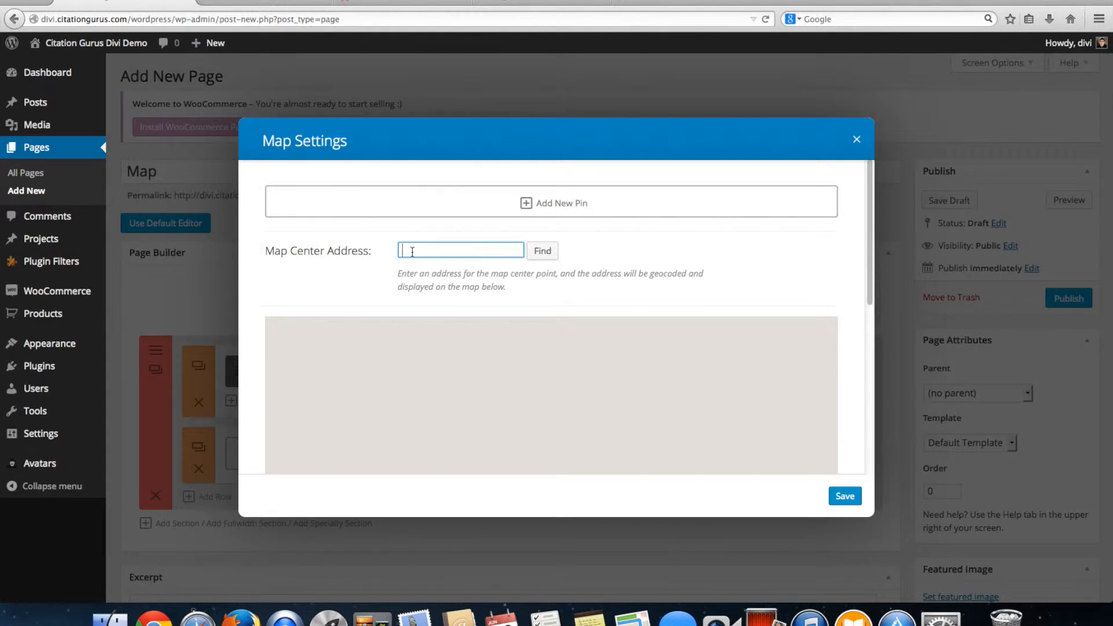
pyautogui.write('Santa')
pyautogui.write(' Cl')
pyautogui.write('arita City')
pyautogui.write('CA')
pyautogui.click(543, 251)
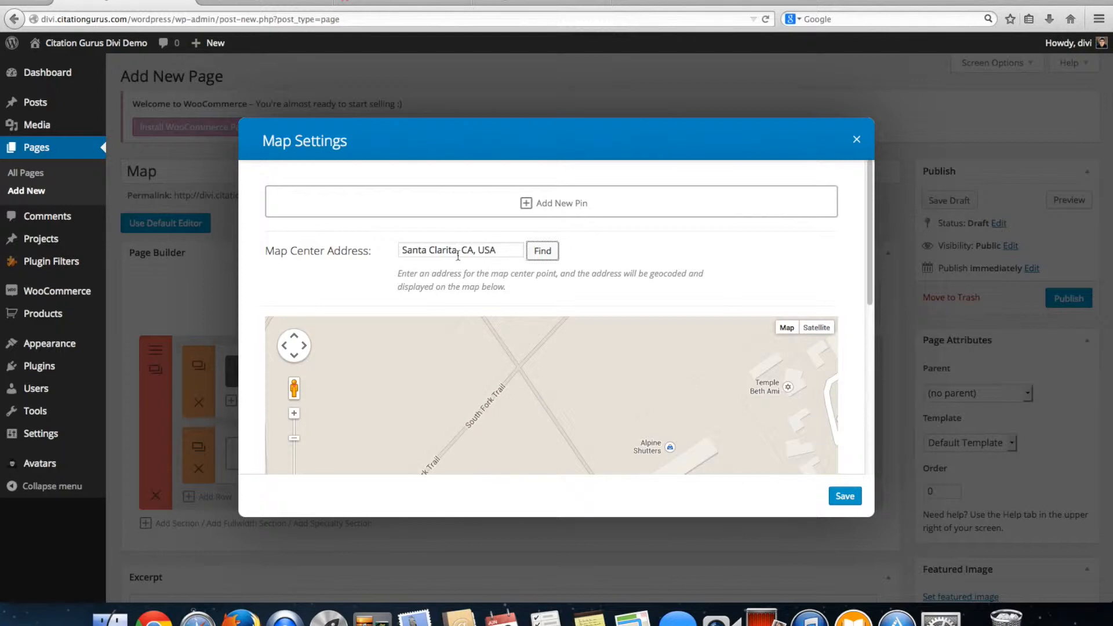
# Replace the map center address with California and locate it on the map.
pyautogui.moveTo(404, 250); pyautogui.dragTo(516, 251)
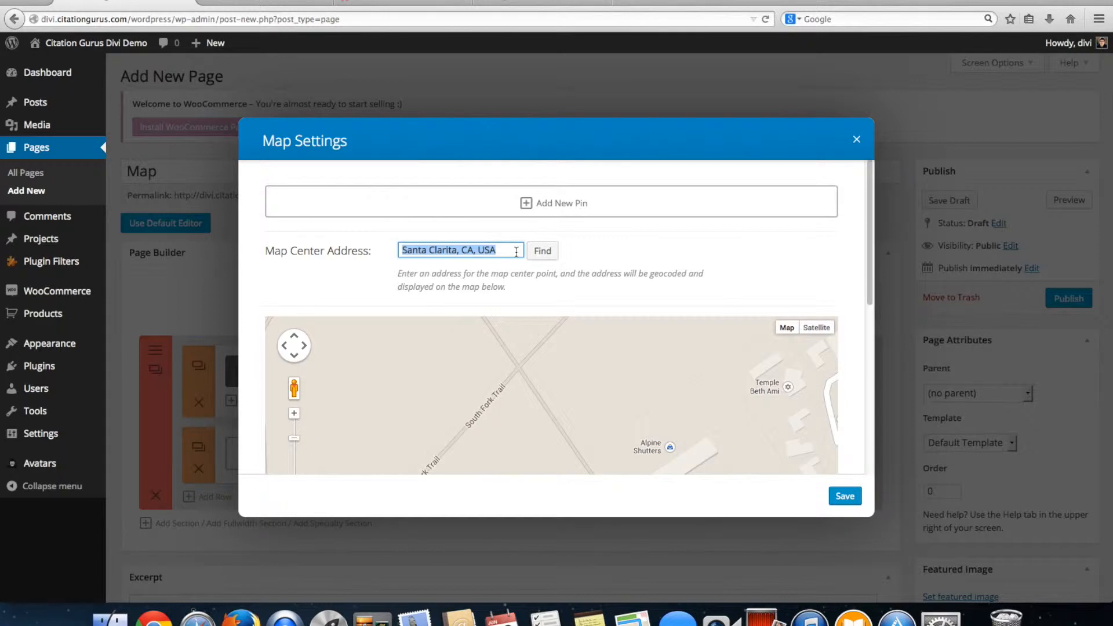
pyautogui.write('California')
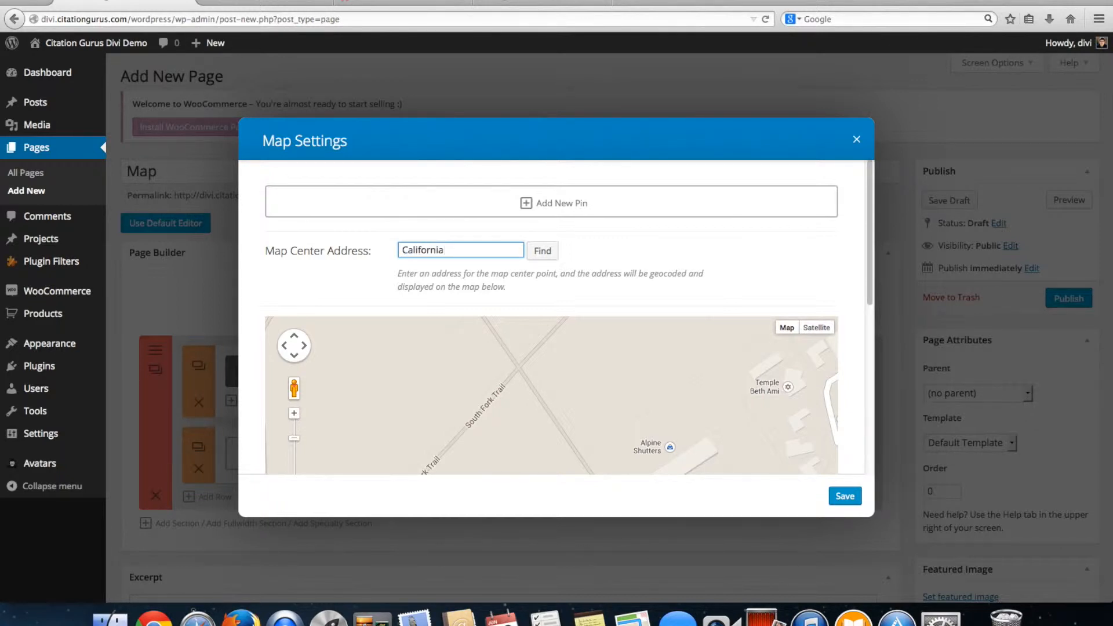
pyautogui.click(543, 251)
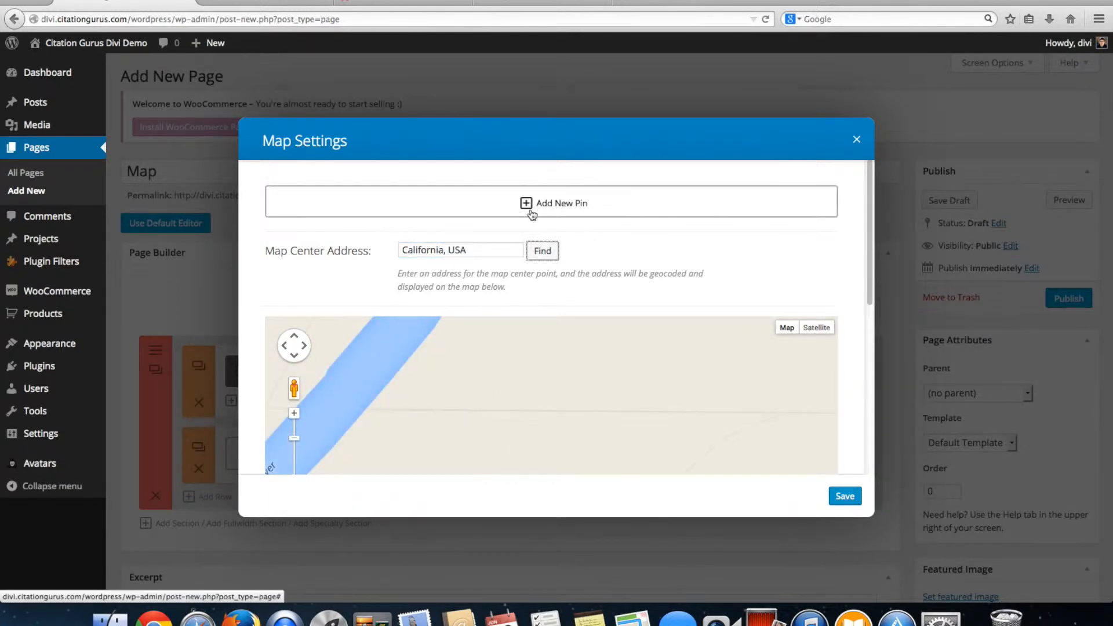
# Set the map's zoom and position to show most of California together with Nevada, Utah and Arizona.
pyautogui.moveTo(871, 270); pyautogui.dragTo(868, 329)
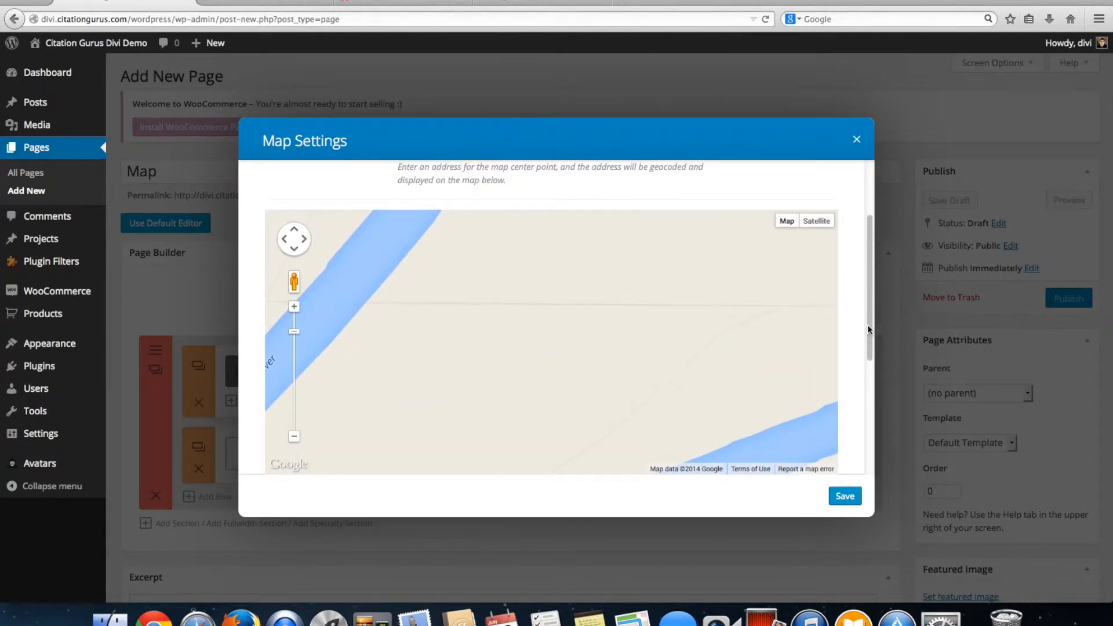
pyautogui.scroll(1, 580, 328)
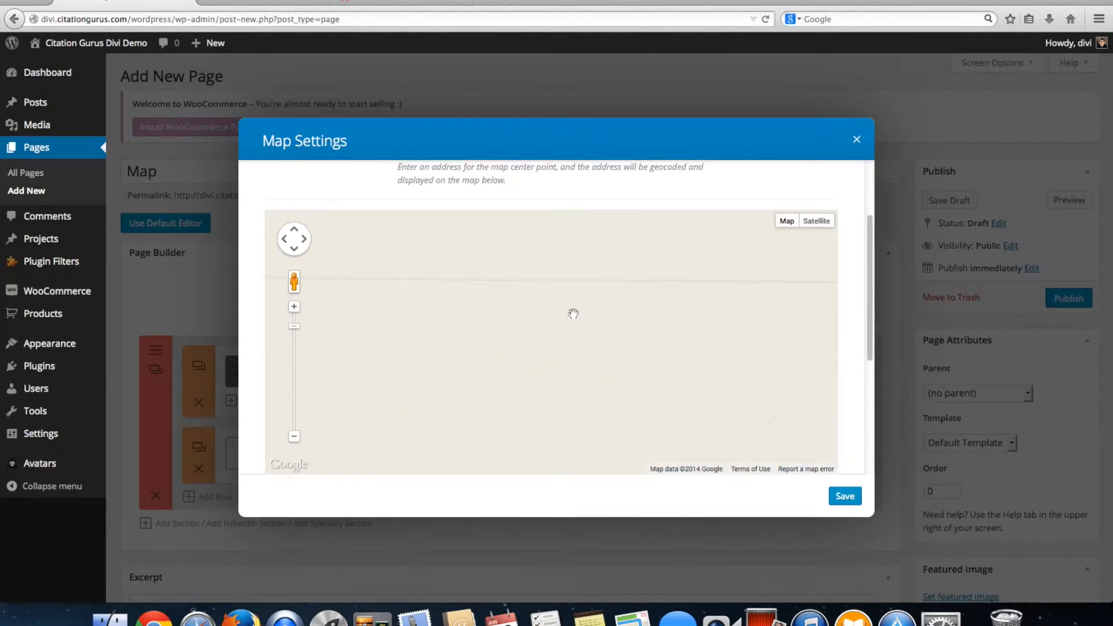
pyautogui.scroll(-3, 571, 311)
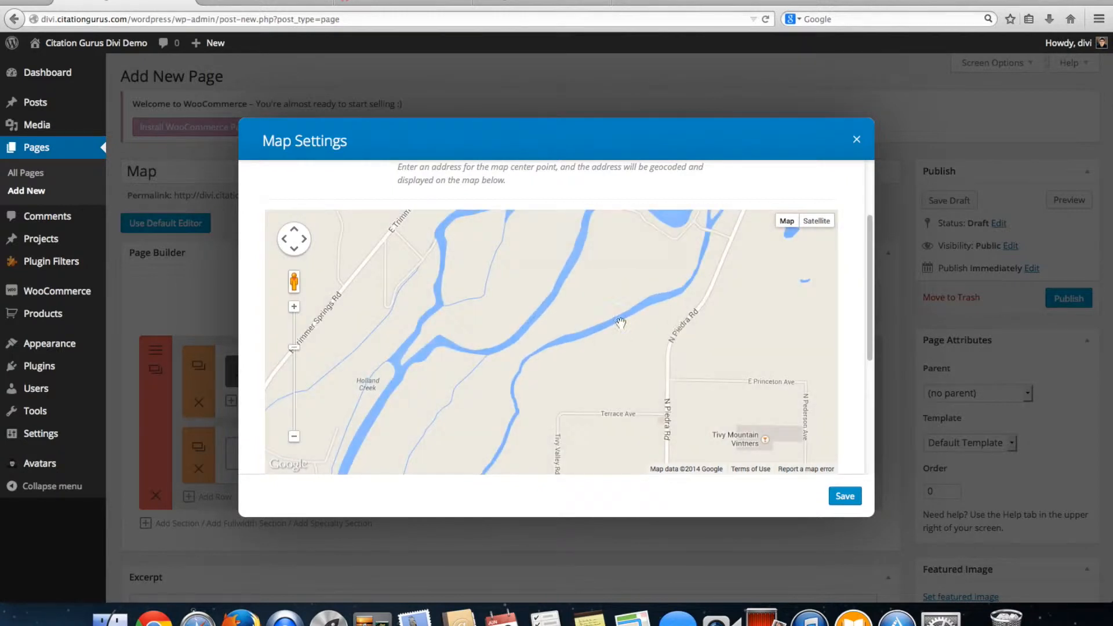
pyautogui.scroll(-3, 622, 324)
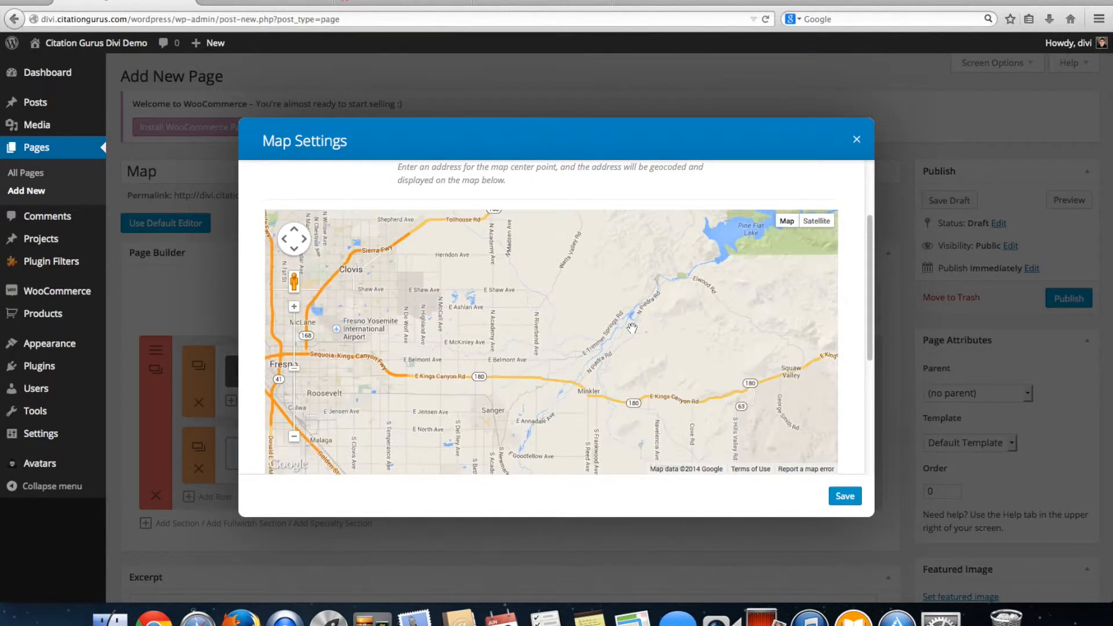
pyautogui.scroll(-3, 632, 329)
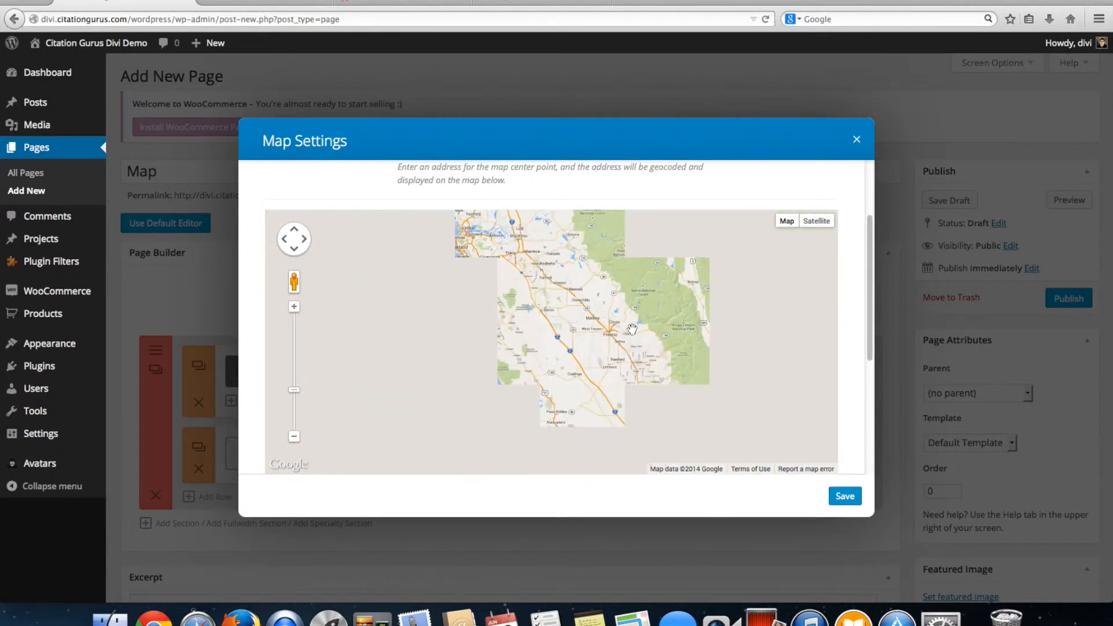
pyautogui.scroll(-1, 635, 328)
pyautogui.moveTo(641, 326); pyautogui.dragTo(534, 357)
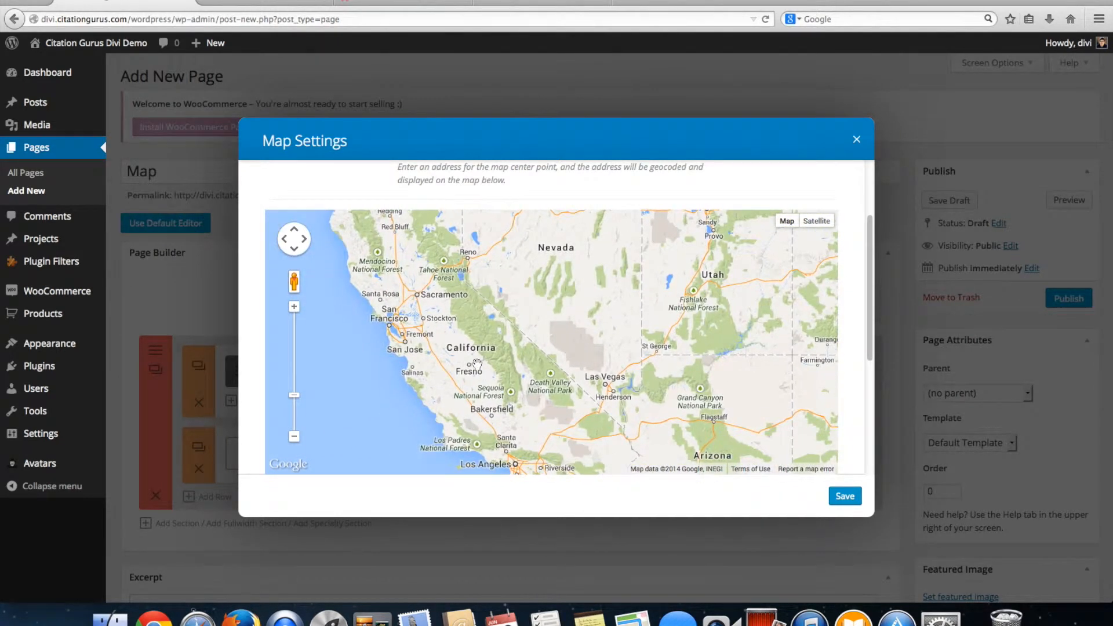
pyautogui.scroll(1, 479, 371)
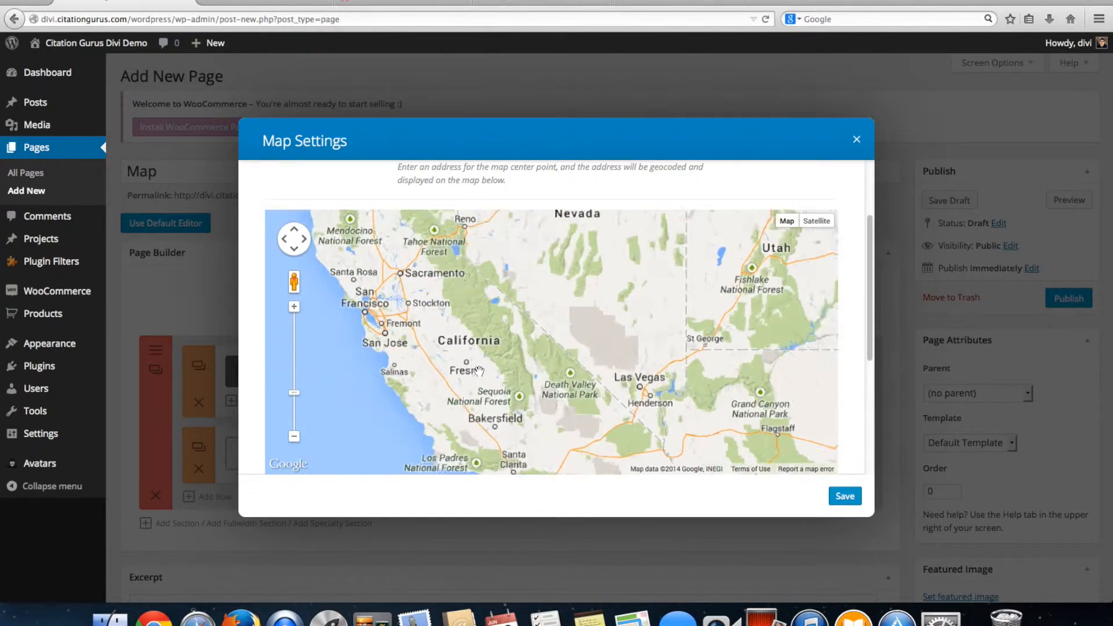
pyautogui.scroll(1, 479, 372)
pyautogui.scroll(-1, 479, 371)
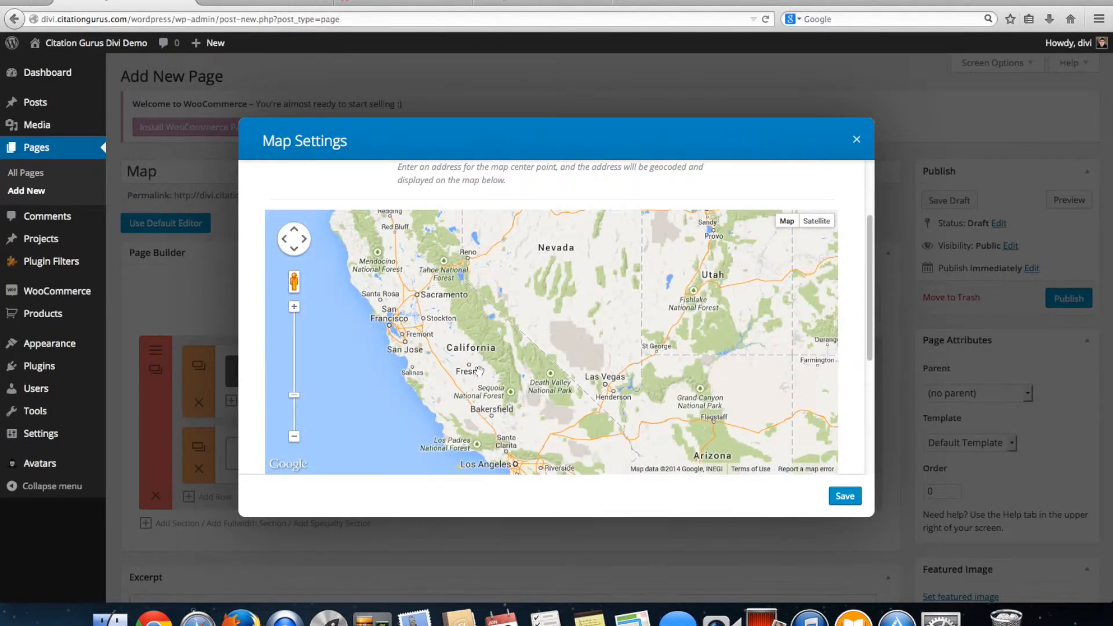
# Add a new map pin with California as both its address and its title.
pyautogui.scroll(1, 429, 201)
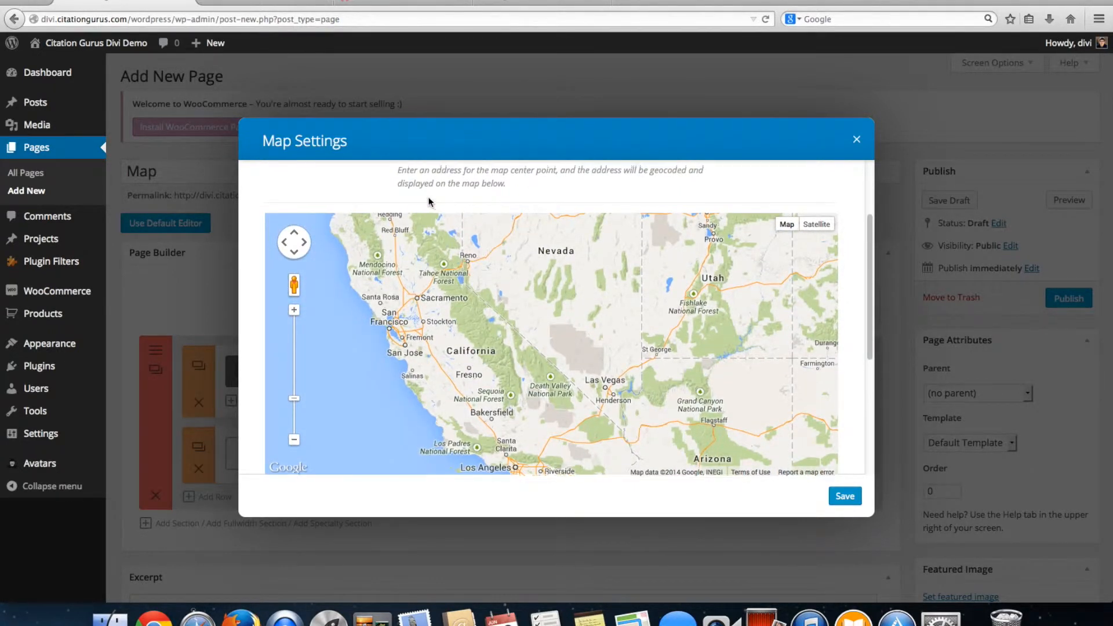
pyautogui.scroll(2, 429, 201)
pyautogui.scroll(3, 667, 219)
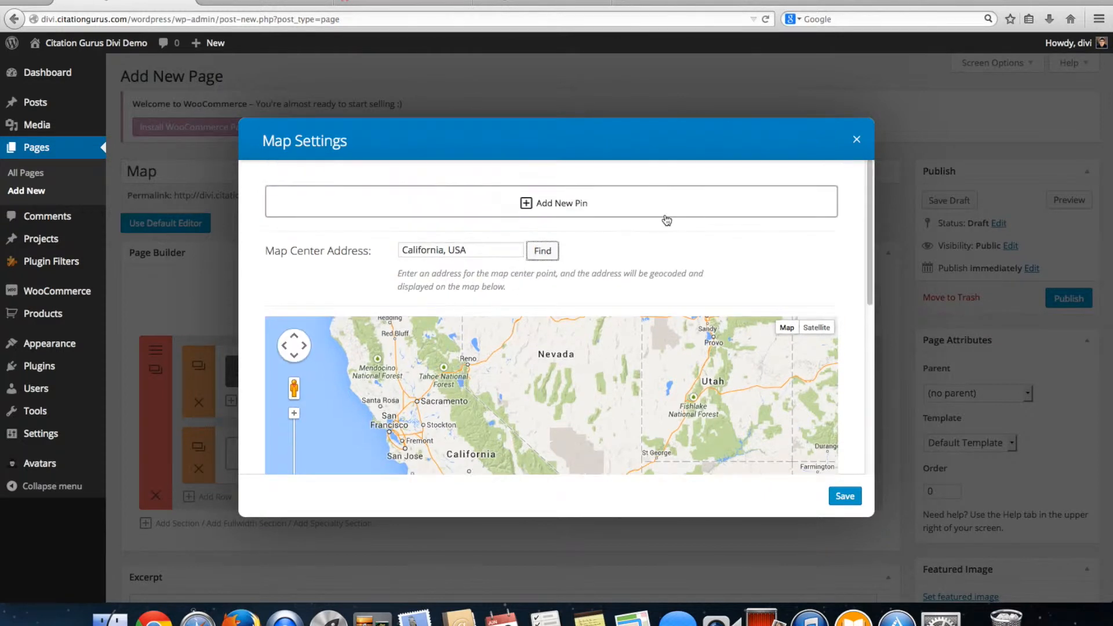
pyautogui.click(544, 205)
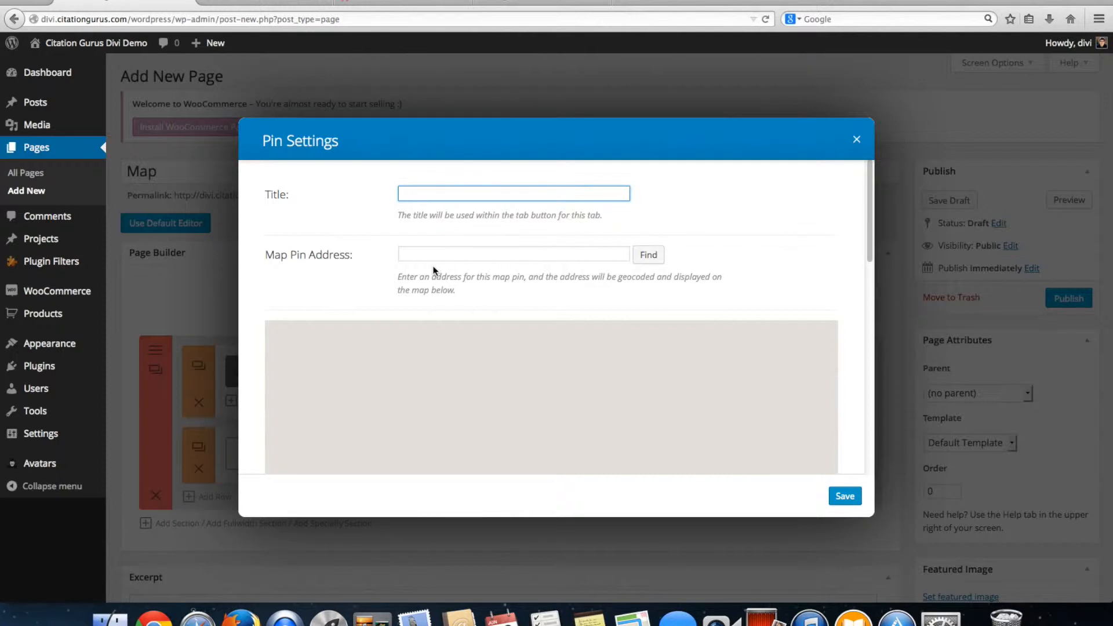
pyautogui.click(455, 253)
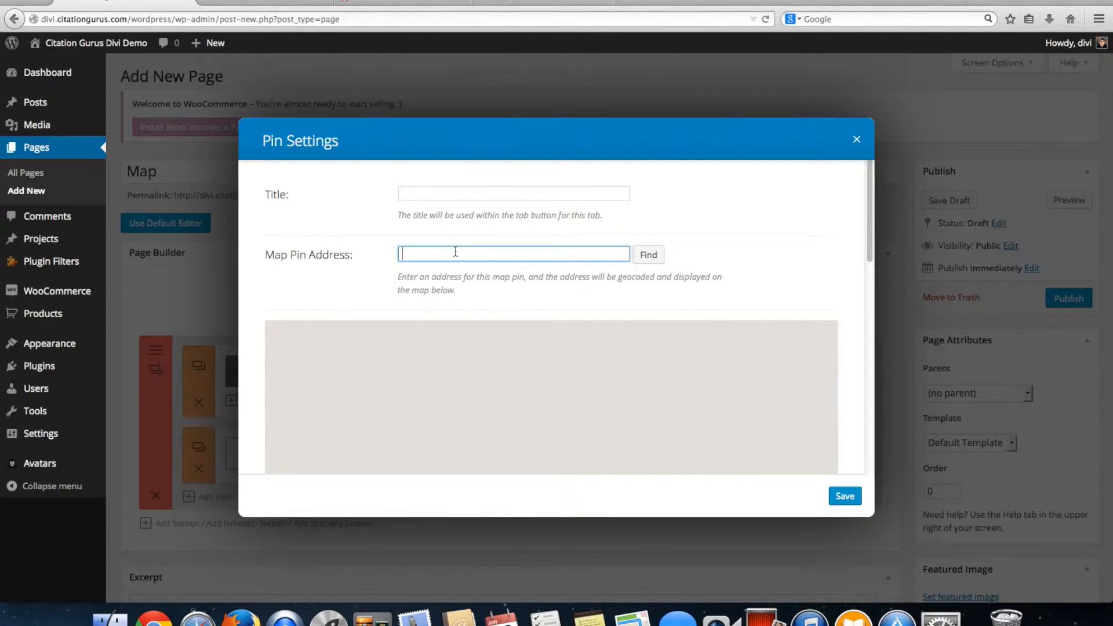
pyautogui.write('california')
pyautogui.click(434, 195)
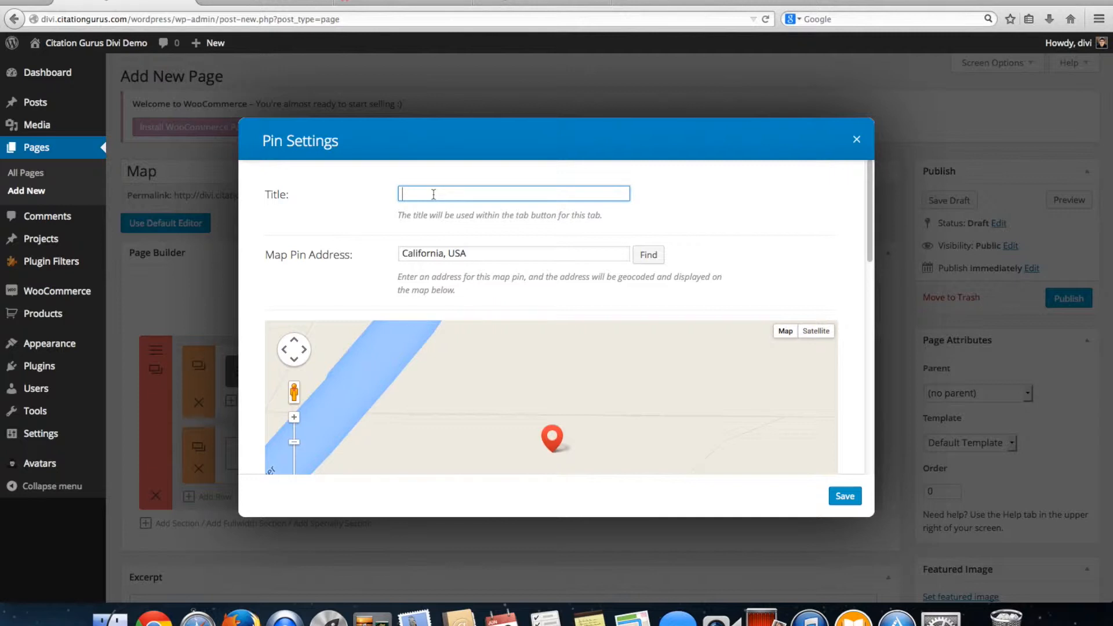
pyautogui.write('California')
pyautogui.moveTo(871, 246); pyautogui.dragTo(874, 444)
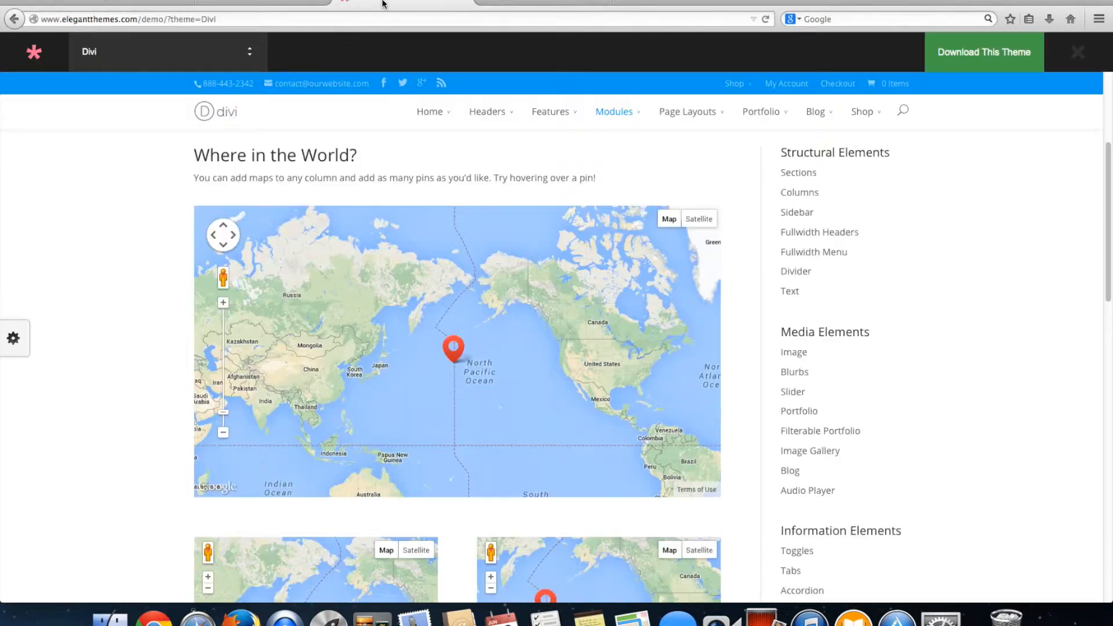
# Copy the hover text of the pin on the Divi demo map and paste it into the California pin's content.
pyautogui.click(385, 4)
pyautogui.scroll(-1, 488, 380)
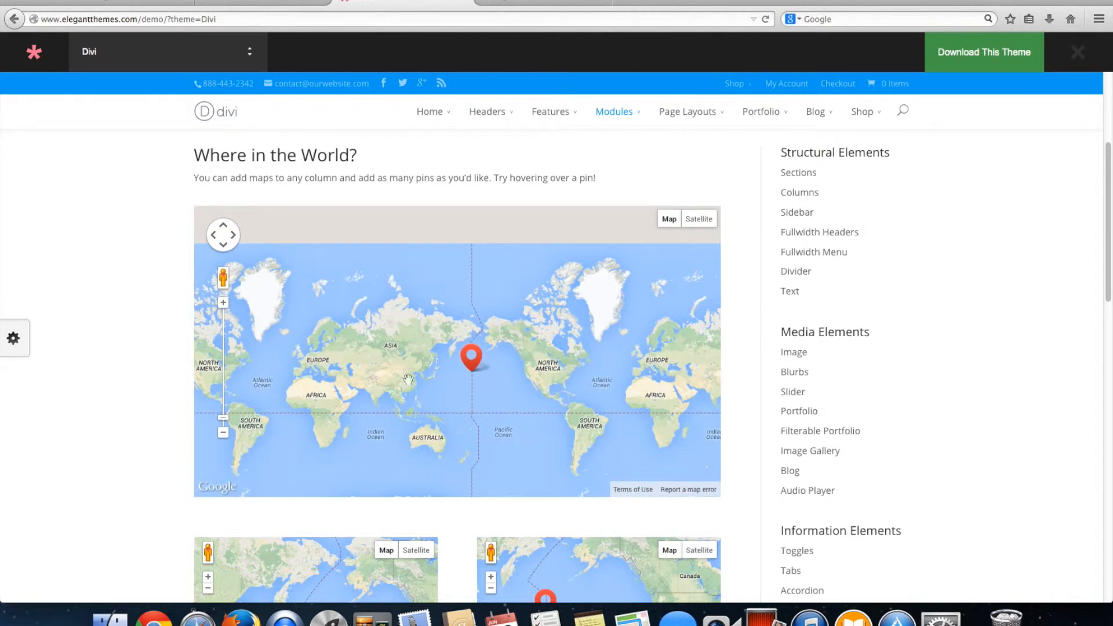
pyautogui.moveTo(474, 360)
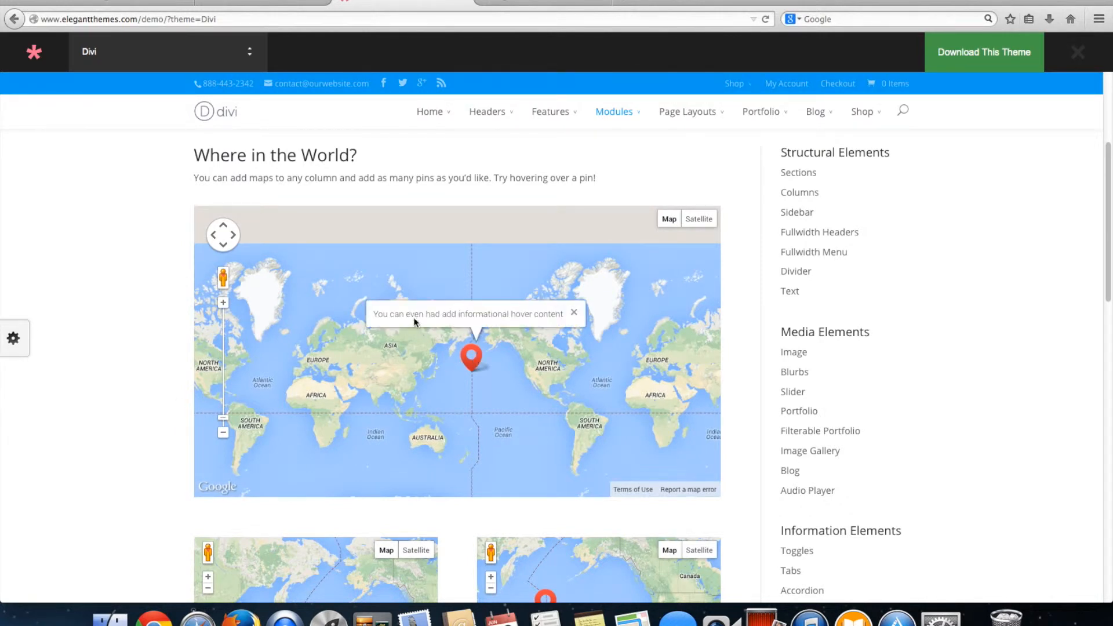
pyautogui.moveTo(369, 312); pyautogui.dragTo(560, 317)
pyautogui.press('super+c')
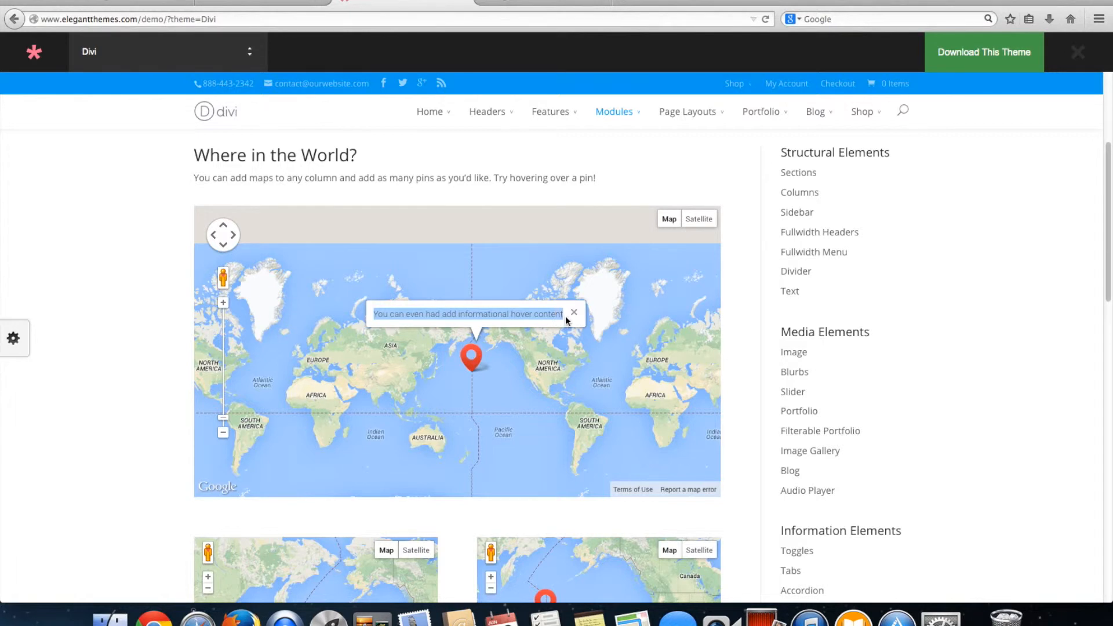
pyautogui.click(266, 3)
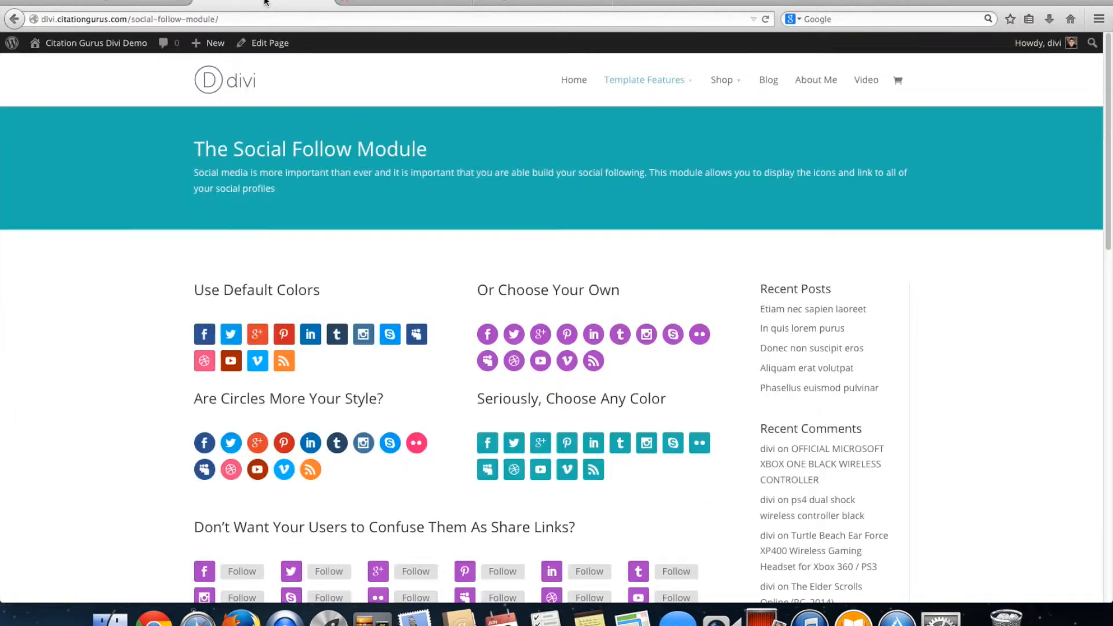
pyautogui.click(149, 3)
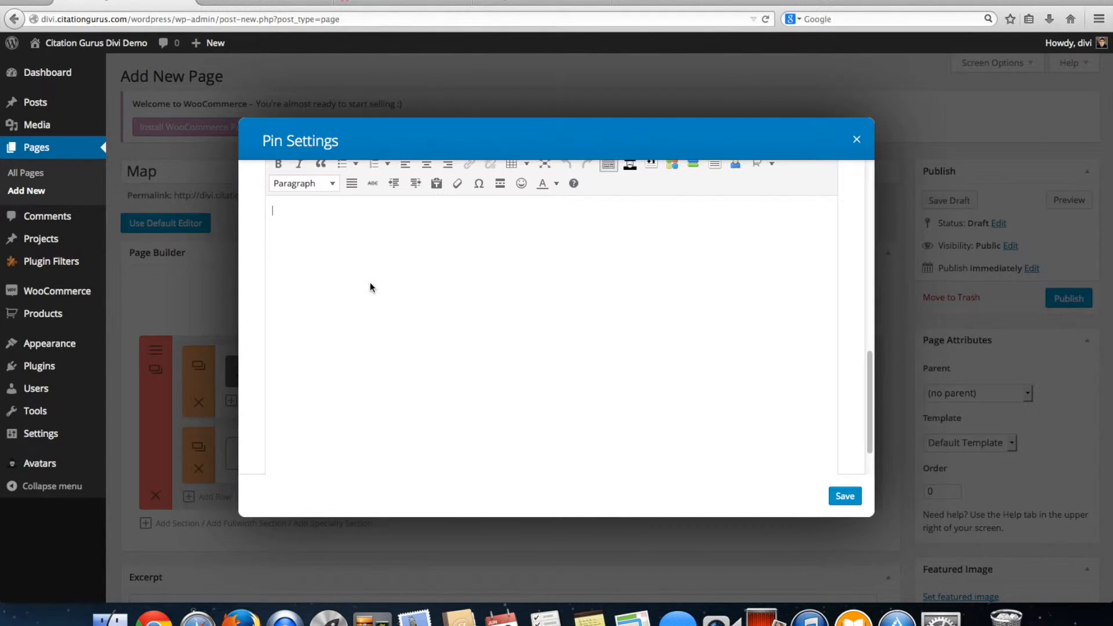
pyautogui.press('super+v')
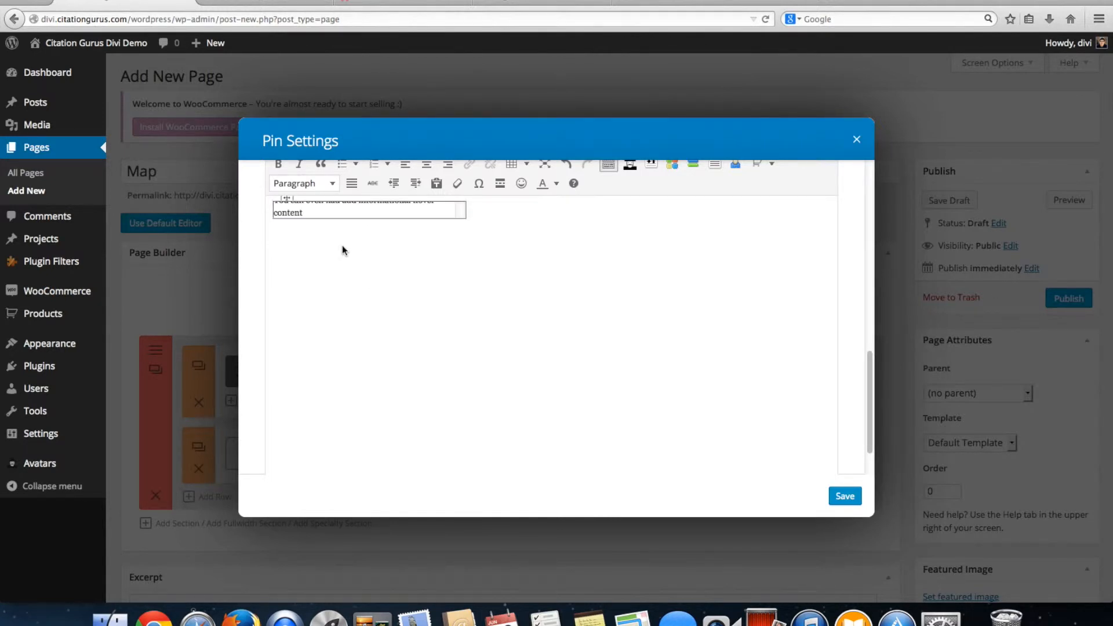
# Remove the pasted HTML markup from the California pin's content.
pyautogui.scroll(2, 344, 265)
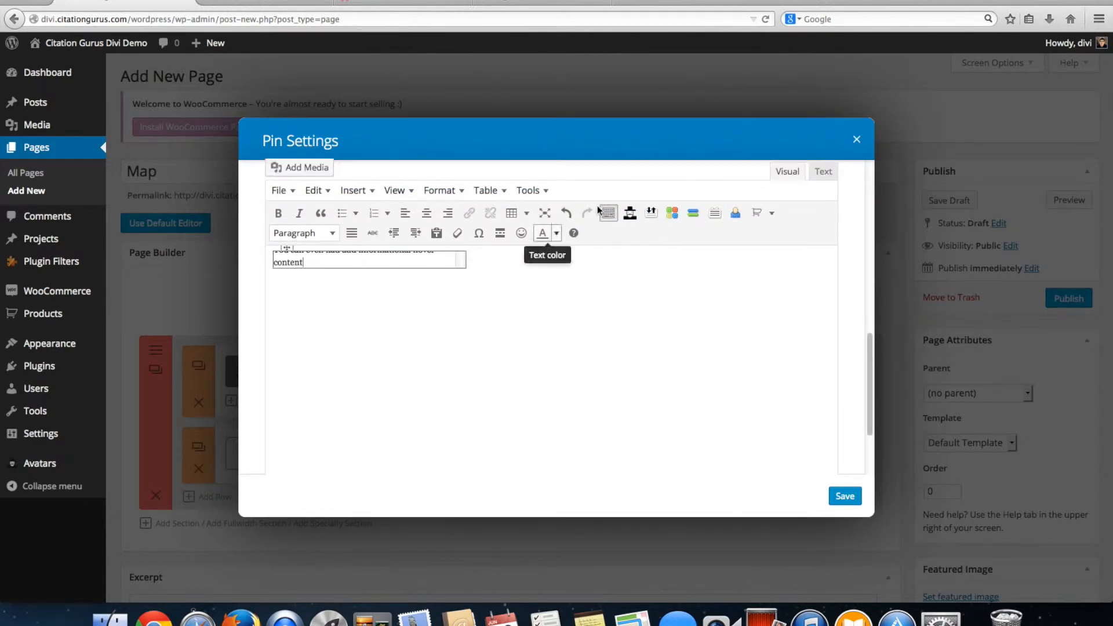
pyautogui.click(813, 177)
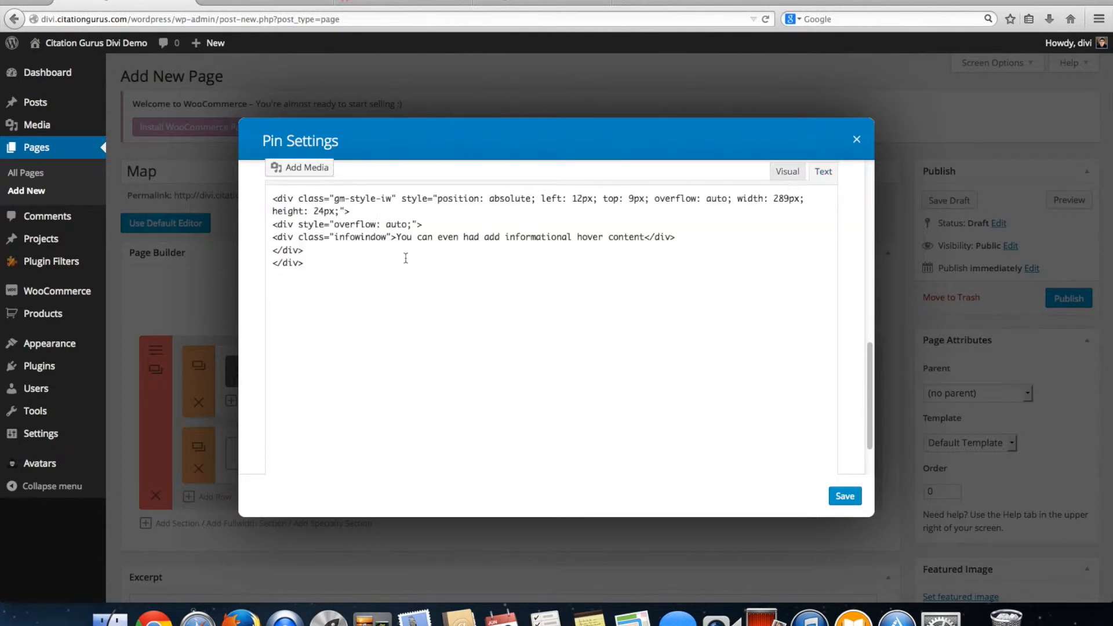
pyautogui.moveTo(325, 262); pyautogui.dragTo(266, 217)
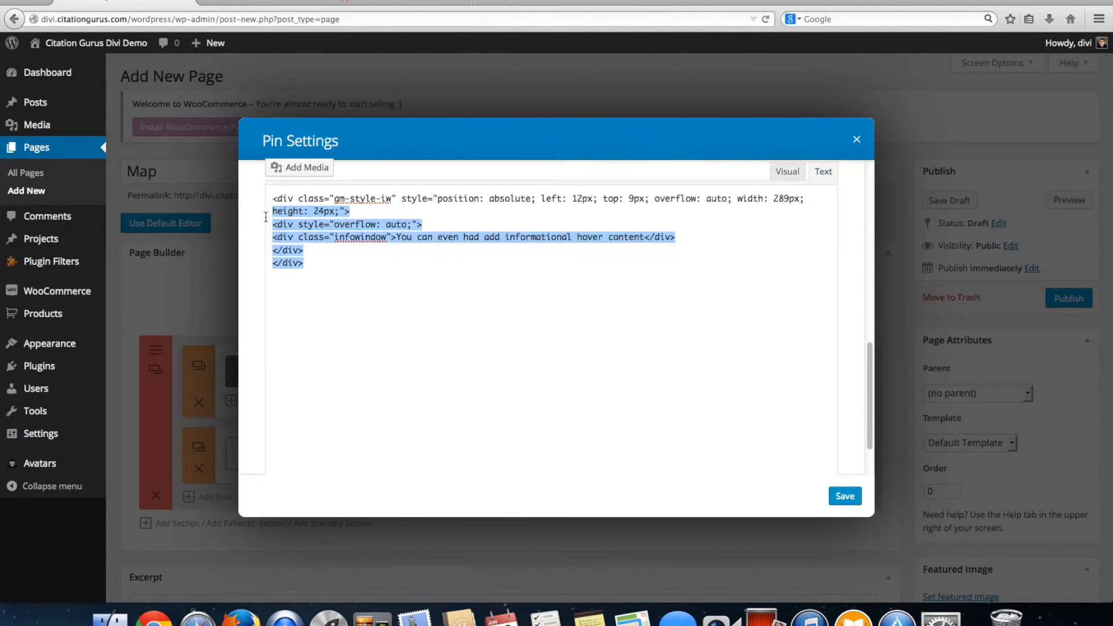
pyautogui.press('BackSpace')
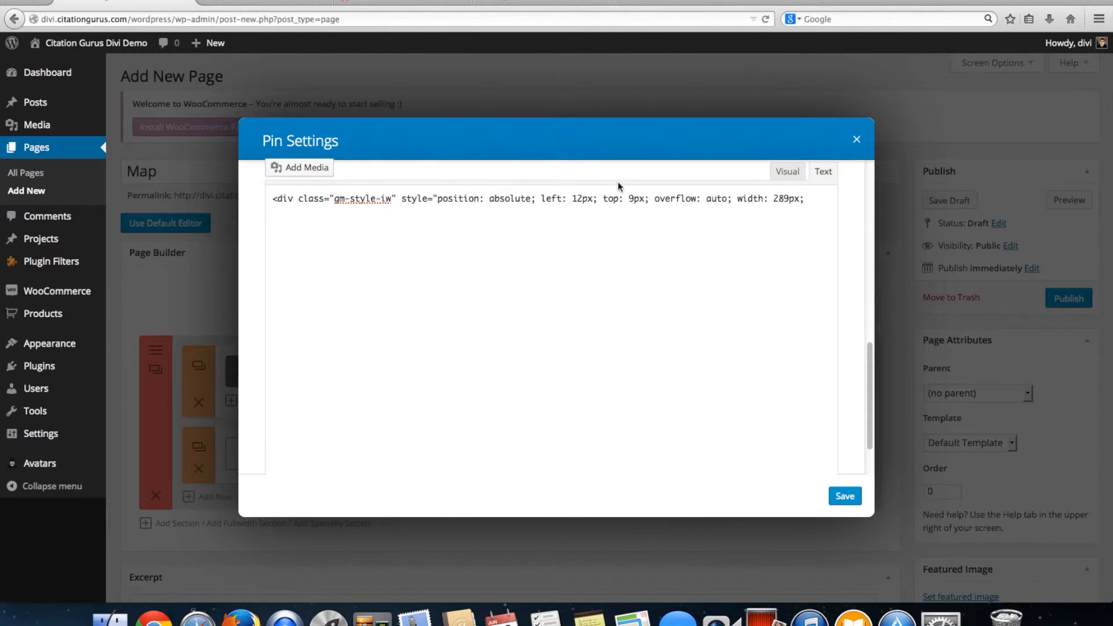
pyautogui.click(788, 172)
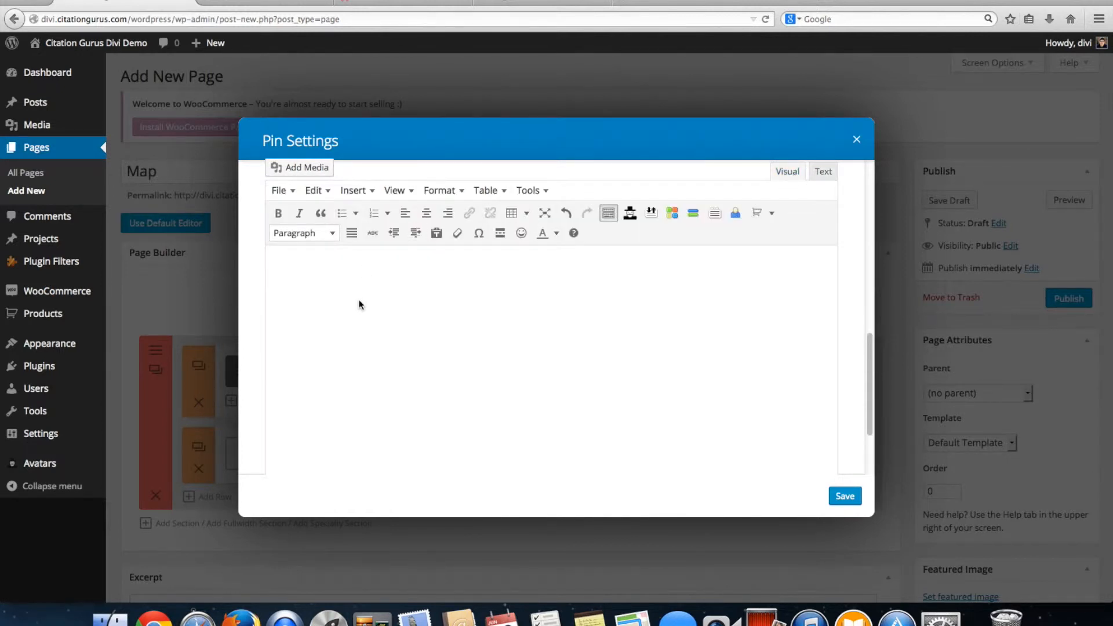
pyautogui.click(821, 172)
# Enter "A little bit of text for the description." as the California pin's content and save the pin.
pyautogui.click(788, 173)
pyautogui.write('A little bit of text for the description.')
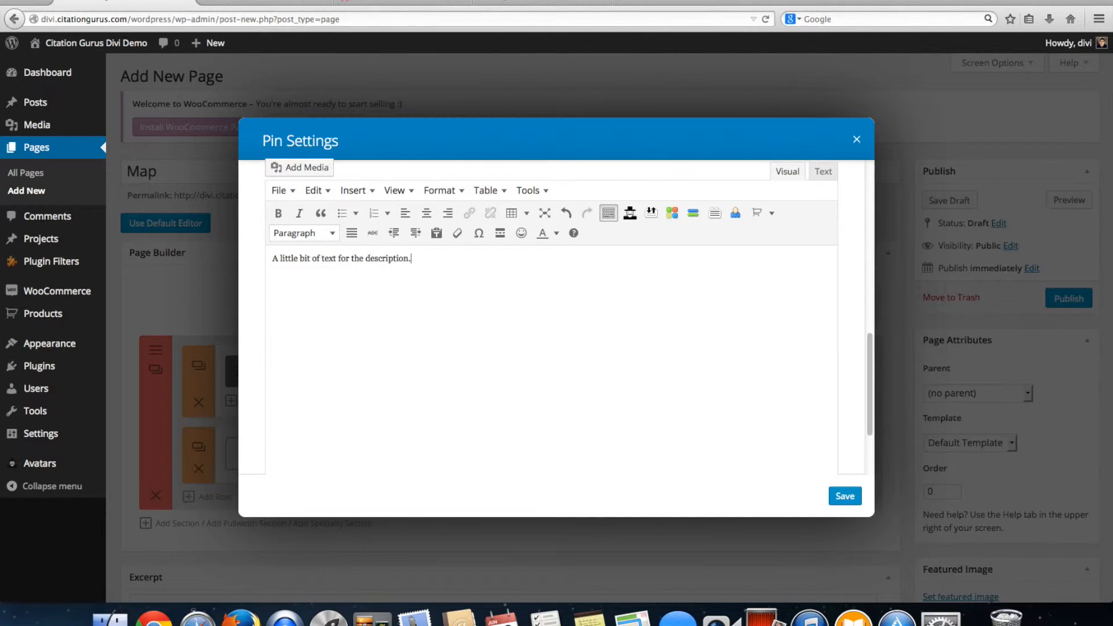
pyautogui.click(838, 498)
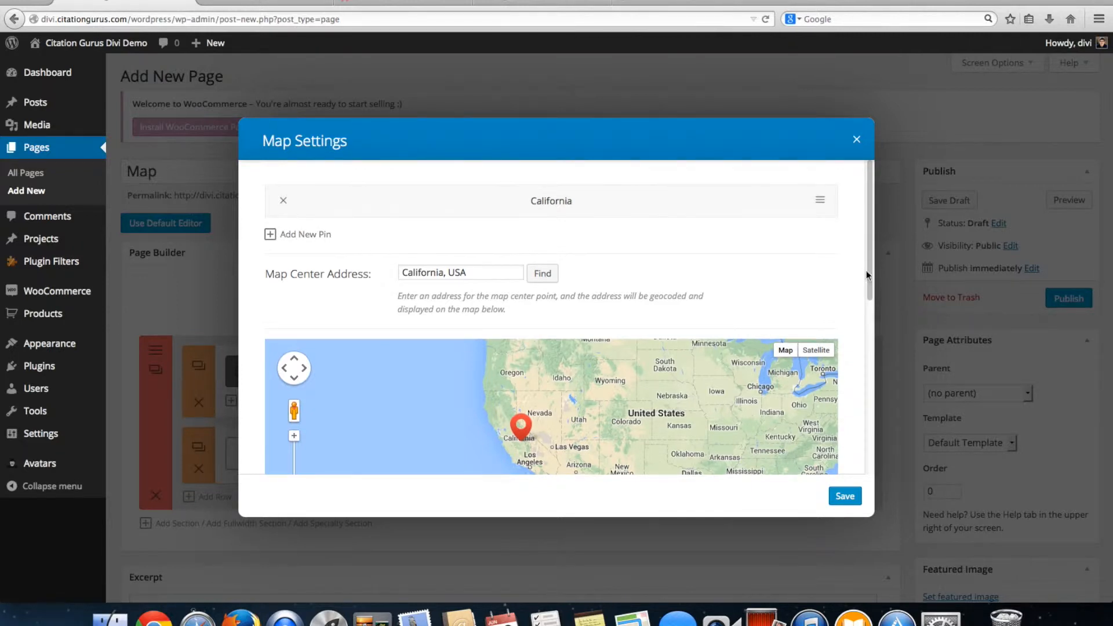
# Add a second pin titled minnesota and locate its address by finding minnesota.
pyautogui.moveTo(871, 280); pyautogui.dragTo(869, 442)
pyautogui.scroll(1, 868, 442)
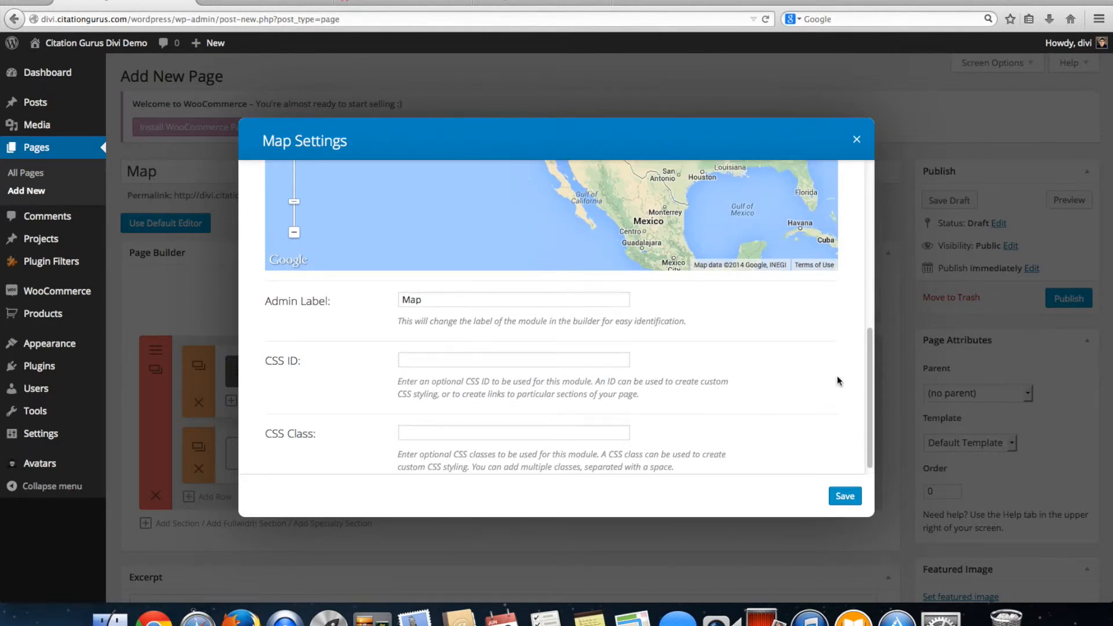
pyautogui.moveTo(869, 400); pyautogui.dragTo(850, 231)
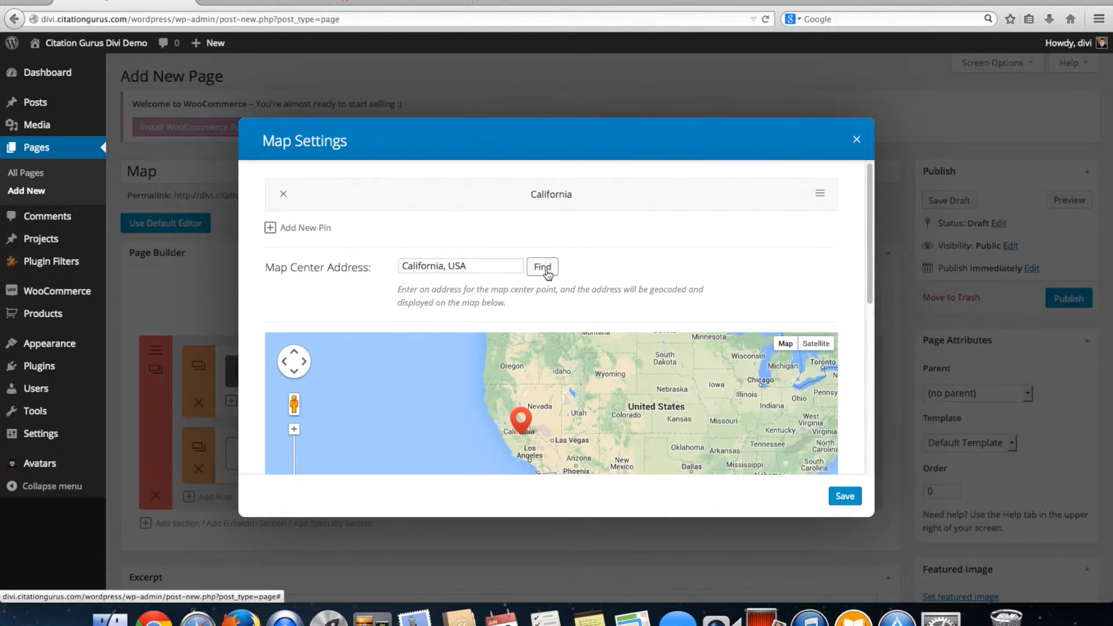
pyautogui.click(313, 230)
pyautogui.write('minnesota')
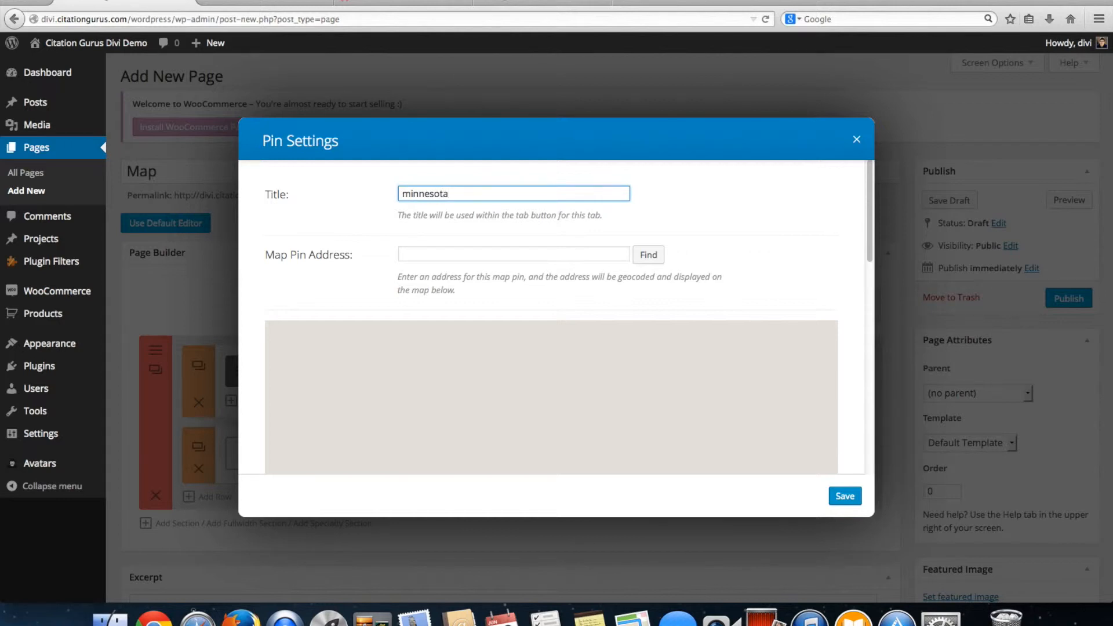
pyautogui.click(662, 257)
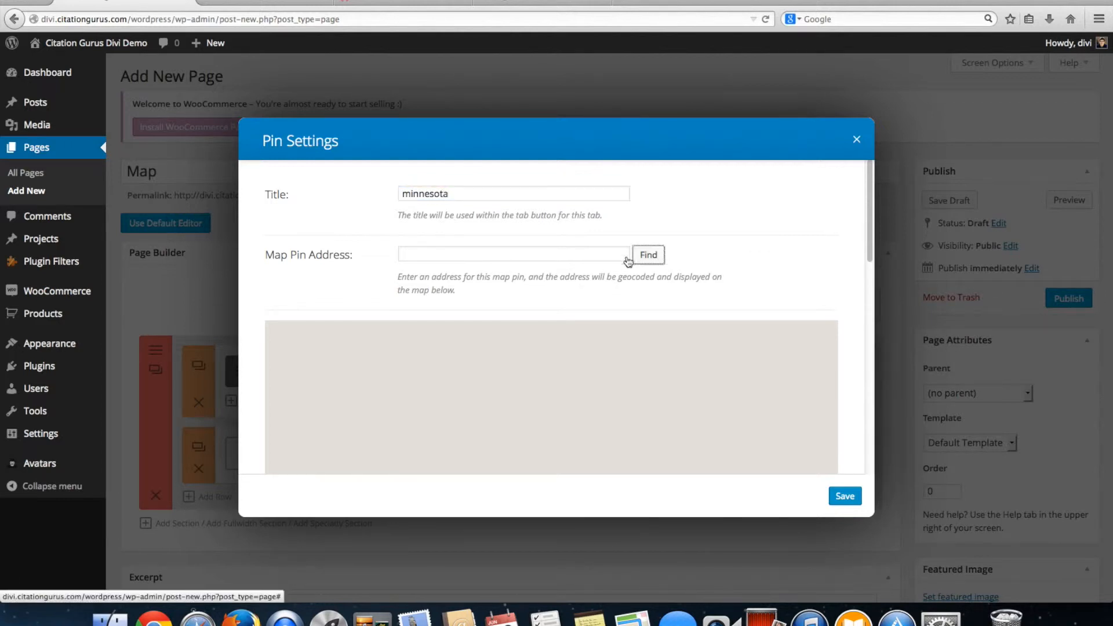
pyautogui.click(449, 253)
pyautogui.write('minnesota')
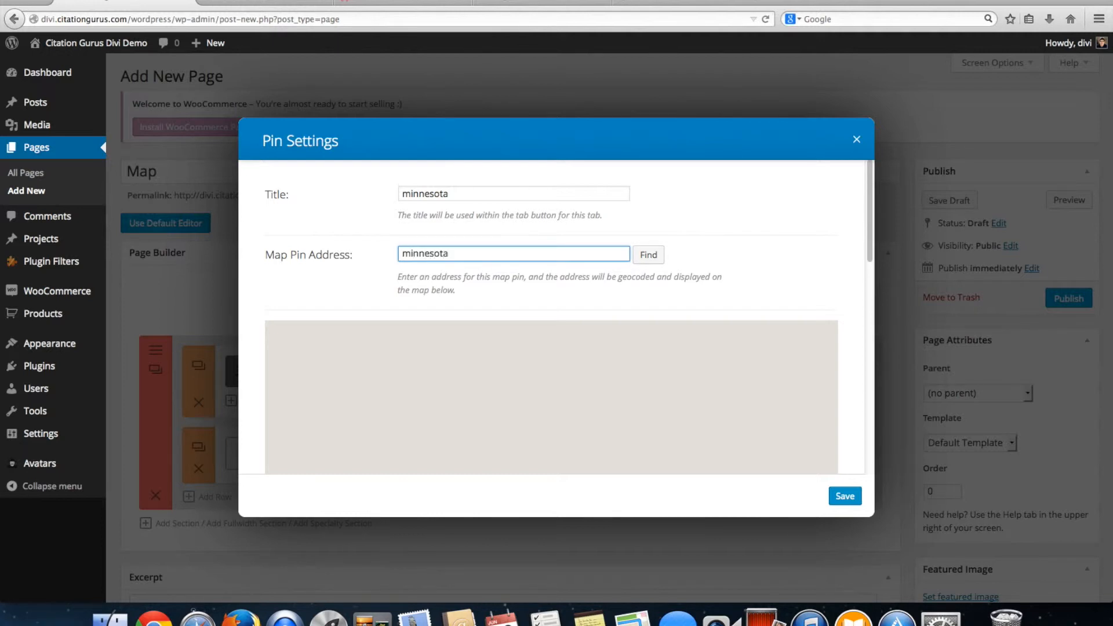
pyautogui.click(648, 255)
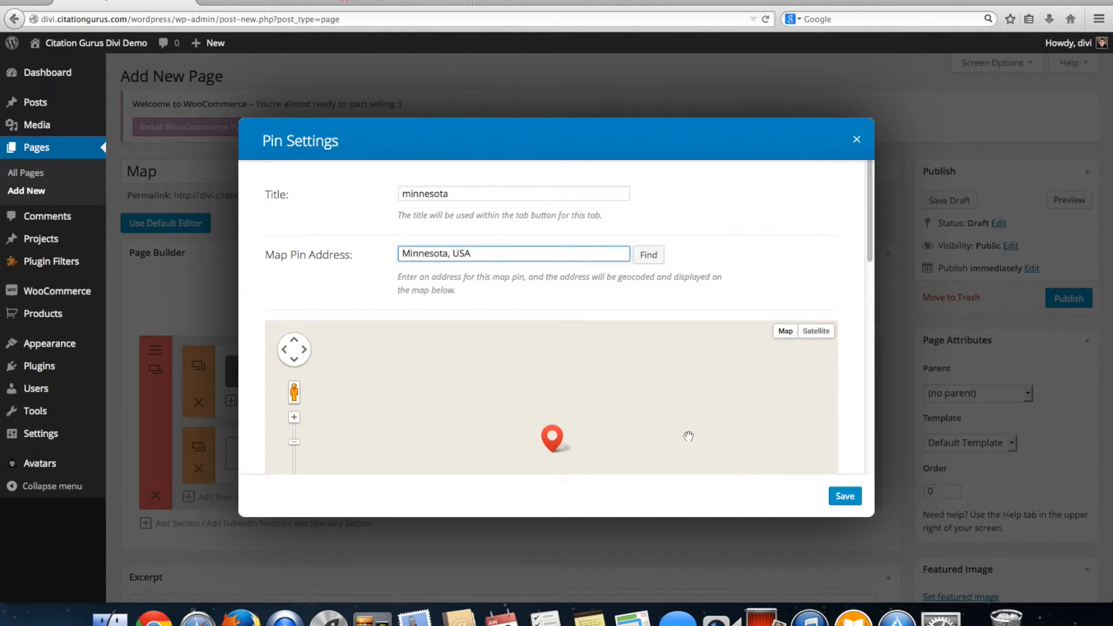
# Enter "This is the state of Minnesot" as the new pin's content and save the pin.
pyautogui.scroll(-1, 787, 270)
pyautogui.scroll(-4, 805, 309)
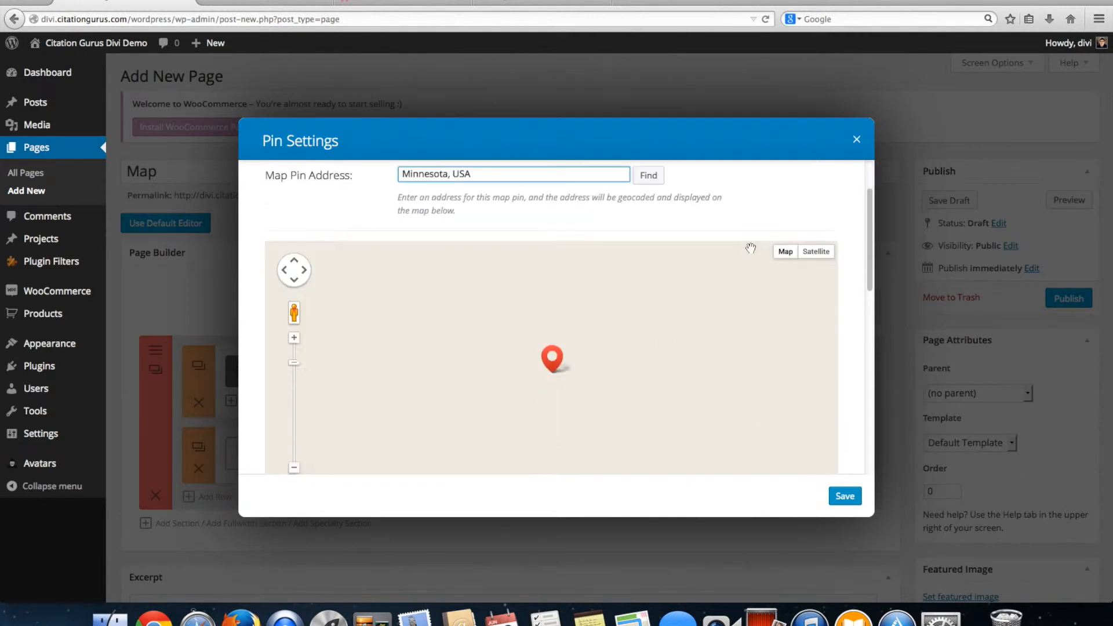
pyautogui.moveTo(868, 268); pyautogui.dragTo(871, 440)
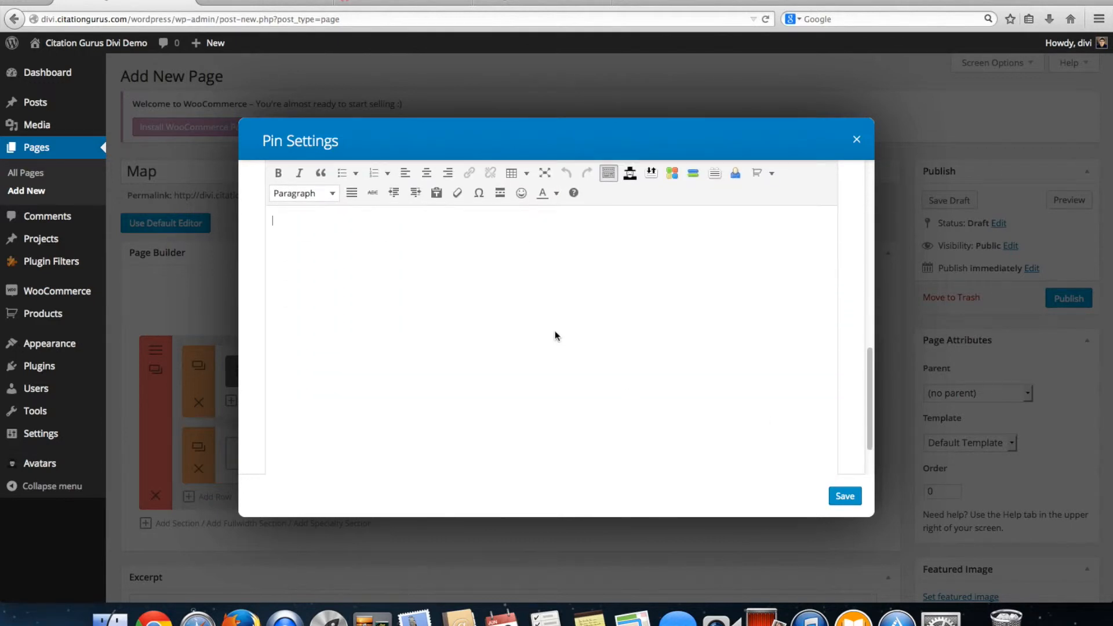
pyautogui.write('This is the state of Minnesot')
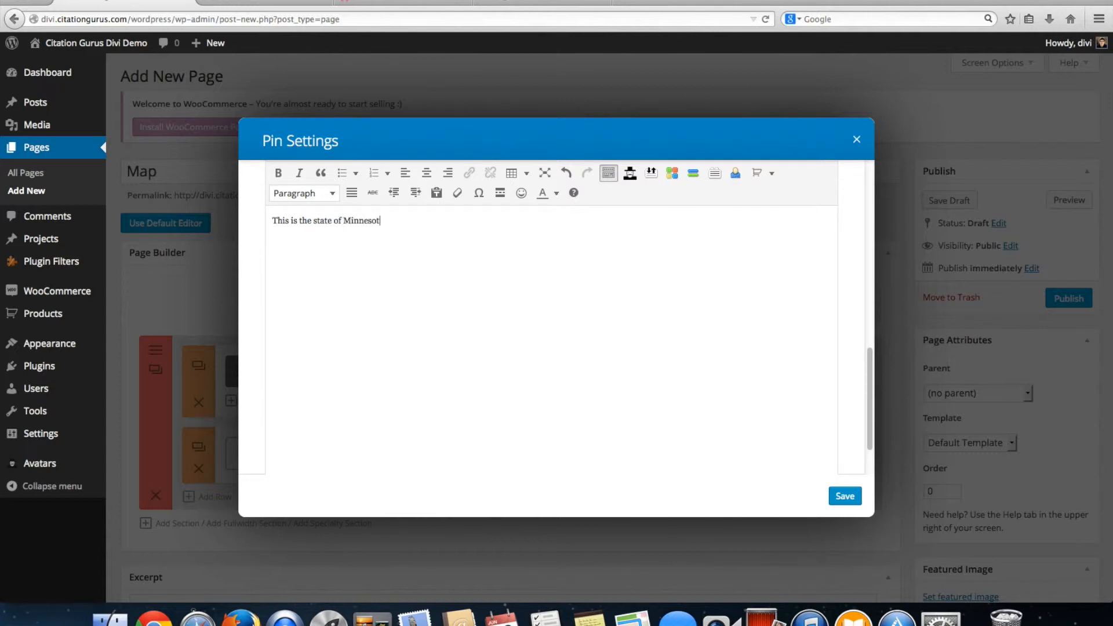
pyautogui.moveTo(871, 382); pyautogui.dragTo(871, 219)
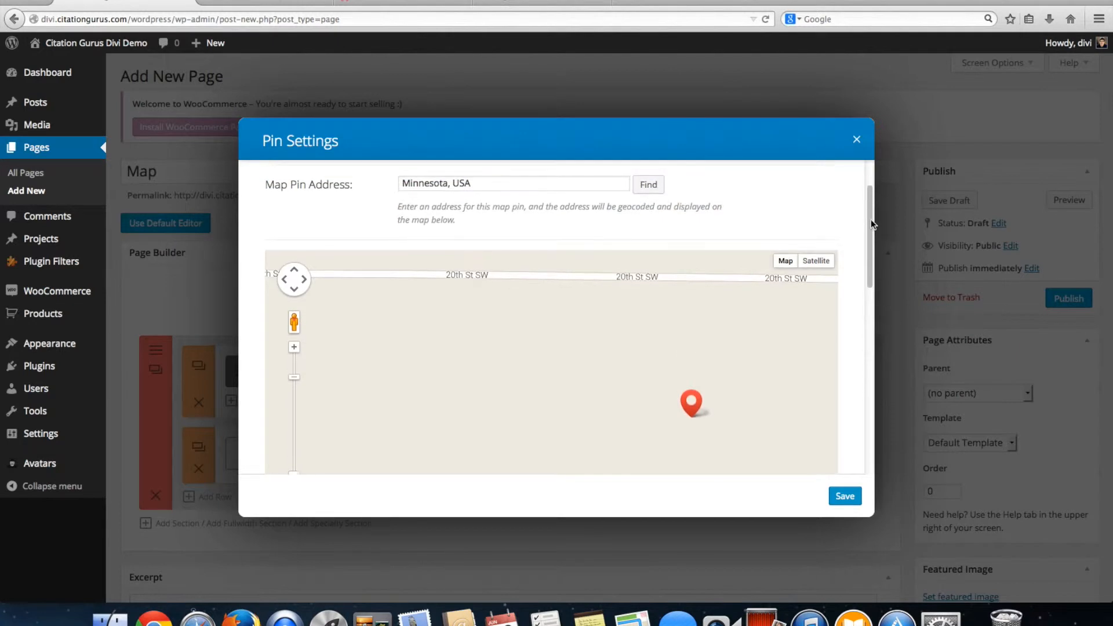
pyautogui.click(845, 495)
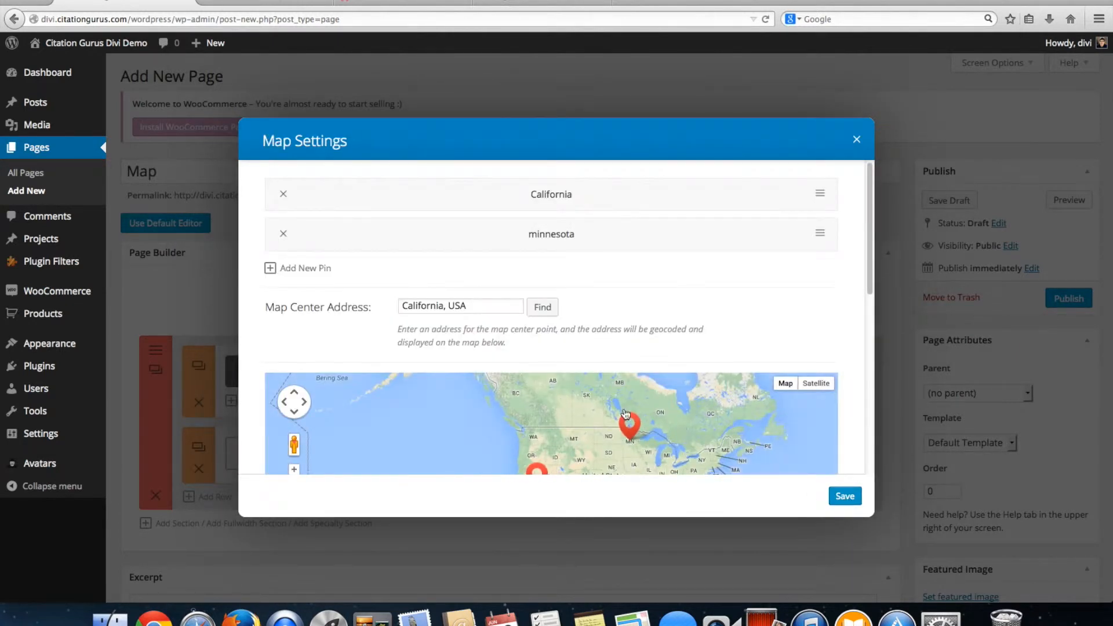
# Zoom the map out to show both pins with all of North America, and save the map module.
pyautogui.moveTo(689, 306); pyautogui.dragTo(686, 242)
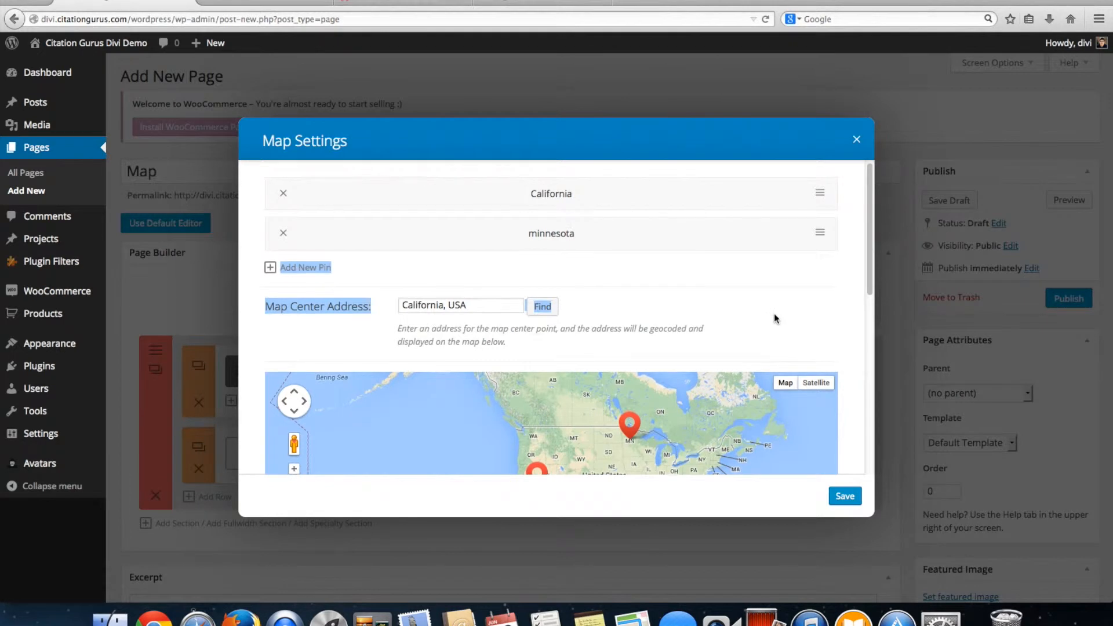
pyautogui.scroll(-5, 778, 312)
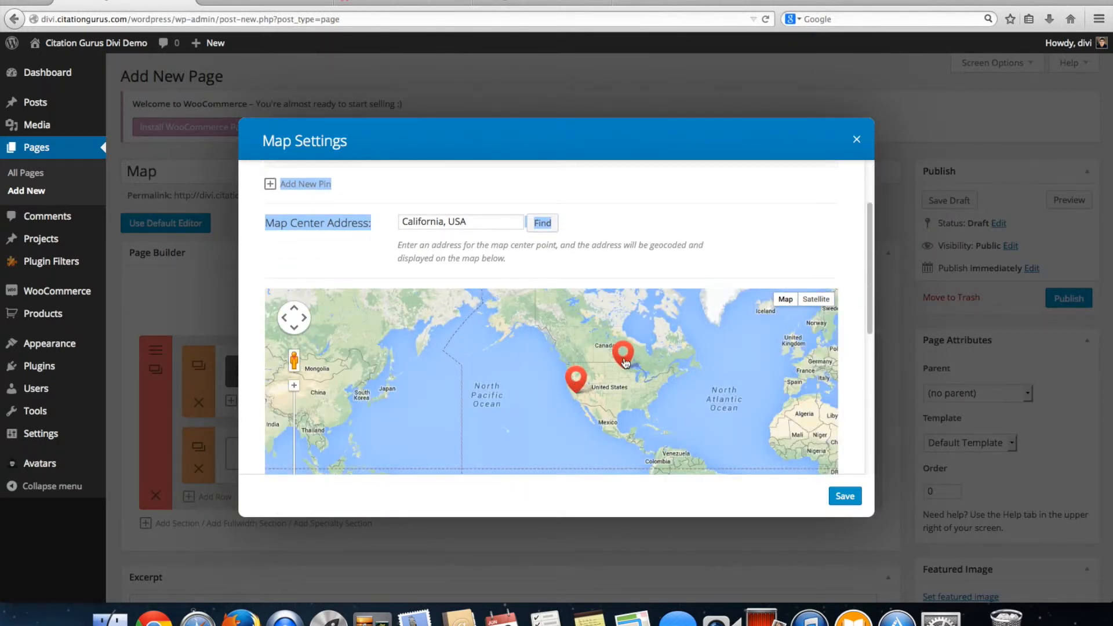
pyautogui.click(845, 498)
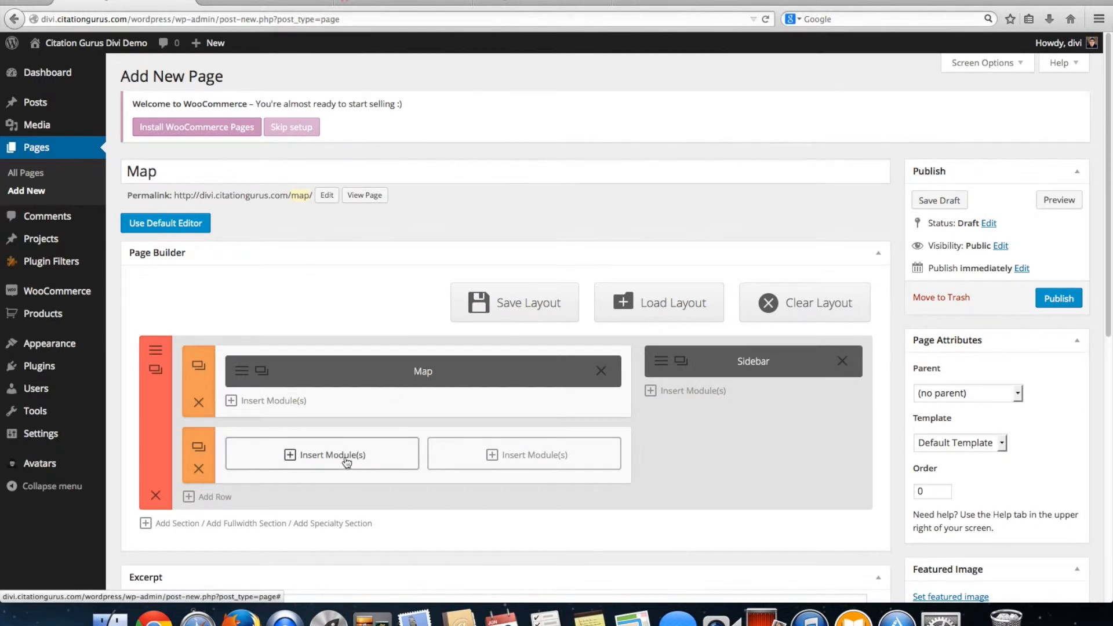
# Insert a Map module into the first column of the specialty section's second row.
pyautogui.click(327, 457)
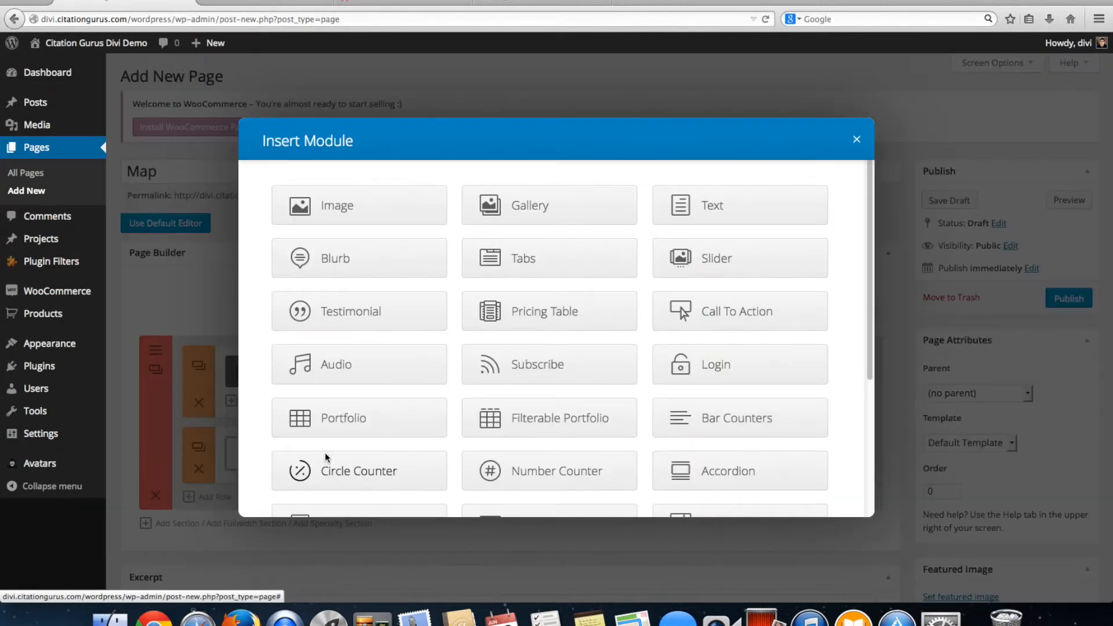
pyautogui.scroll(-1, 569, 396)
pyautogui.scroll(-3, 569, 395)
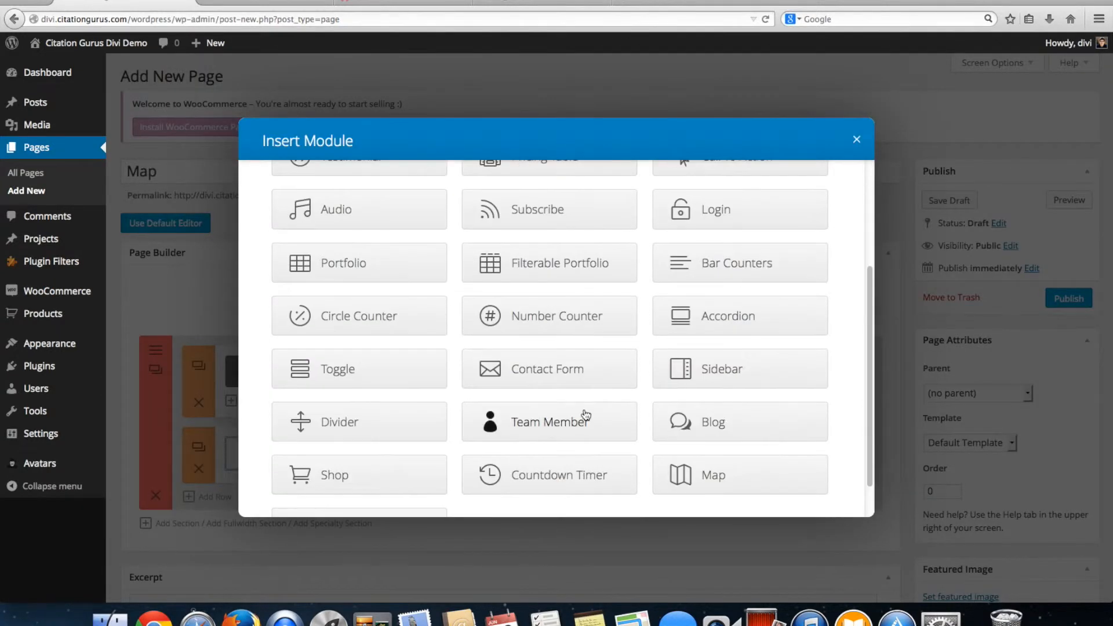
pyautogui.click(712, 464)
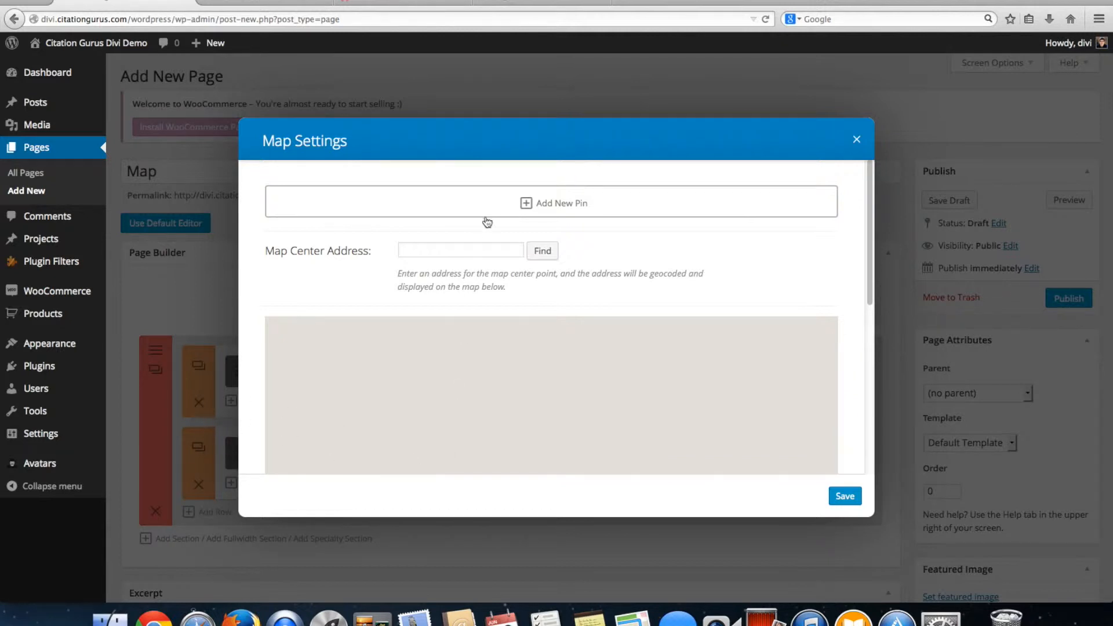
# Add a pin titled Georgia to the new map and locate its address by finding Georgia.
pyautogui.click(550, 205)
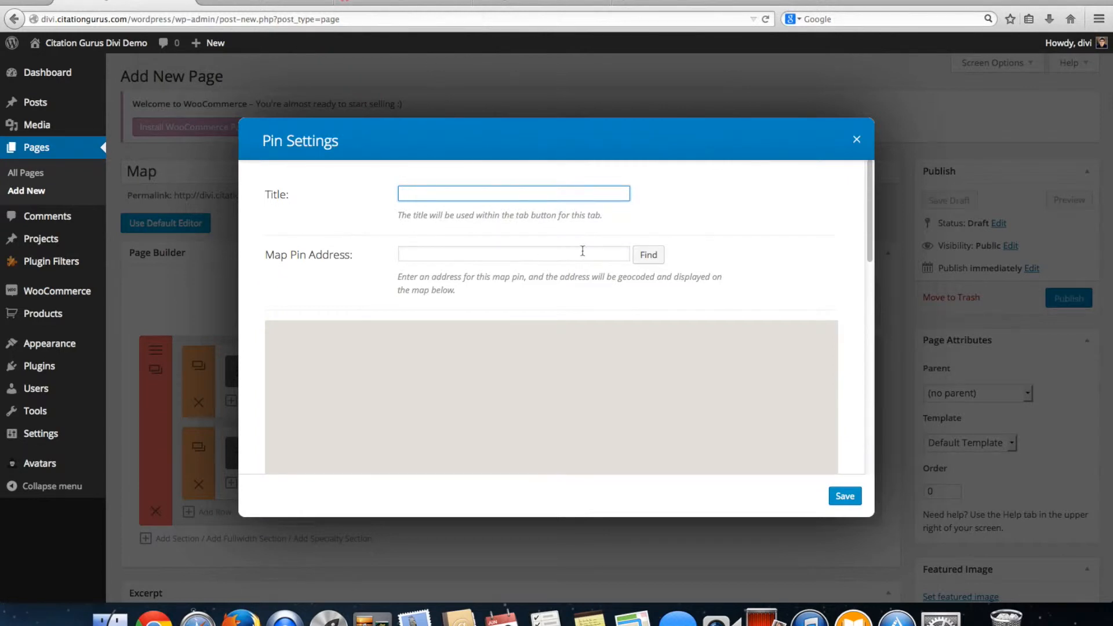
pyautogui.write('Georgia')
pyautogui.click(582, 253)
pyautogui.write('Georgia')
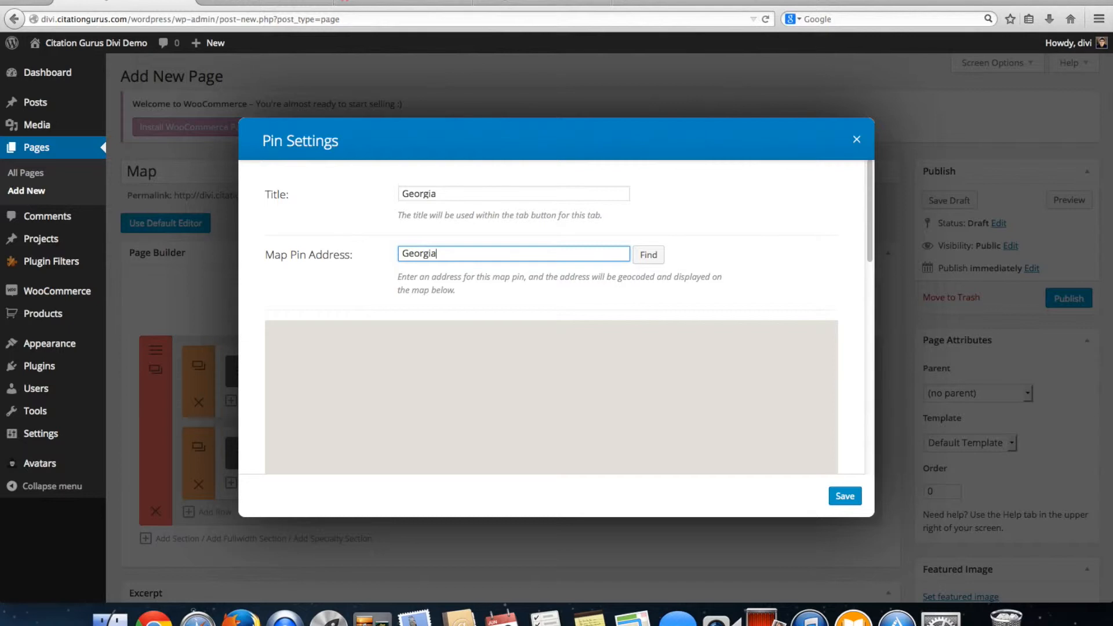
pyautogui.click(654, 256)
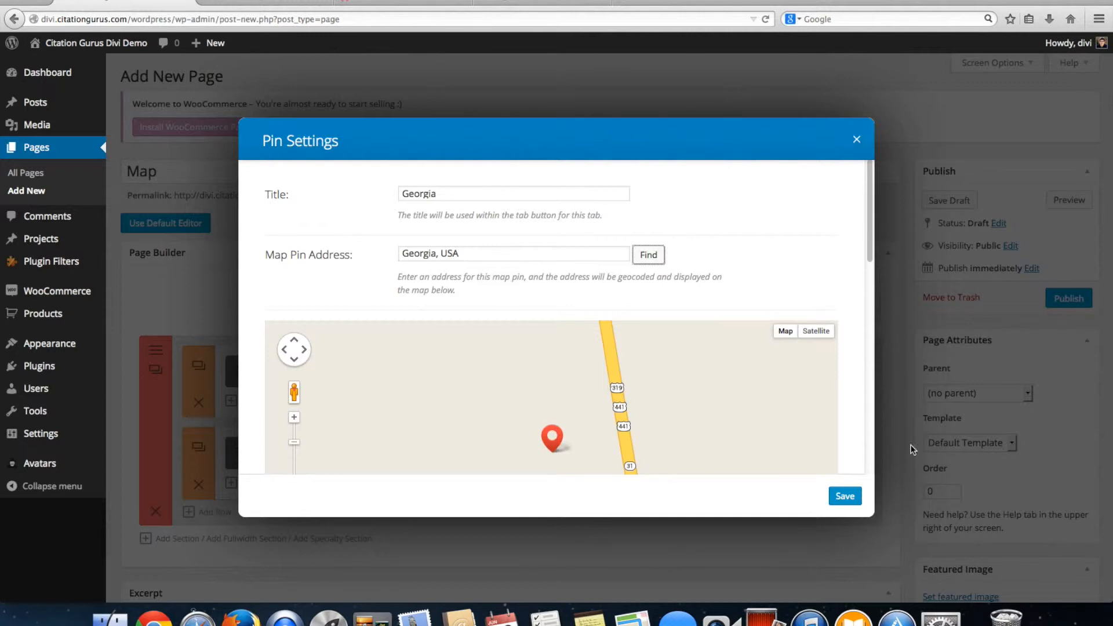
# Enter "This is the state of Georgia" as the Georgia pin's content.
pyautogui.scroll(-5, 855, 411)
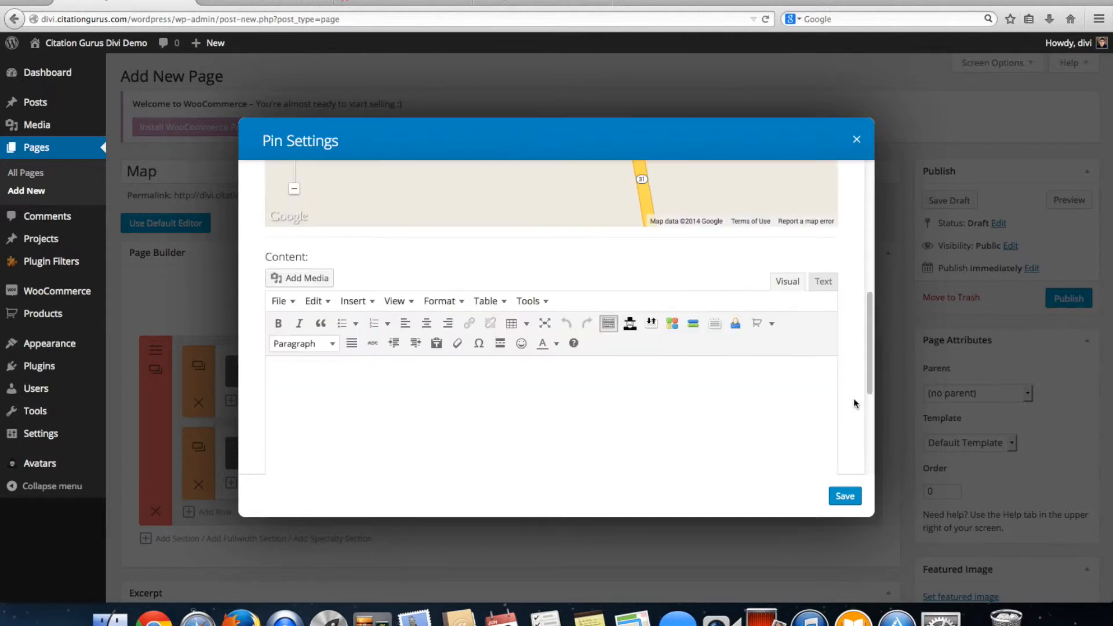
pyautogui.click(601, 434)
pyautogui.write('This is the state of Georgia')
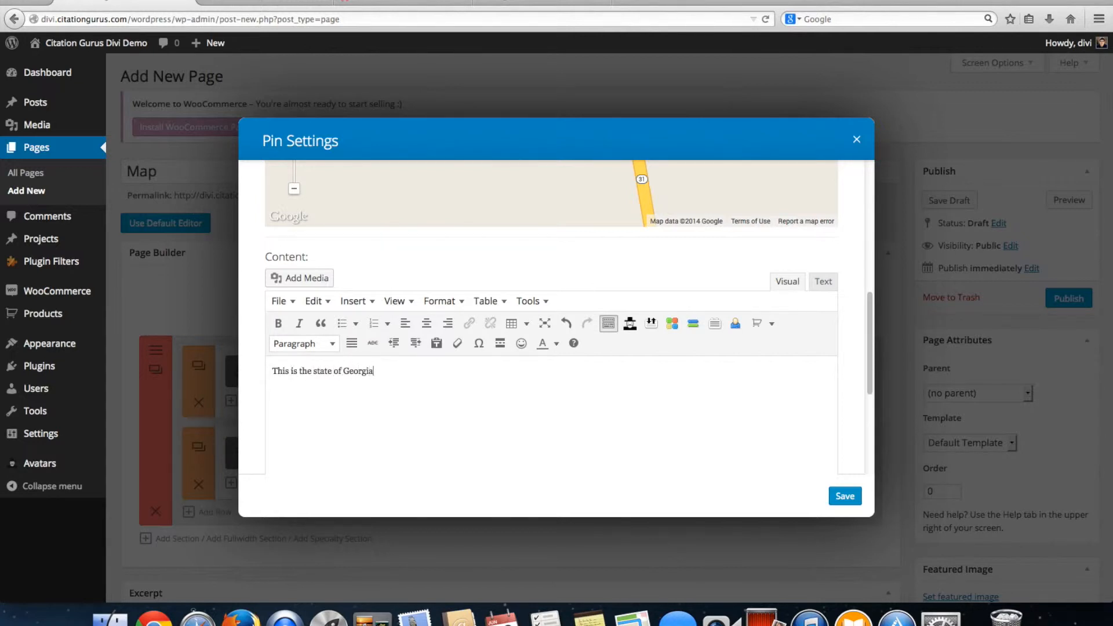
# Save the Georgia pin and the map module that contains it.
pyautogui.click(845, 496)
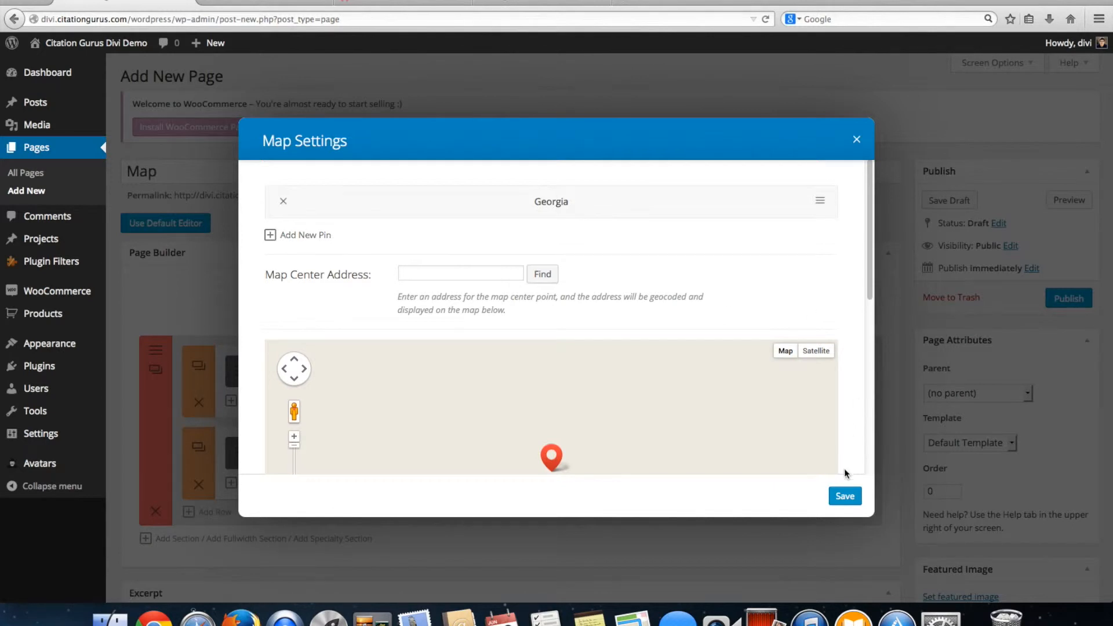
pyautogui.click(845, 496)
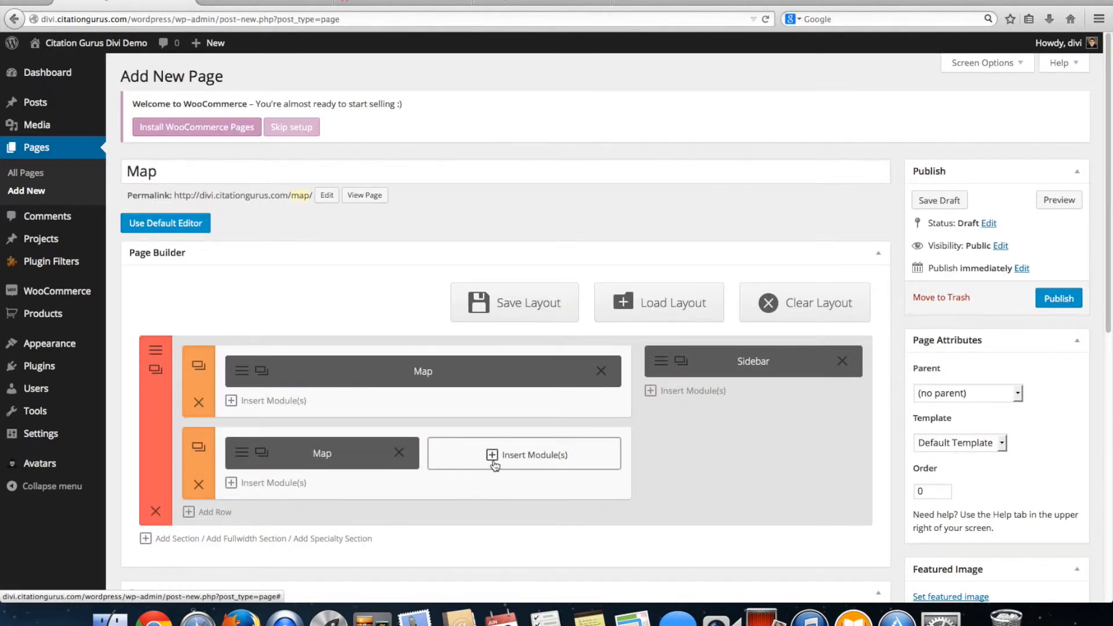
# Insert a Map module into the second column of the specialty section's second row.
pyautogui.click(494, 456)
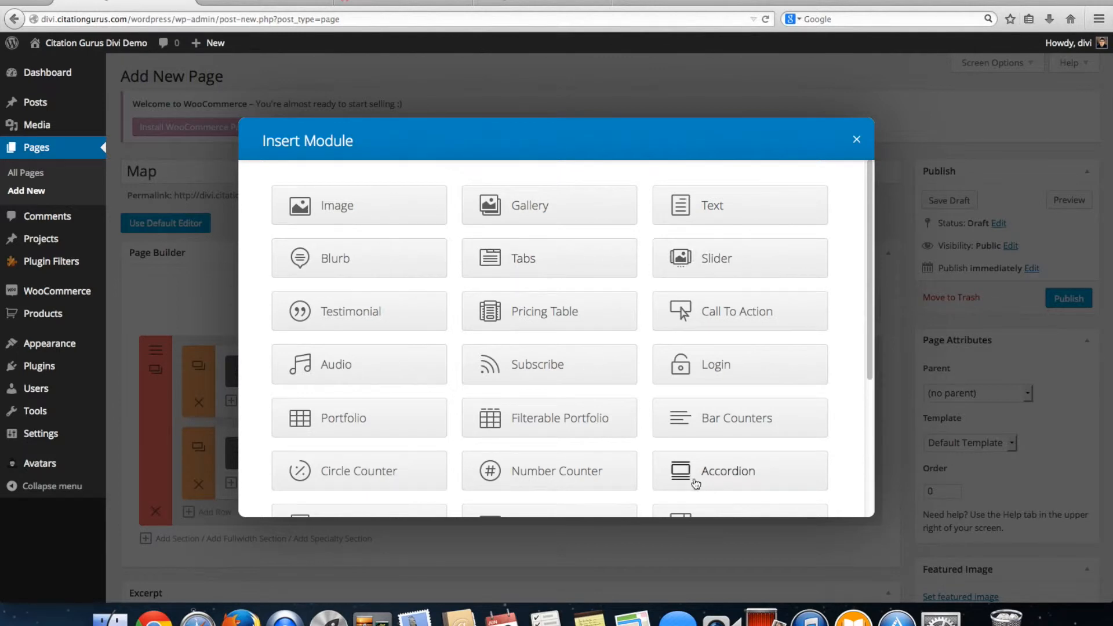
pyautogui.scroll(-4, 696, 485)
pyautogui.click(690, 441)
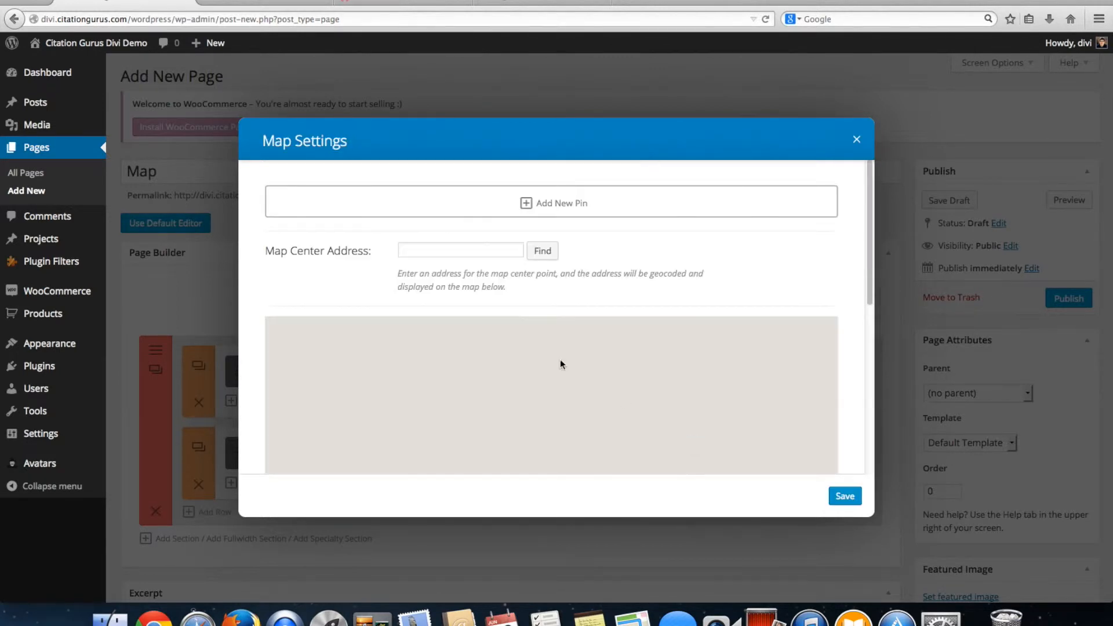
# Add a pin titled Washington DC to the new map and set its address to Washington, DC, USA.
pyautogui.click(498, 205)
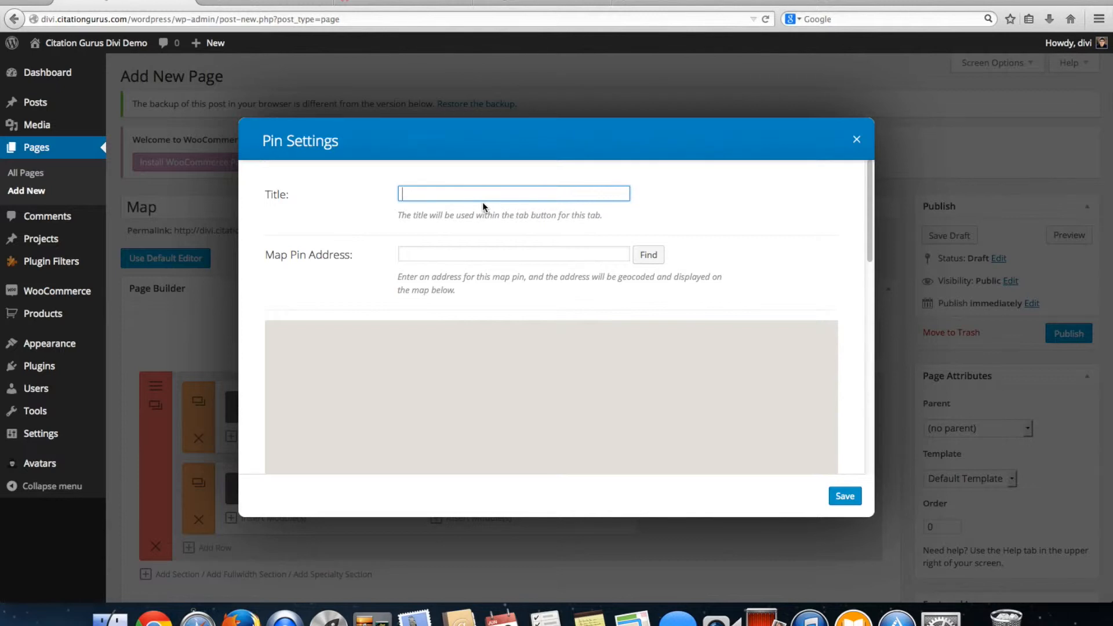
pyautogui.write('Washington DC')
pyautogui.click(480, 254)
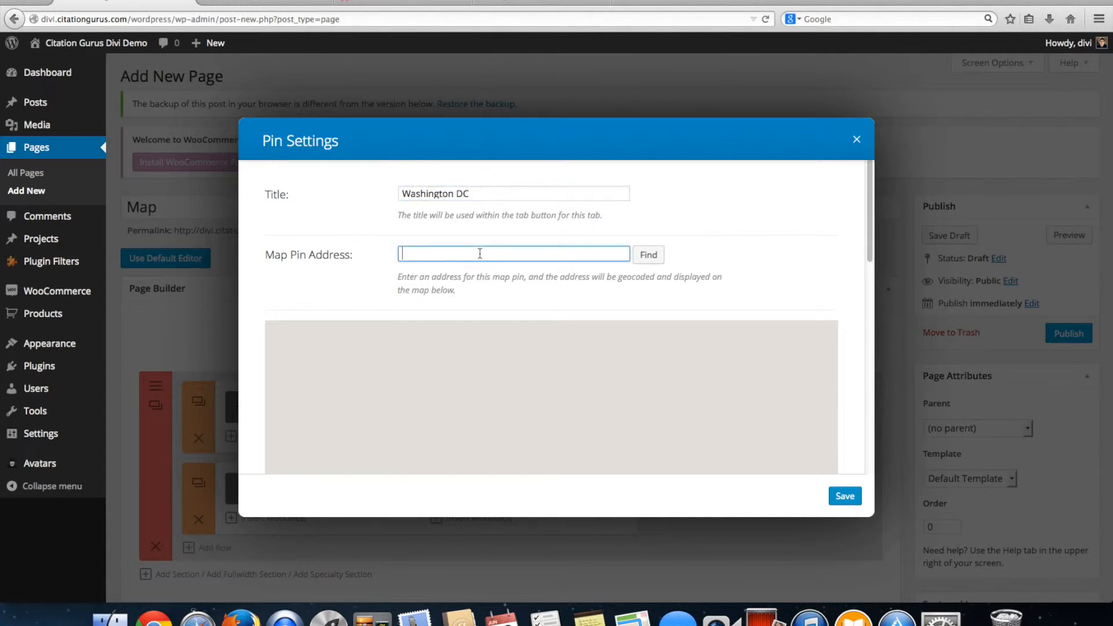
pyautogui.write('Wa')
pyautogui.write('on')
pyautogui.press('Return')
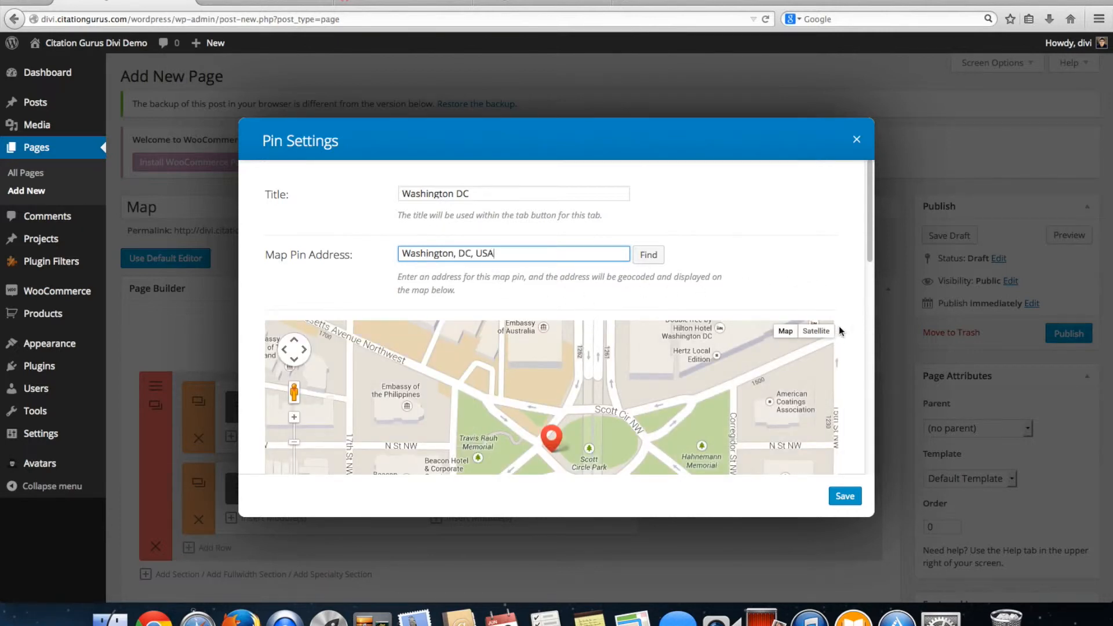
# Enter "This is the state of Washington DC" as the pin's content, and save the pin and its map module.
pyautogui.scroll(-5, 857, 341)
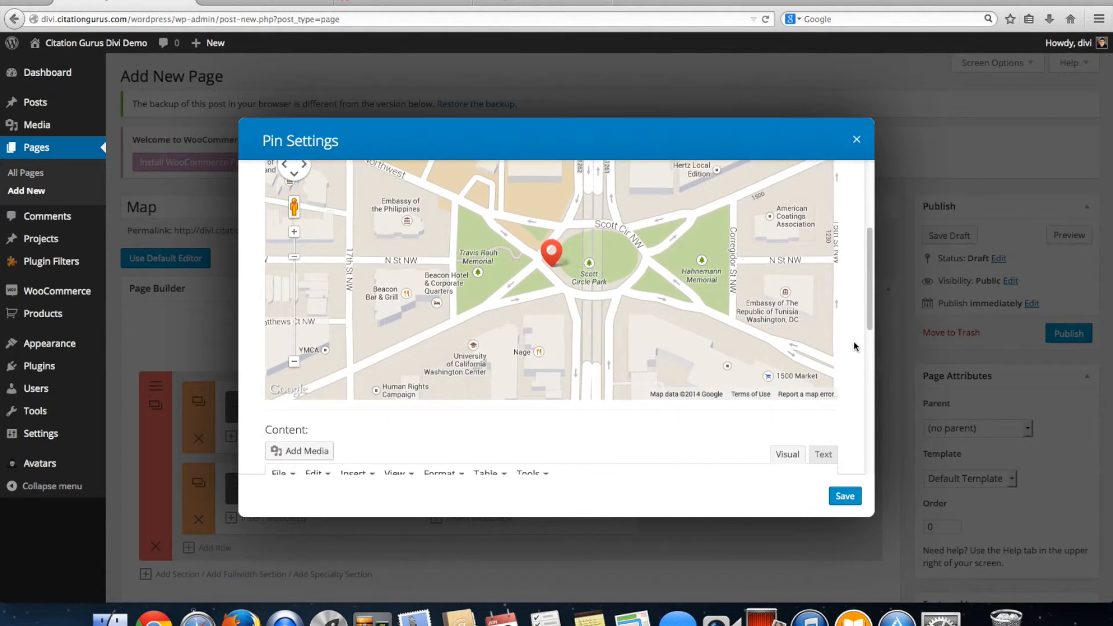
pyautogui.scroll(-3, 845, 350)
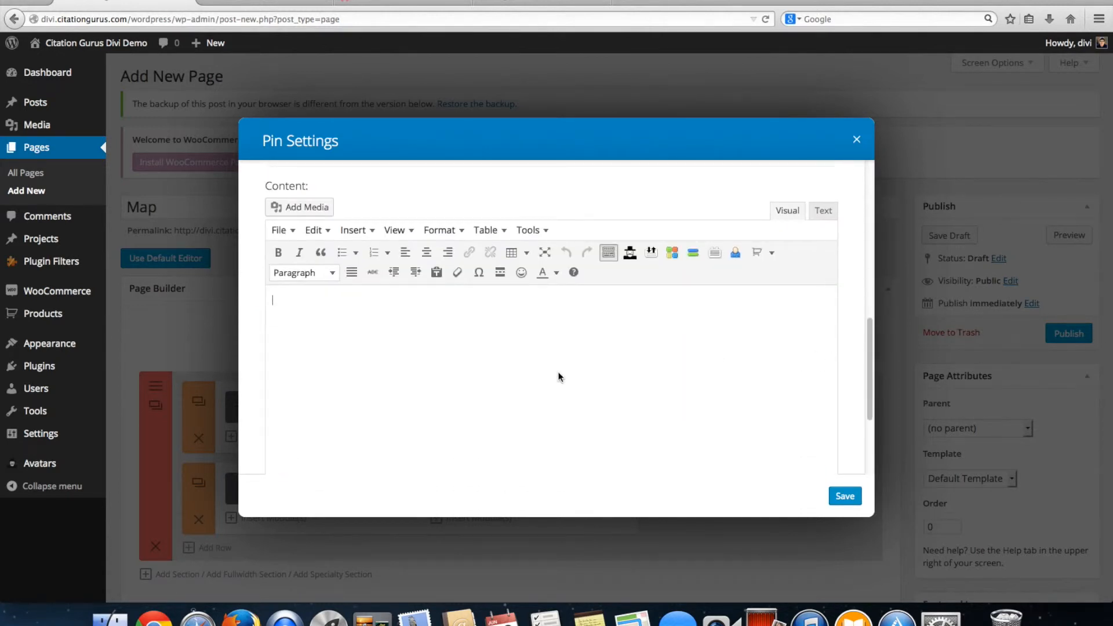
pyautogui.click(560, 377)
pyautogui.write('This is the state of Washington DC')
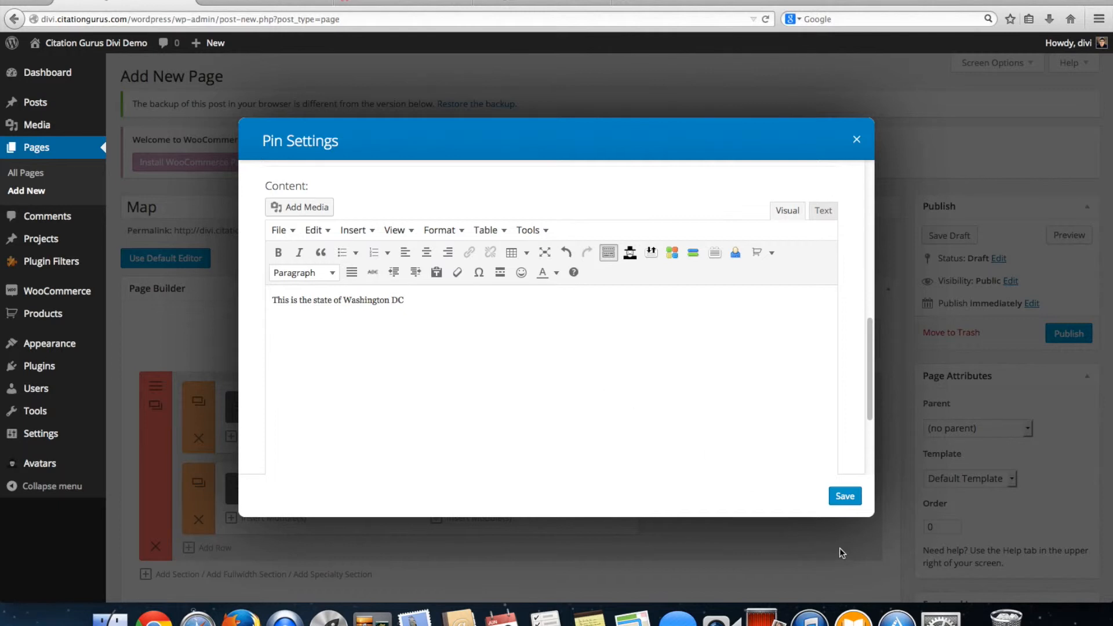
pyautogui.click(845, 496)
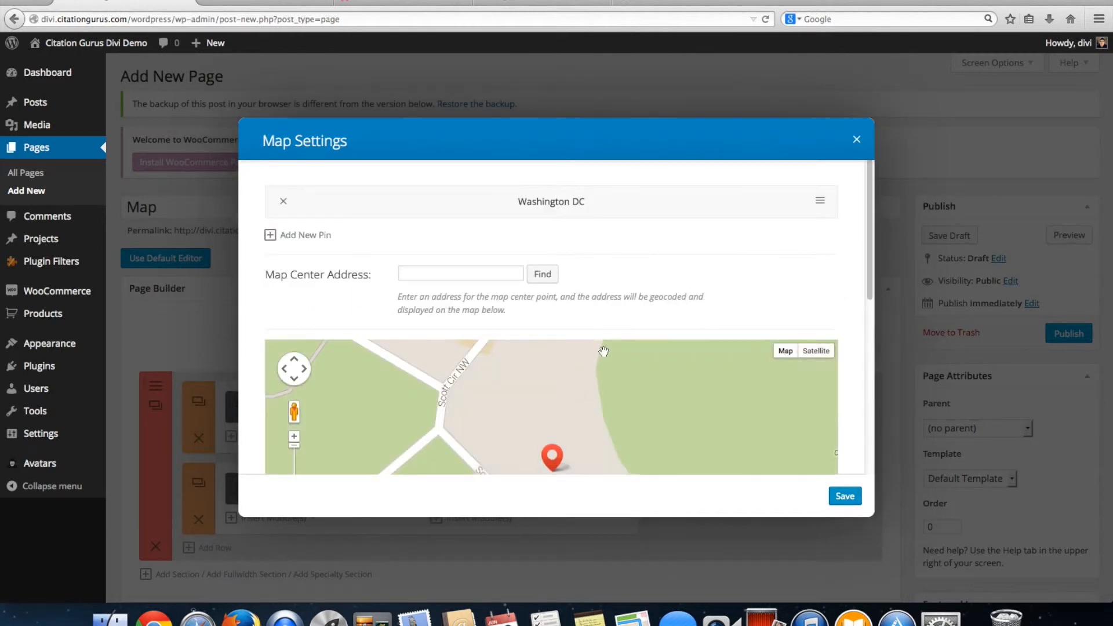
pyautogui.scroll(-6, 855, 294)
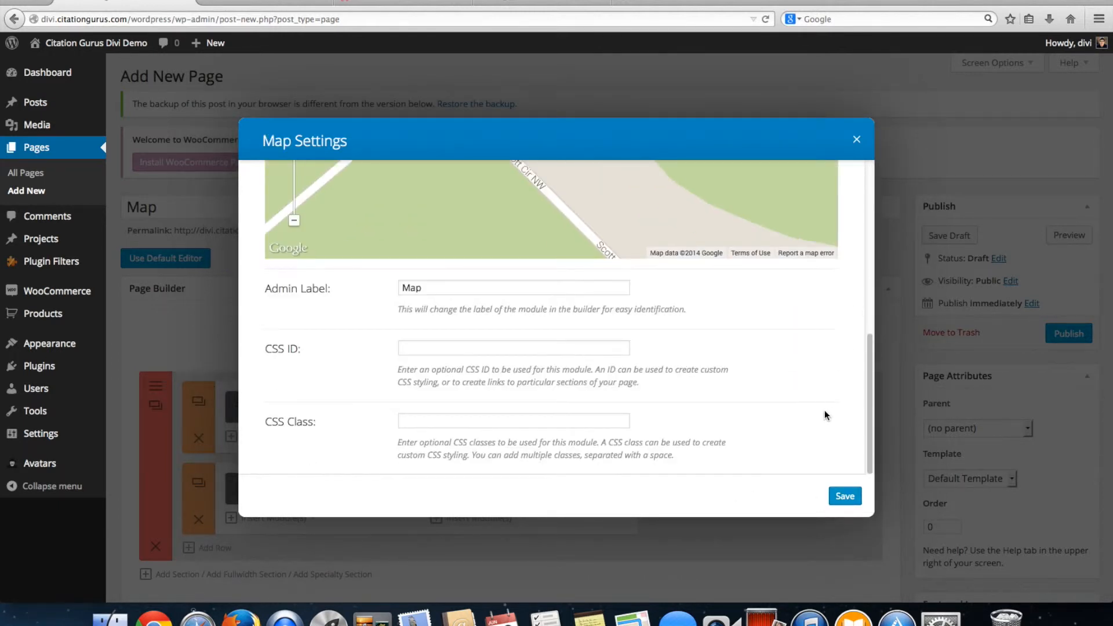
pyautogui.click(845, 496)
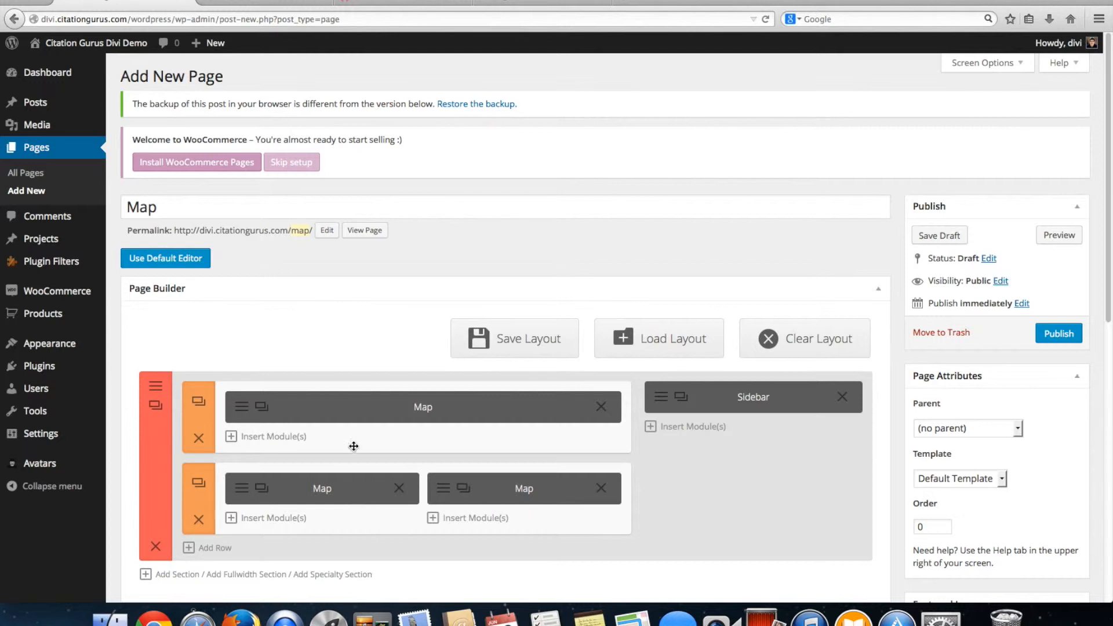
# Preview the Map page and look over the maps on the Elegant Themes Divi demo page for comparison.
pyautogui.click(1061, 238)
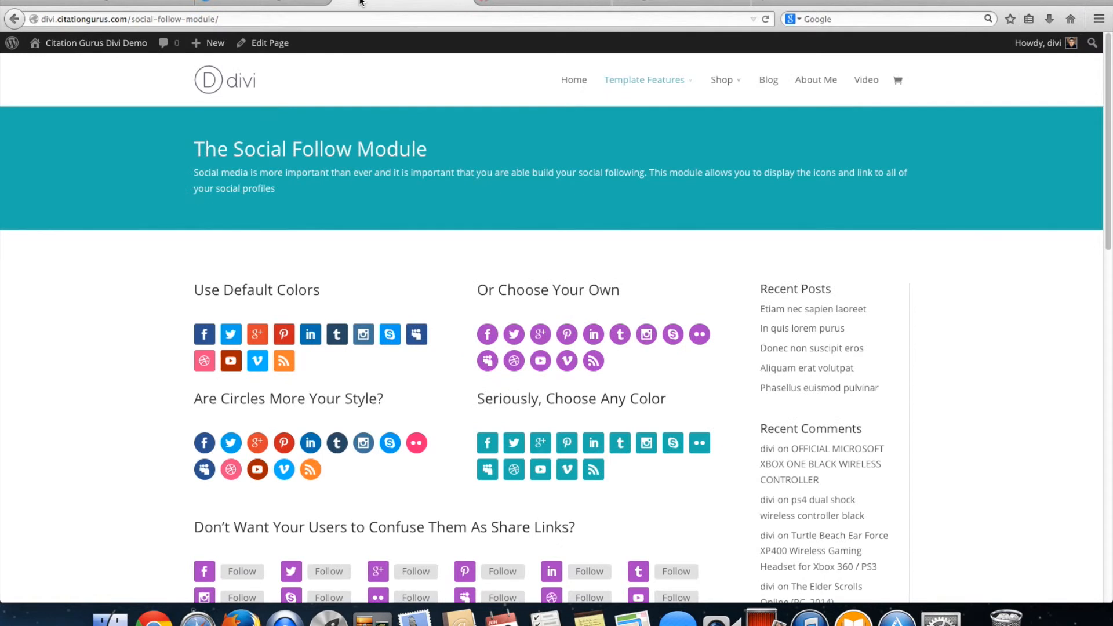
pyautogui.click(536, 2)
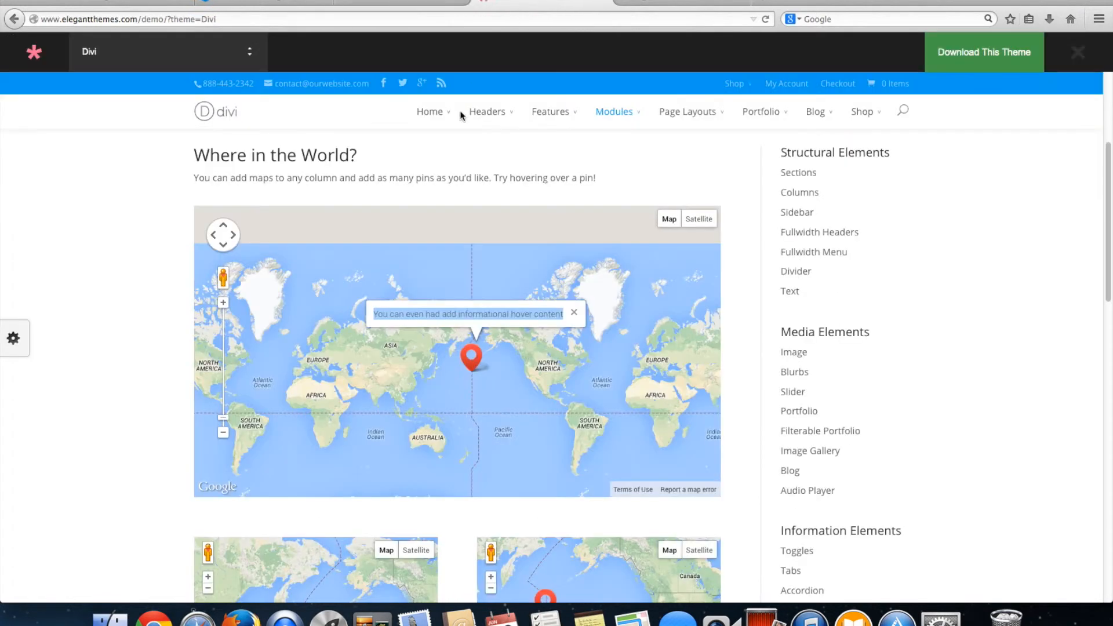
pyautogui.moveTo(432, 111)
pyautogui.scroll(-5, 441, 220)
pyautogui.scroll(-5, 439, 223)
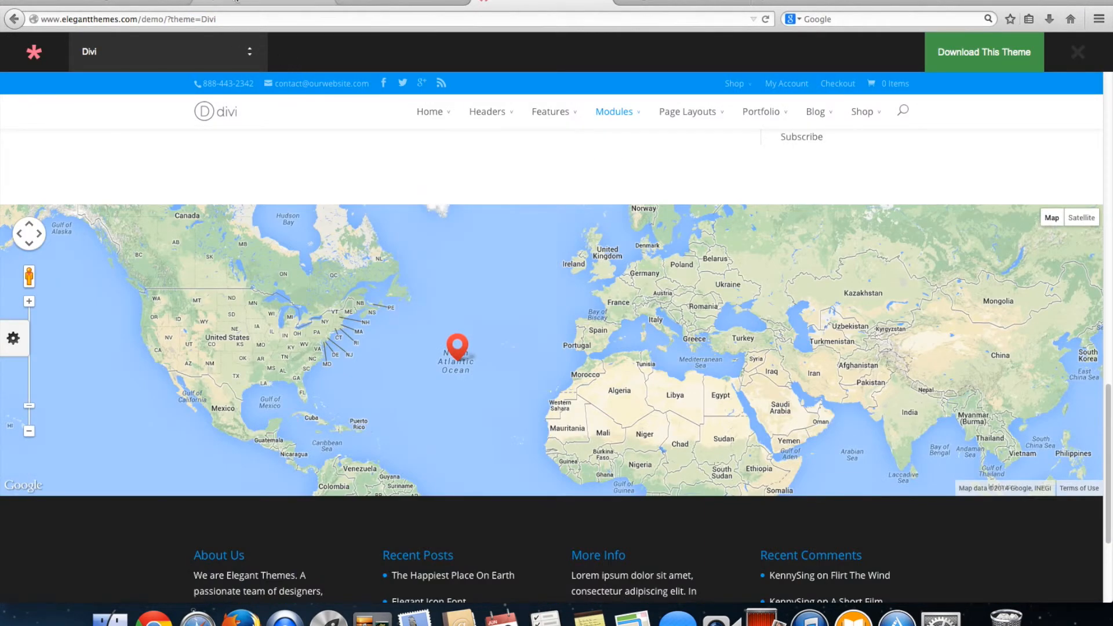
pyautogui.click(261, 2)
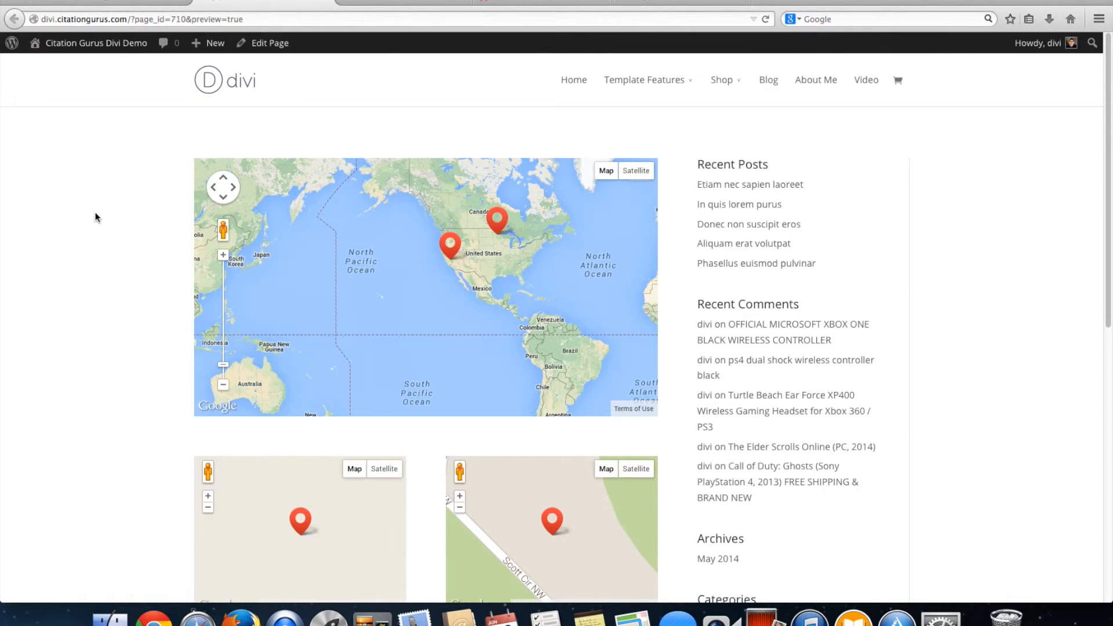
# Check the info windows of both pins on the large map in the page preview and test the map's zooming.
pyautogui.scroll(-1, 110, 216)
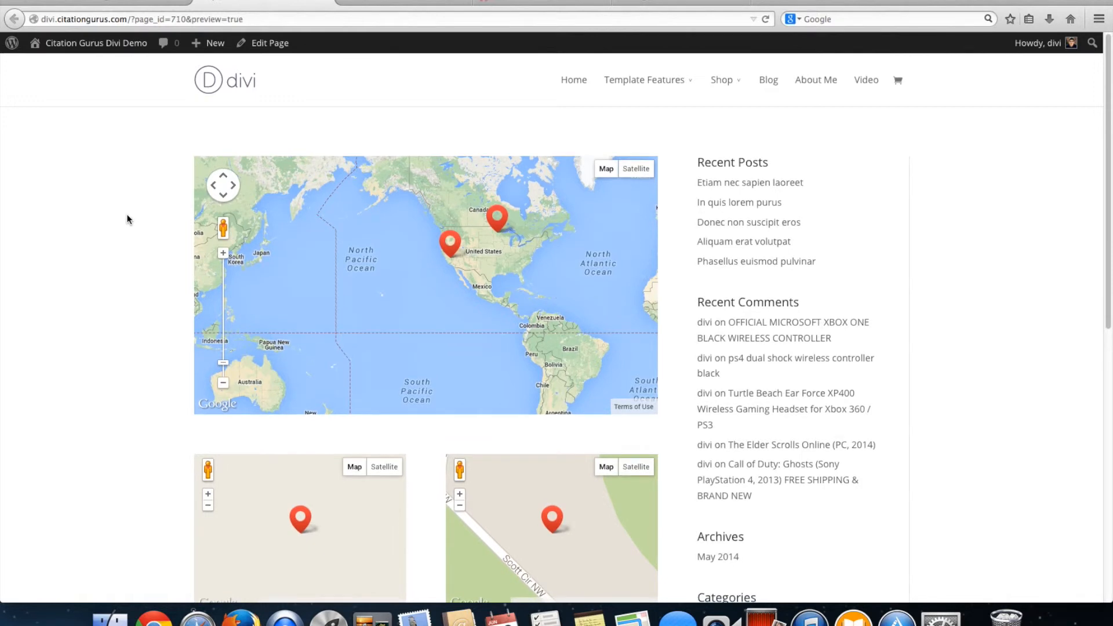
pyautogui.click(497, 230)
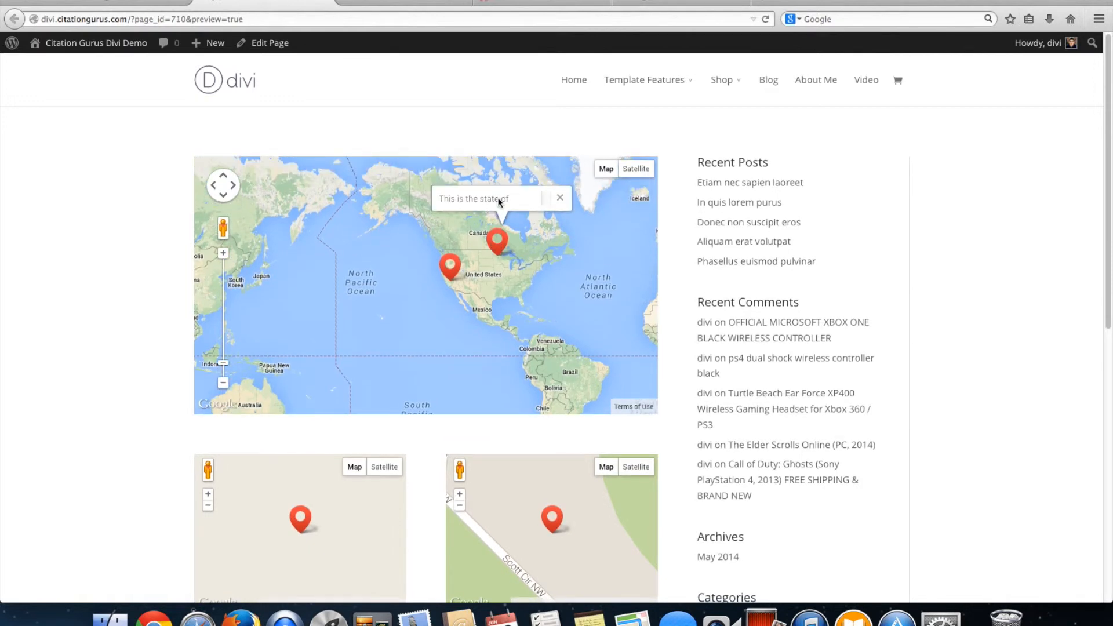
pyautogui.moveTo(509, 197); pyautogui.dragTo(439, 199)
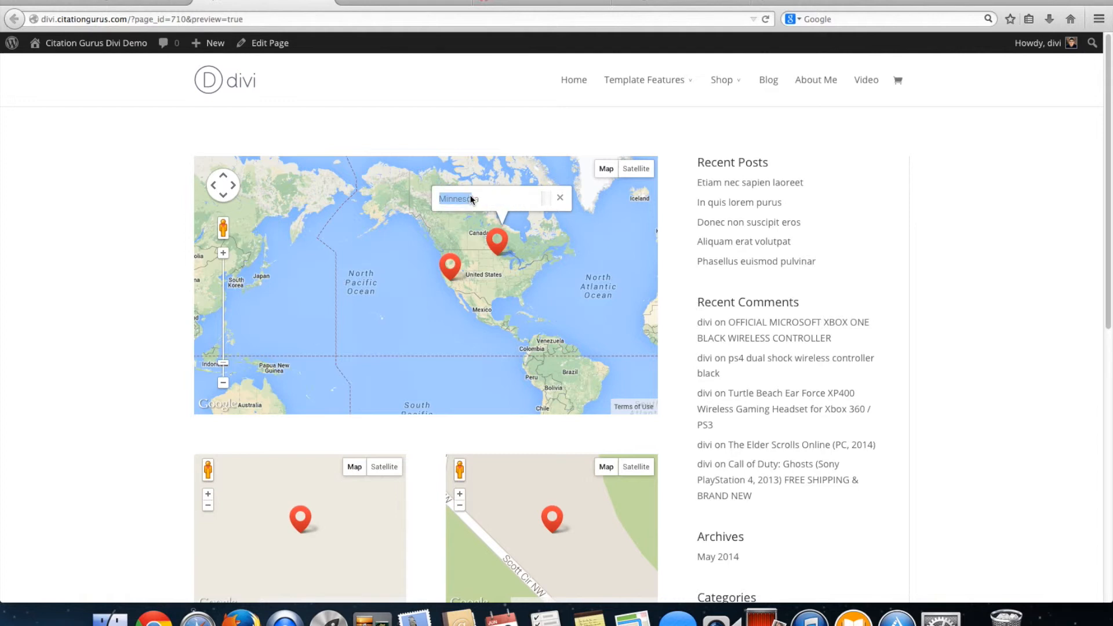
pyautogui.click(451, 268)
pyautogui.moveTo(415, 228); pyautogui.dragTo(476, 237)
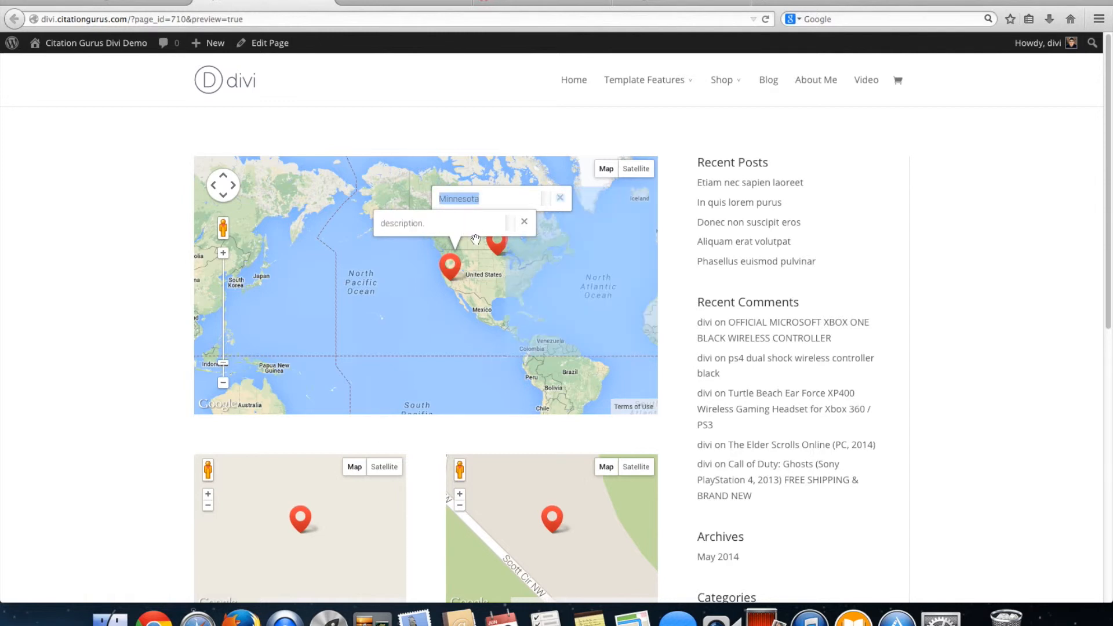
pyautogui.scroll(-1, 506, 261)
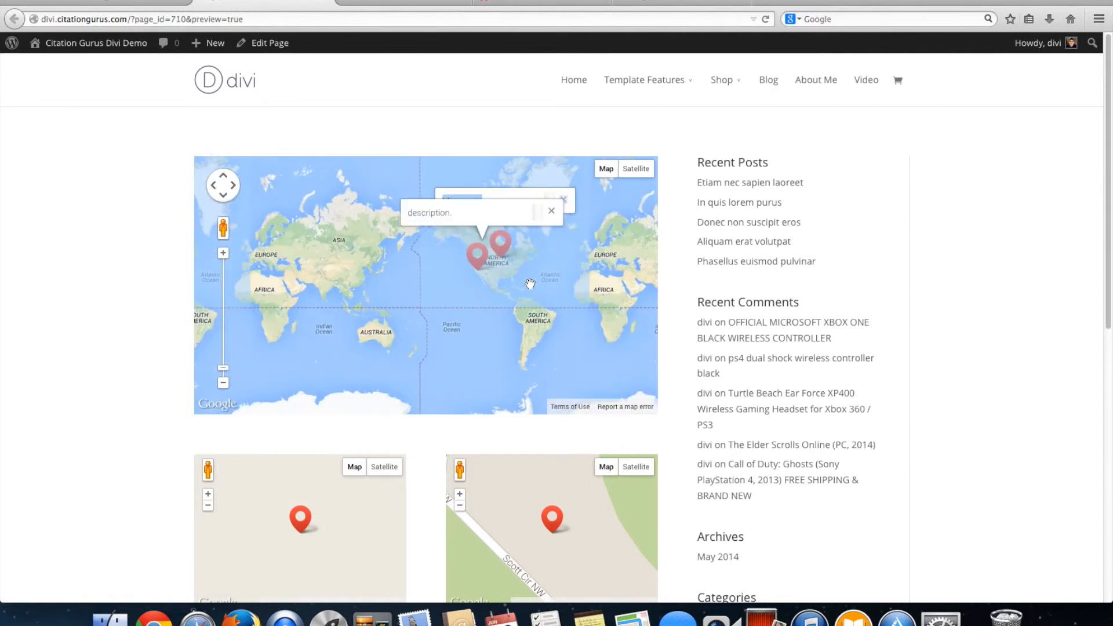
pyautogui.scroll(-1, 530, 284)
pyautogui.scroll(1, 503, 242)
pyautogui.scroll(1, 502, 243)
pyautogui.scroll(-3, 132, 447)
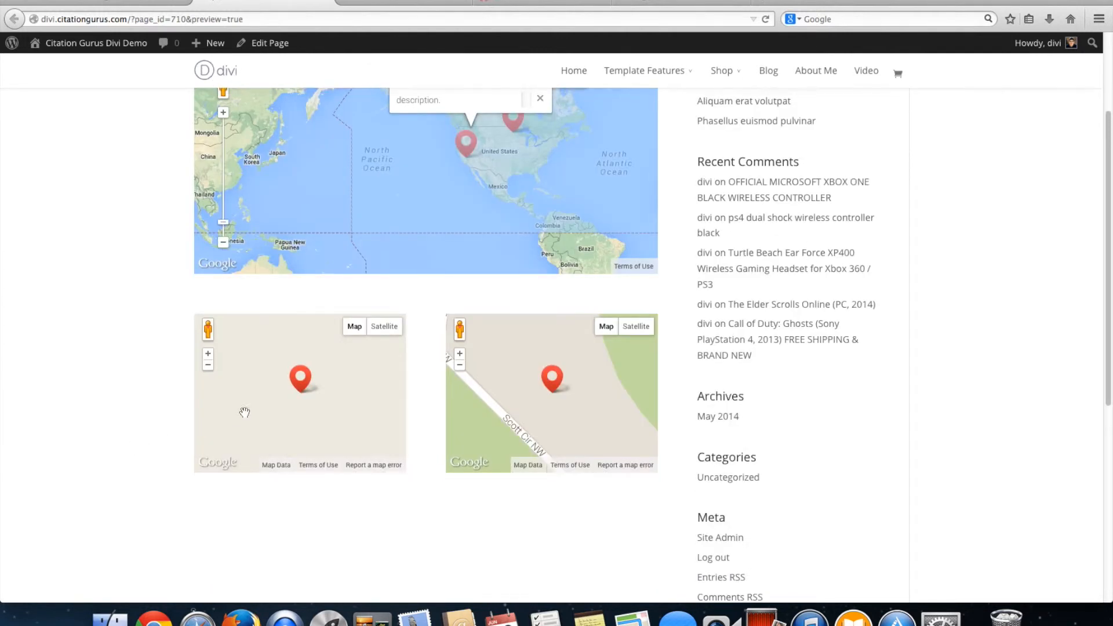
# Check the info windows of the Georgia and Washington DC pins and review the previewed page's overall layout.
pyautogui.click(298, 384)
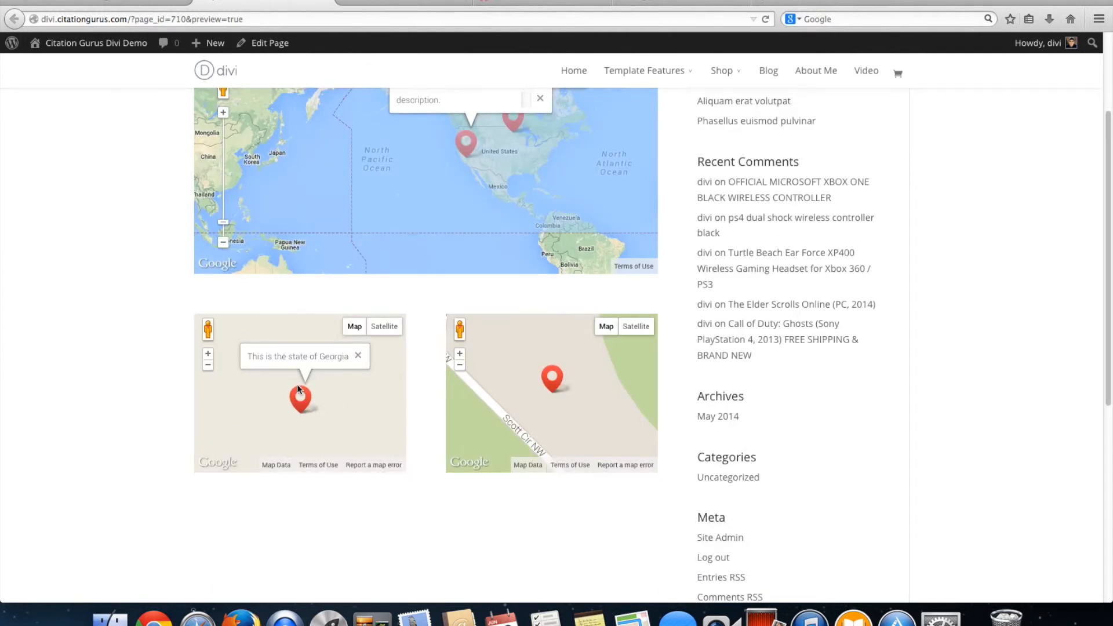
pyautogui.click(559, 384)
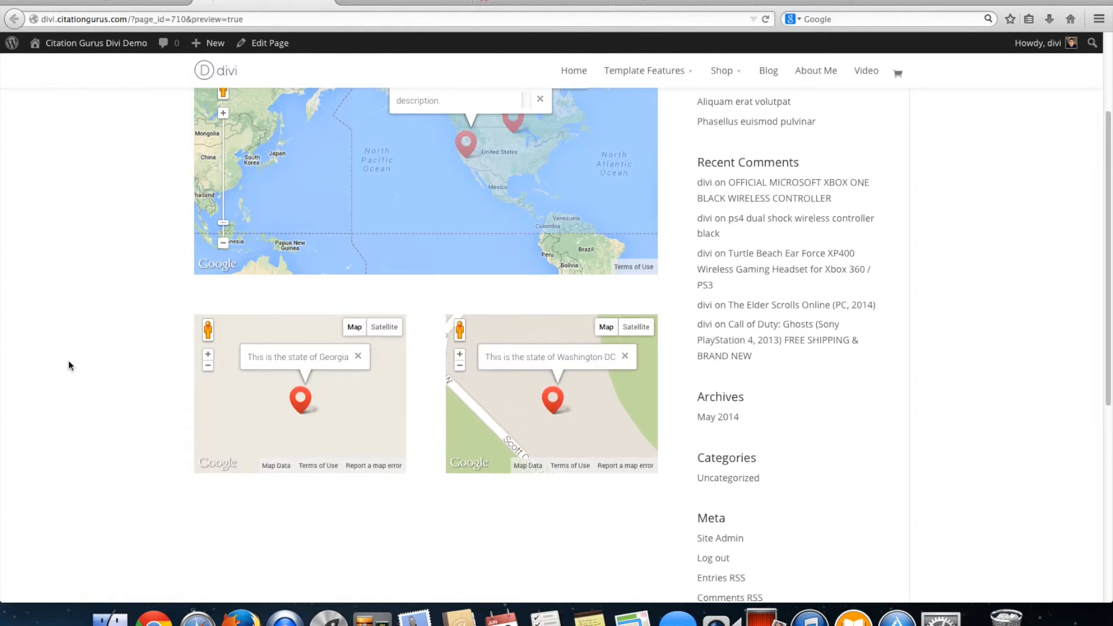
pyautogui.scroll(3, 69, 360)
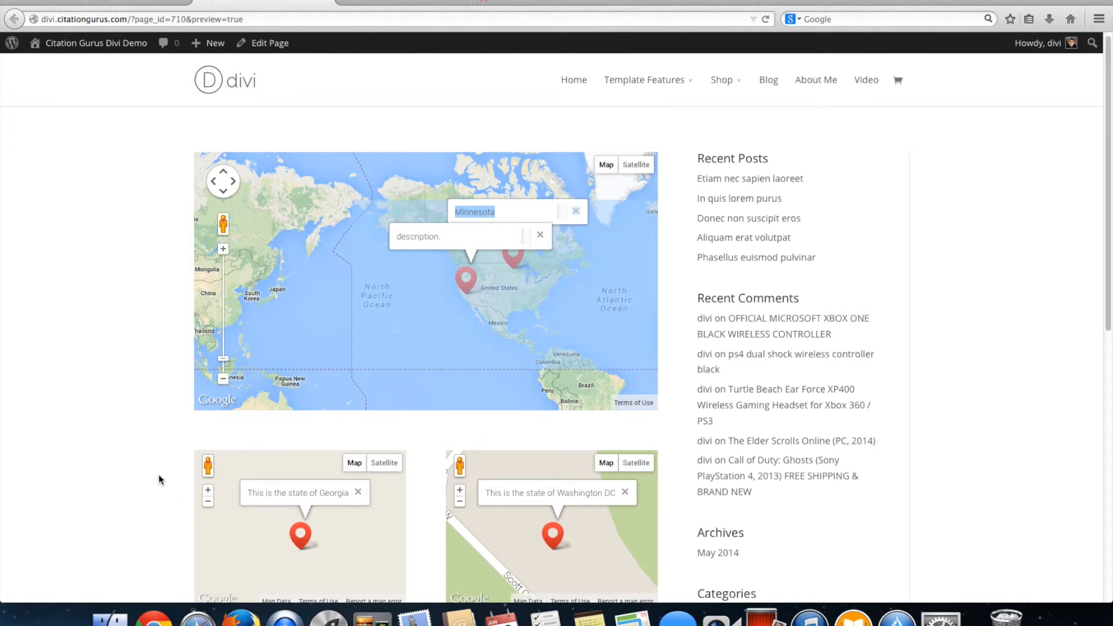
pyautogui.scroll(-5, 159, 479)
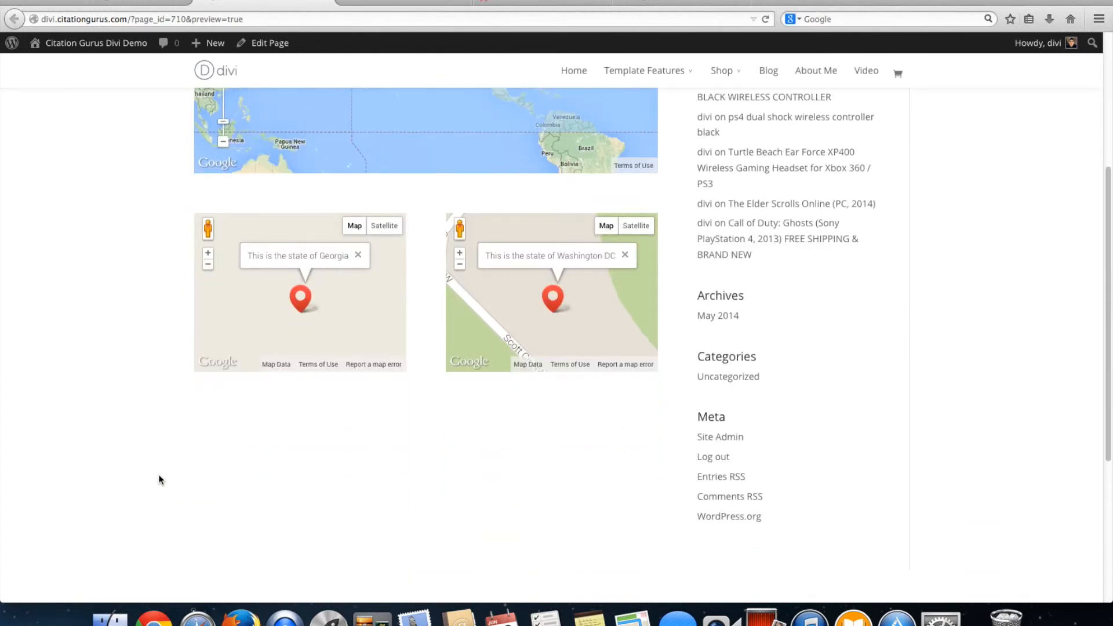
pyautogui.scroll(-5, 161, 479)
pyautogui.scroll(10, 159, 478)
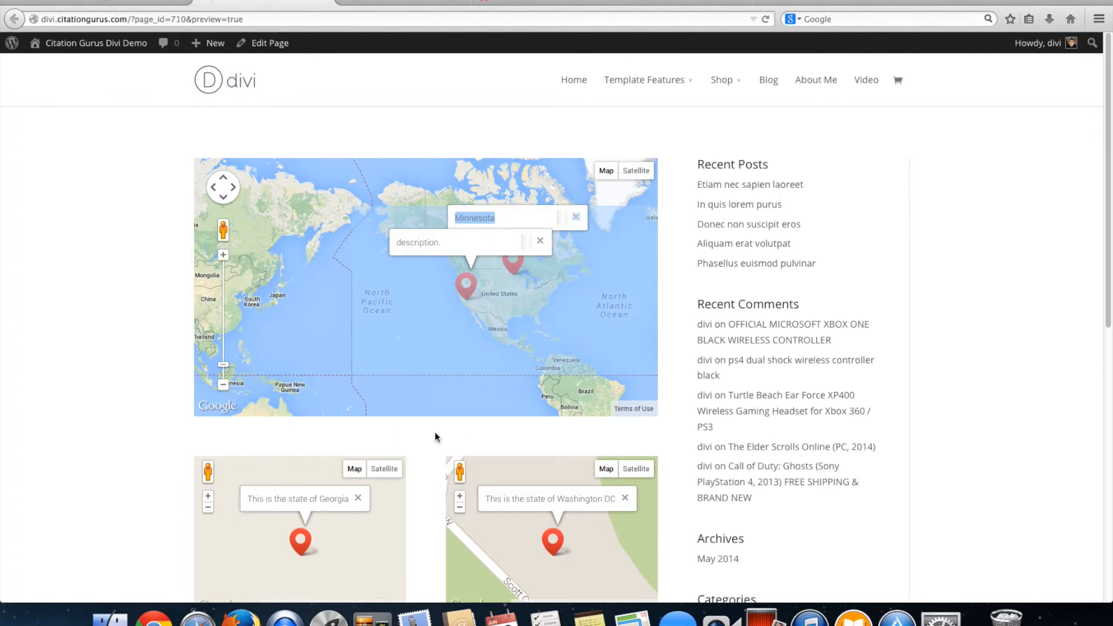
pyautogui.scroll(-8, 151, 391)
pyautogui.scroll(7, 151, 392)
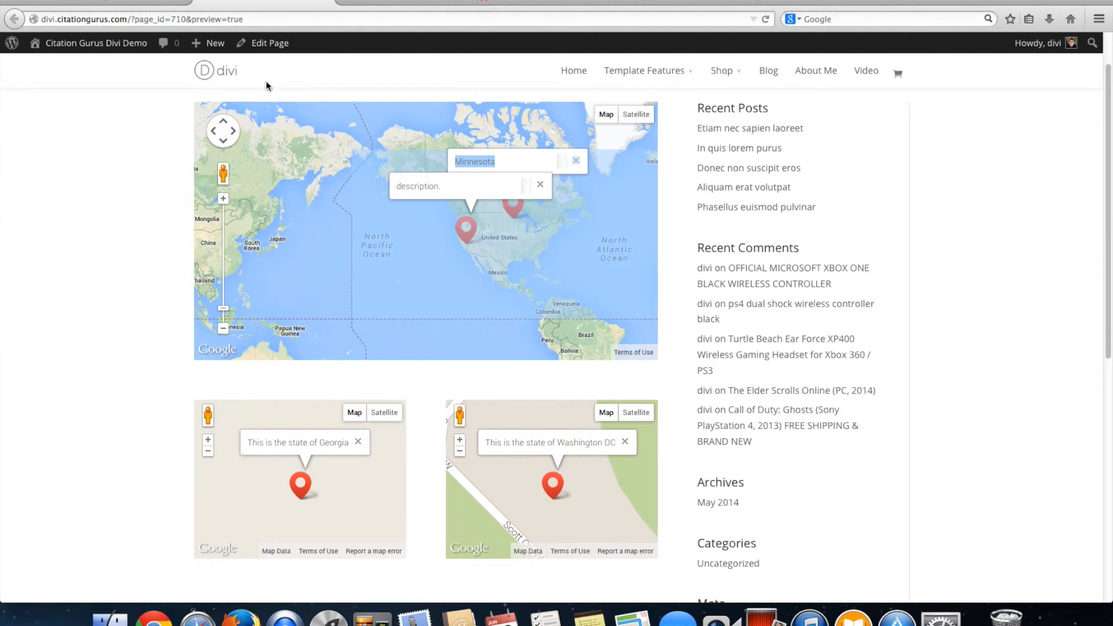
# Return to the page editor, add a fullwidth section below the specialty section, and insert a Fullwidth Map module into it.
pyautogui.click(130, 2)
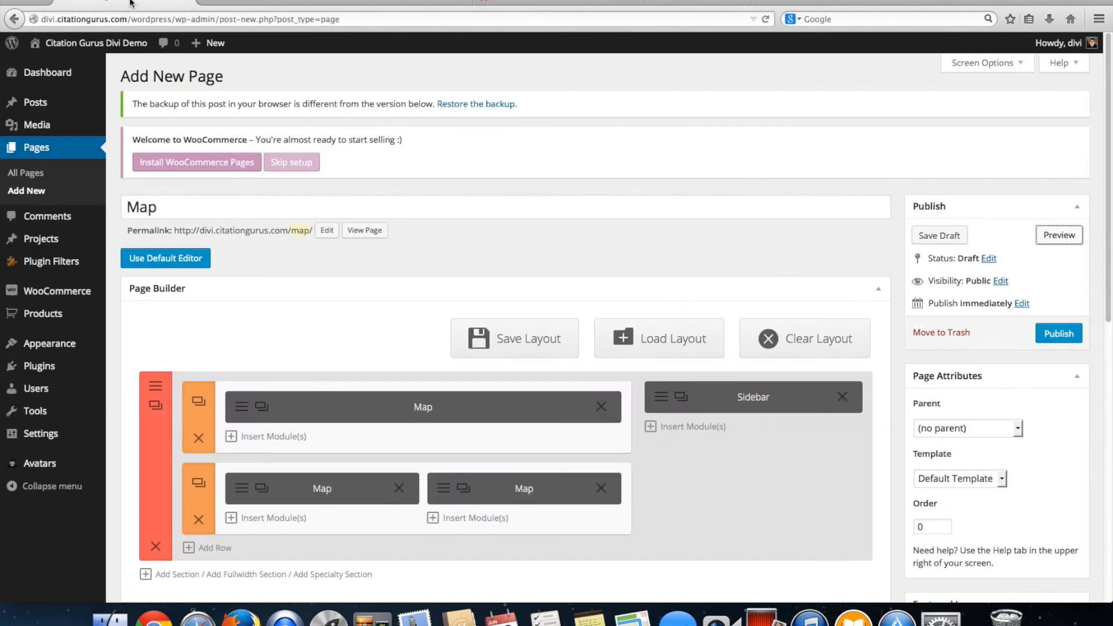
pyautogui.scroll(-2, 220, 528)
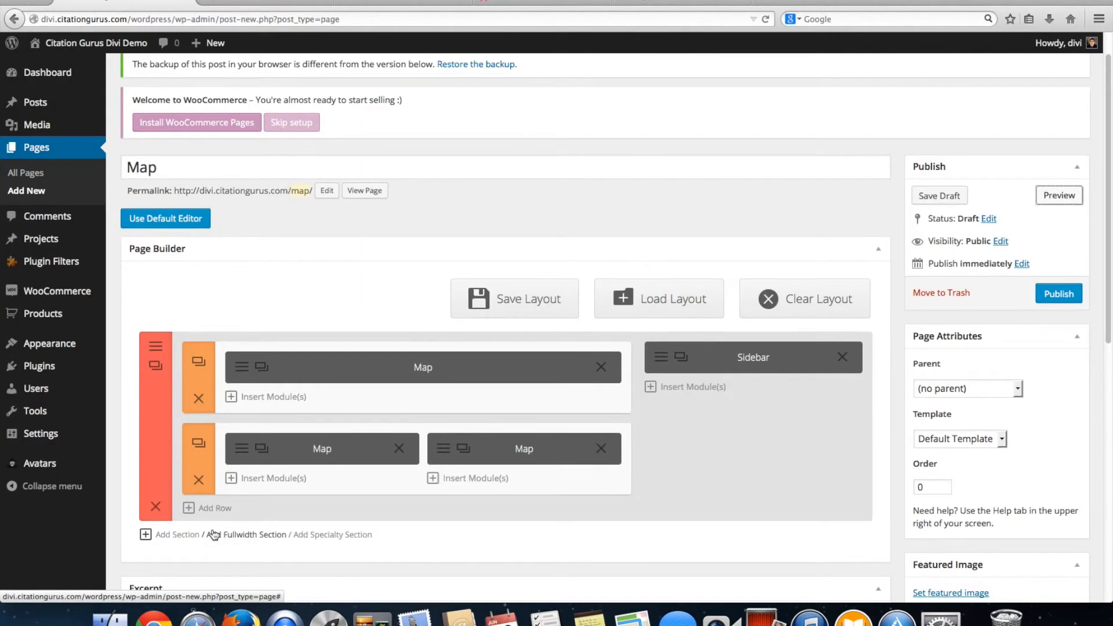
pyautogui.click(248, 538)
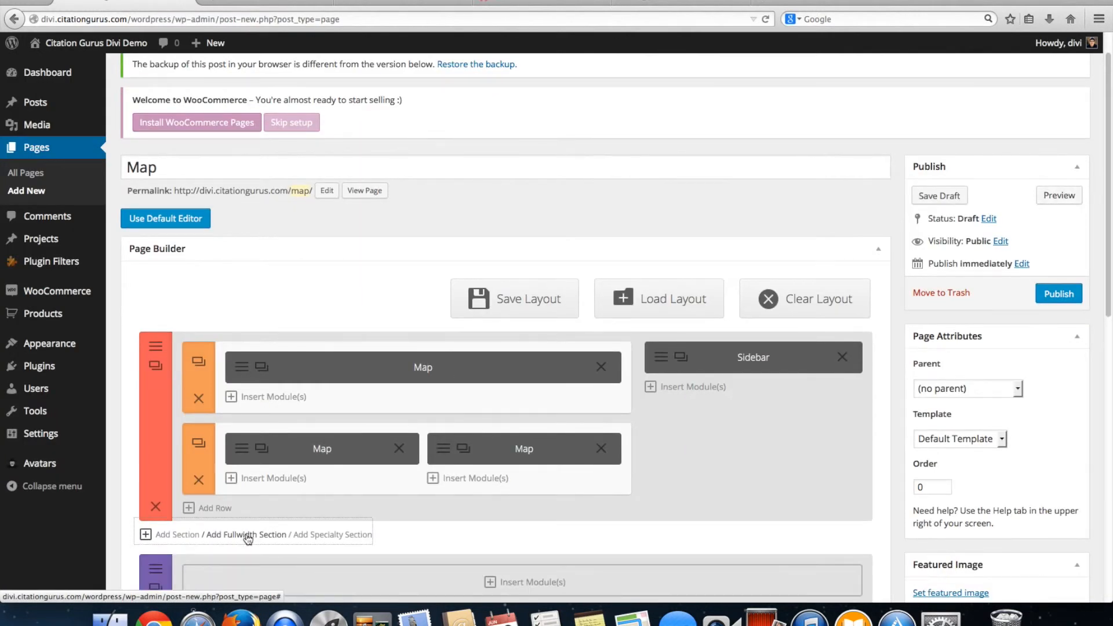
pyautogui.scroll(-5, 248, 538)
pyautogui.click(505, 450)
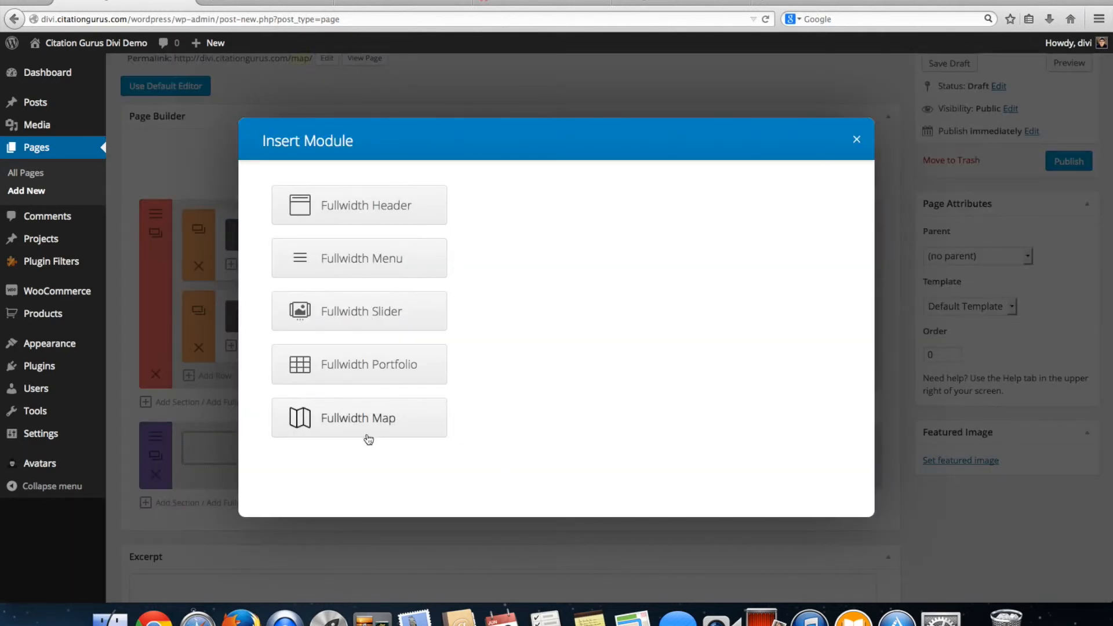
pyautogui.click(348, 423)
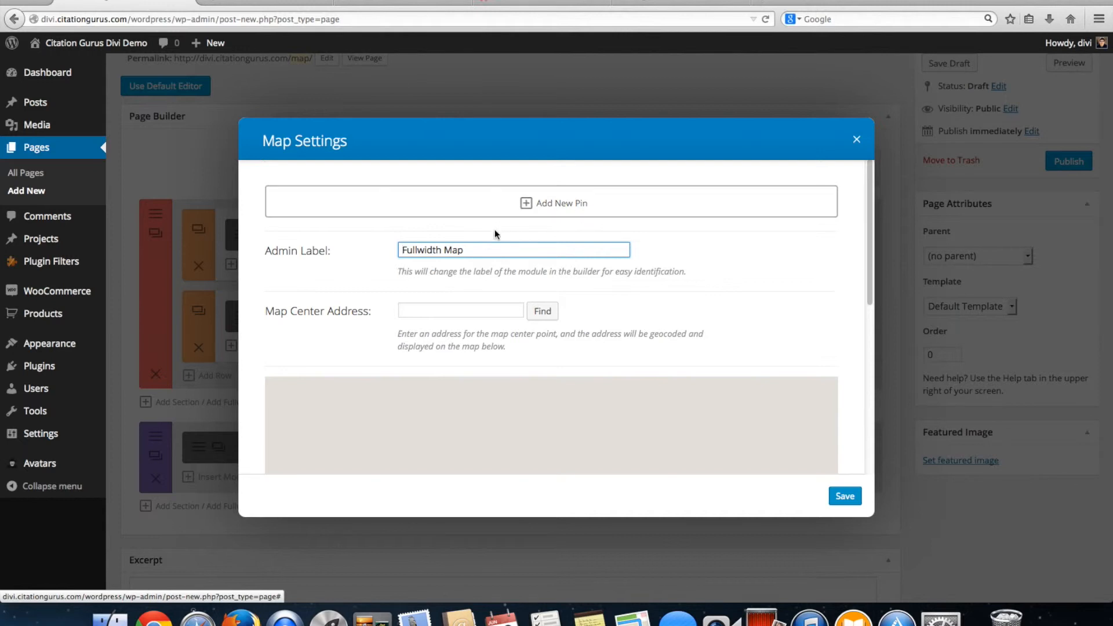
# Set the fullwidth map's center address to California, locate it on the map, and review the remaining module settings.
pyautogui.click(472, 315)
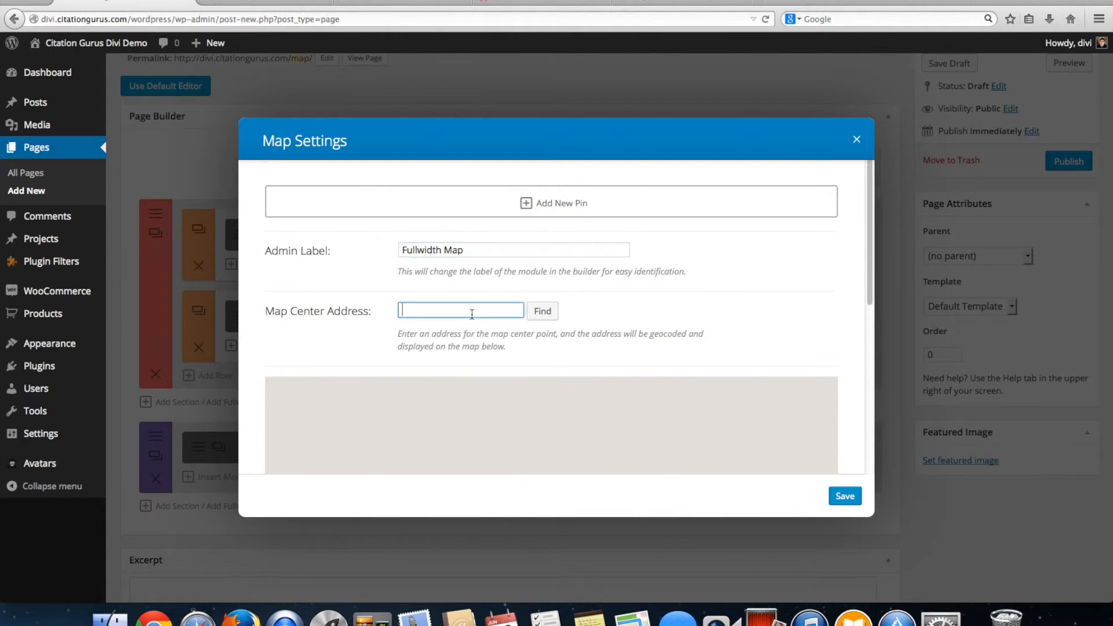
pyautogui.write('ca')
pyautogui.click(554, 316)
pyautogui.scroll(-5, 857, 304)
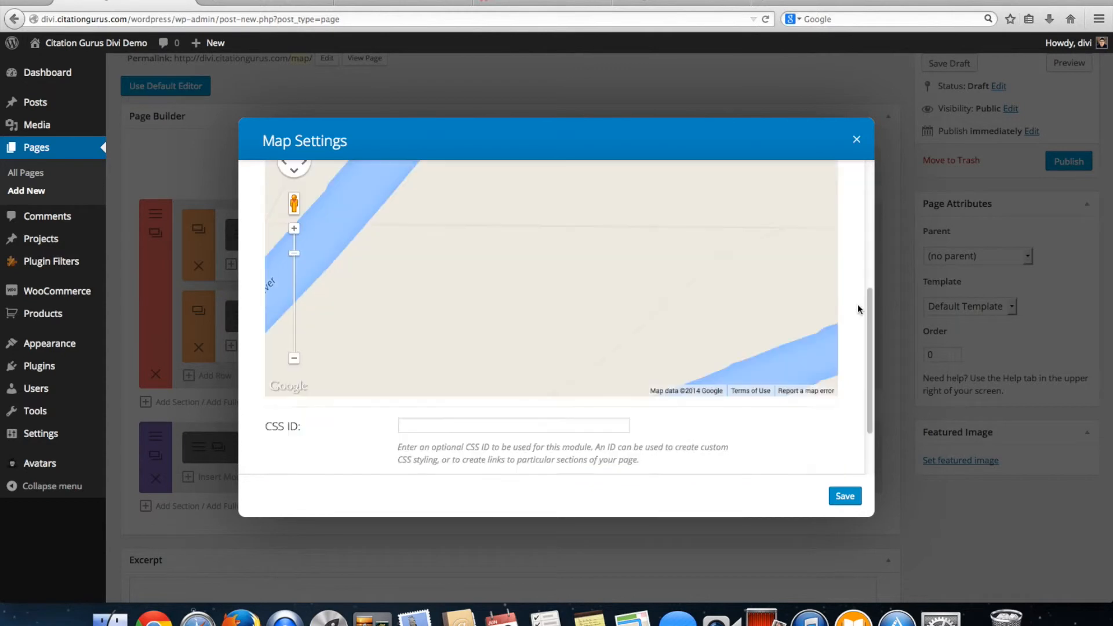
pyautogui.scroll(-2, 857, 304)
pyautogui.scroll(7, 853, 373)
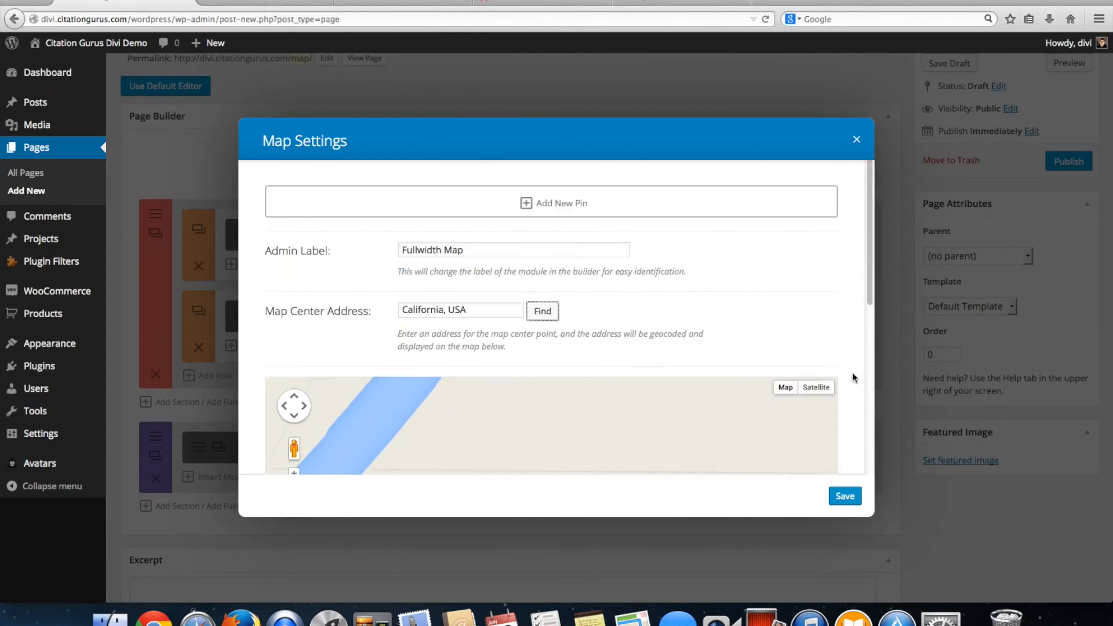
pyautogui.scroll(-7, 852, 378)
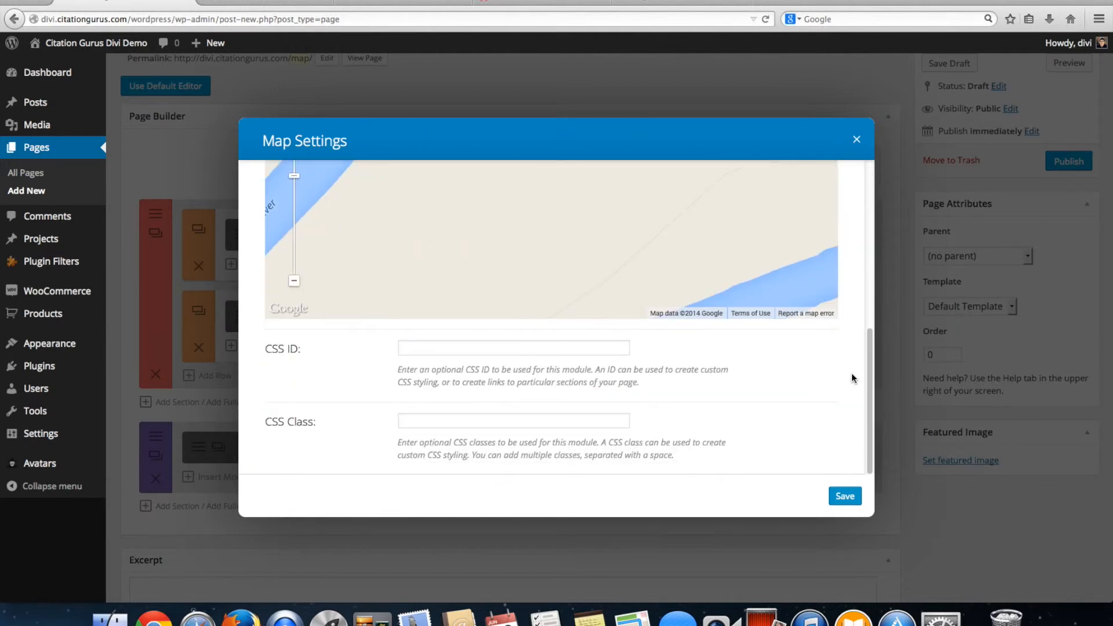
pyautogui.scroll(7, 851, 381)
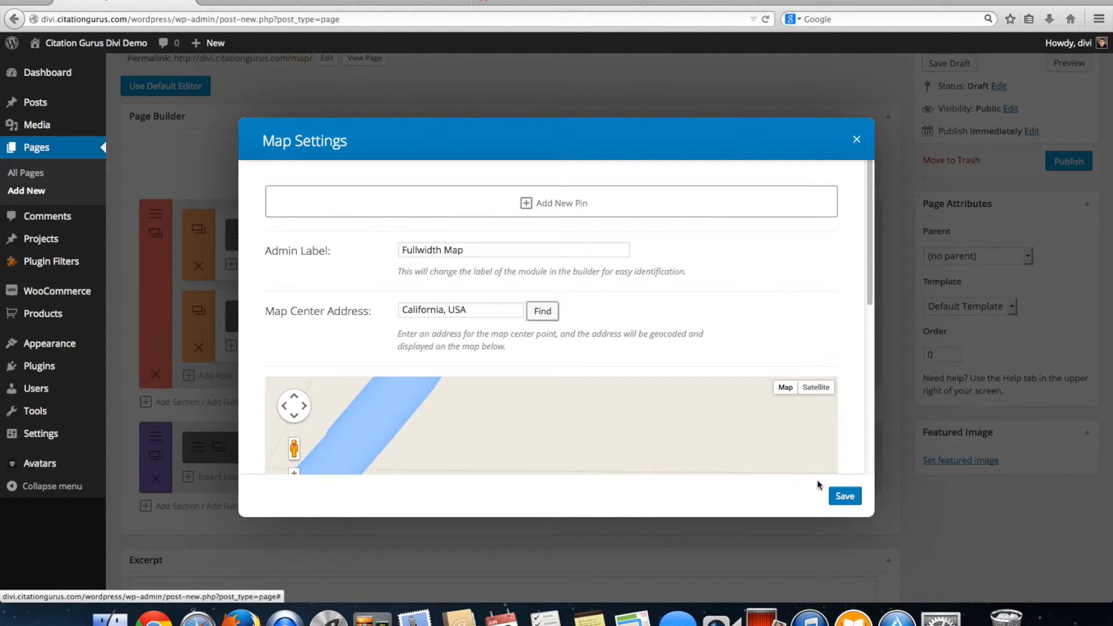
# Add a pin titled California to the fullwidth map and locate its pin address at California.
pyautogui.click(562, 204)
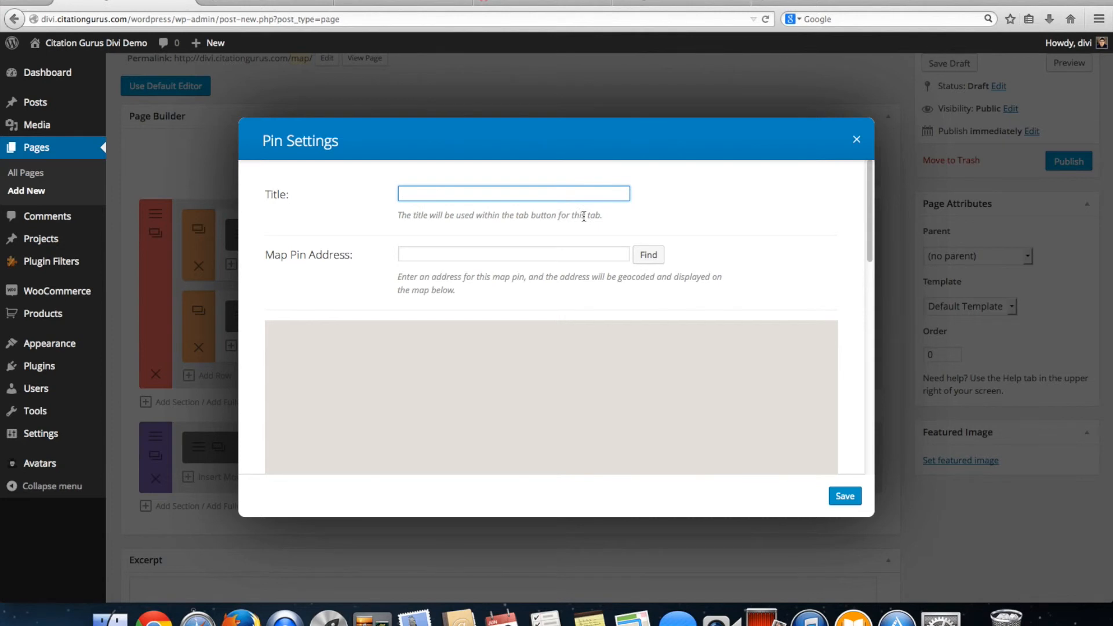
pyautogui.write('California')
pyautogui.click(643, 256)
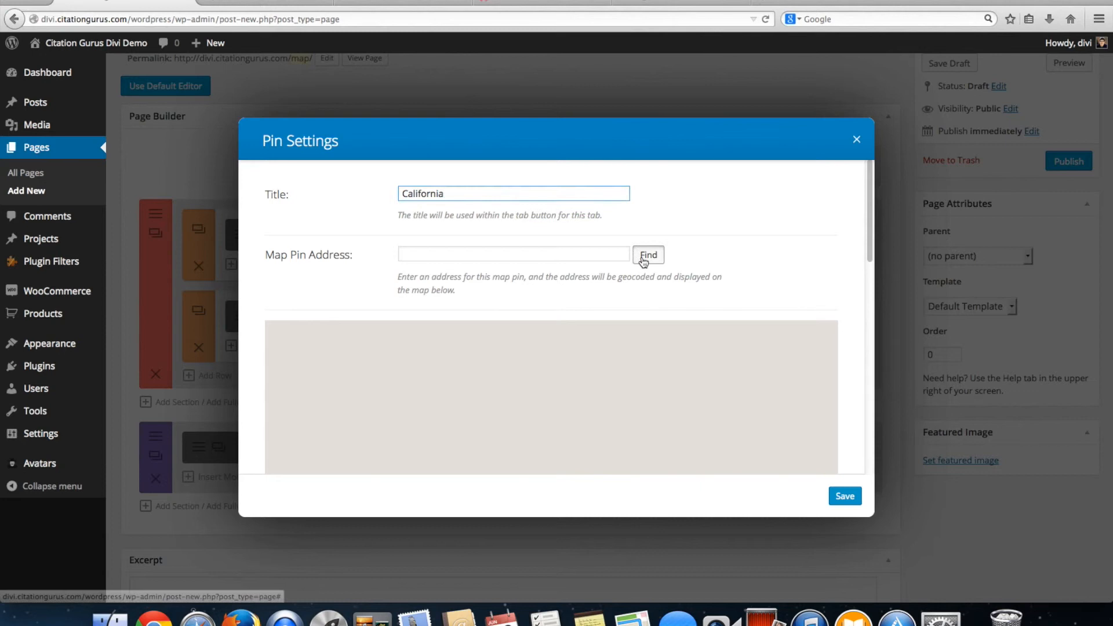
pyautogui.click(431, 253)
pyautogui.write('California')
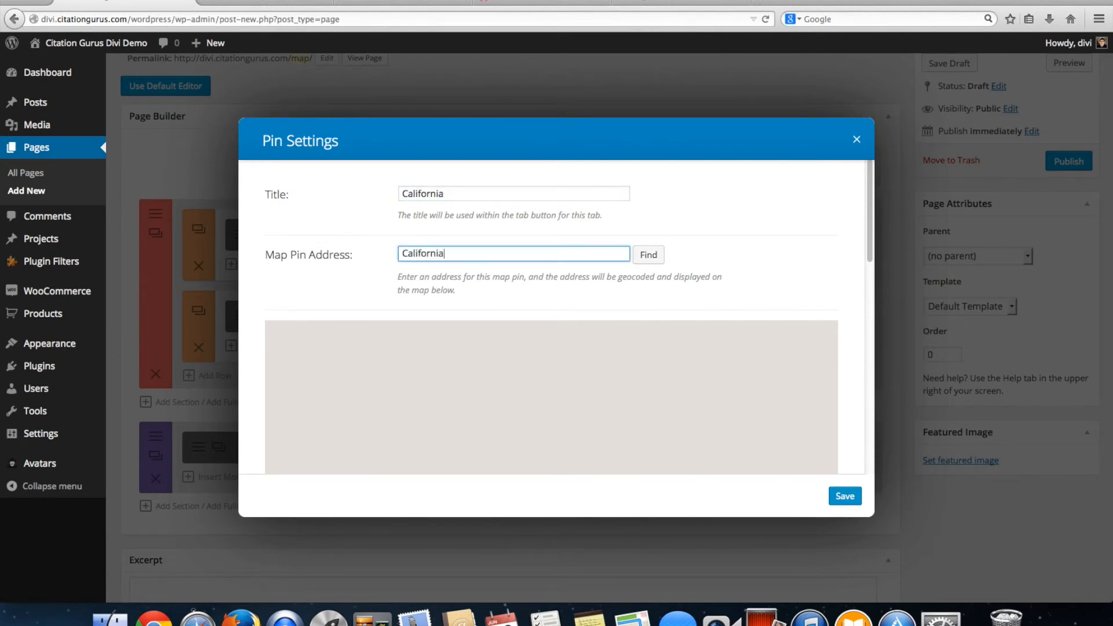
pyautogui.press('Return')
# Enter "A little bit of text" as the California pin's content and save the pin.
pyautogui.scroll(-2, 836, 312)
pyautogui.scroll(-2, 835, 312)
pyautogui.scroll(-5, 854, 318)
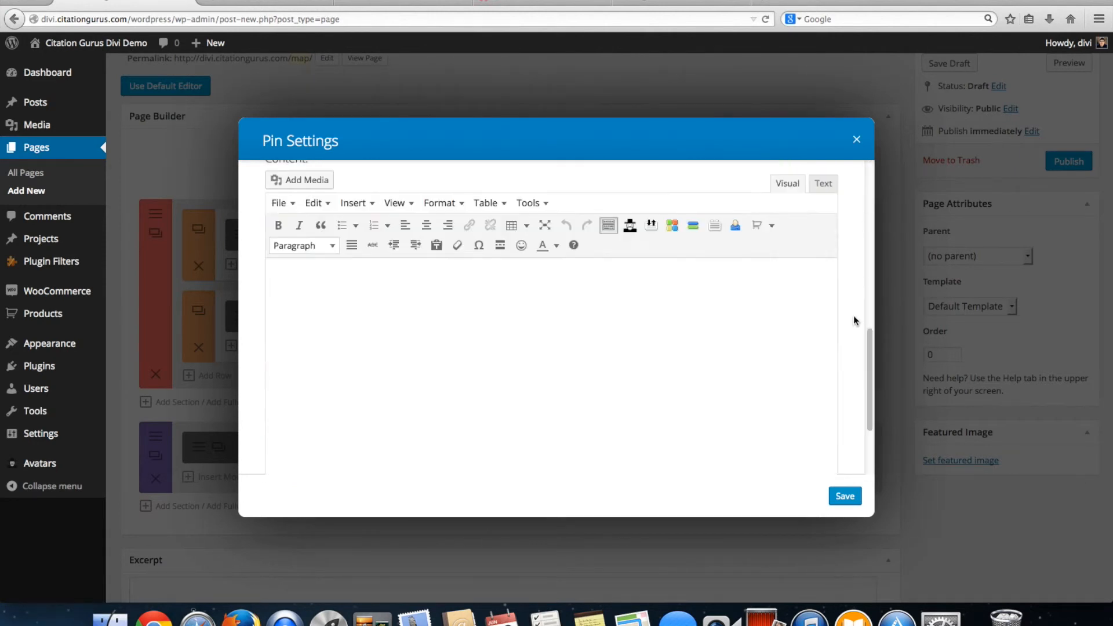
pyautogui.click(569, 359)
pyautogui.write('A')
pyautogui.click(844, 496)
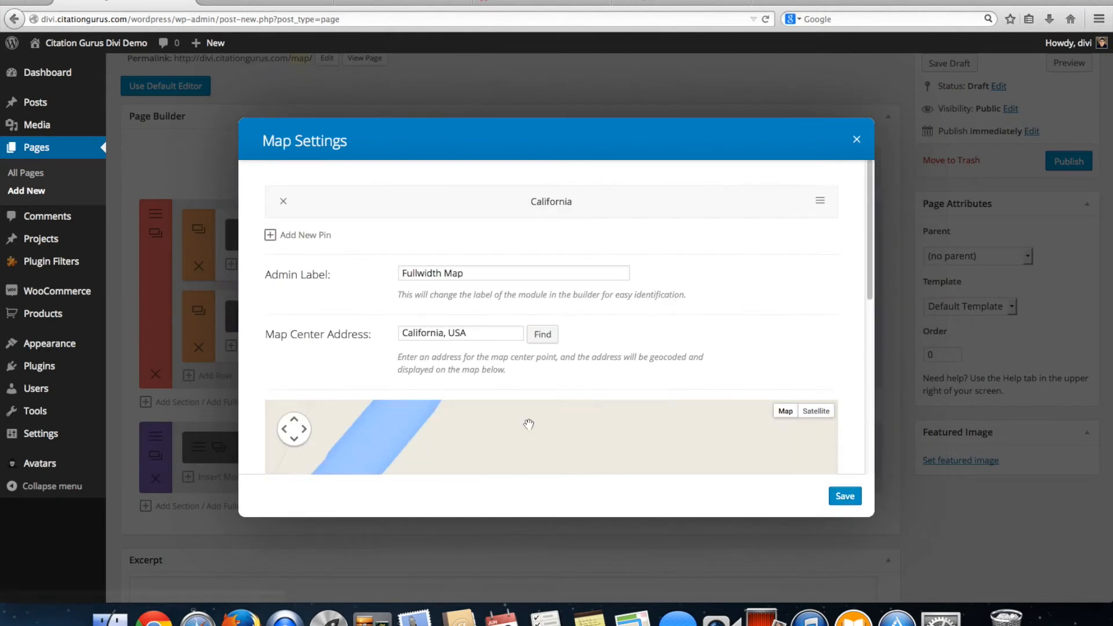
# Add a second pin titled Washington DC and locate its pin address at Washington, DC, USA.
pyautogui.click(300, 237)
pyautogui.write('Washington')
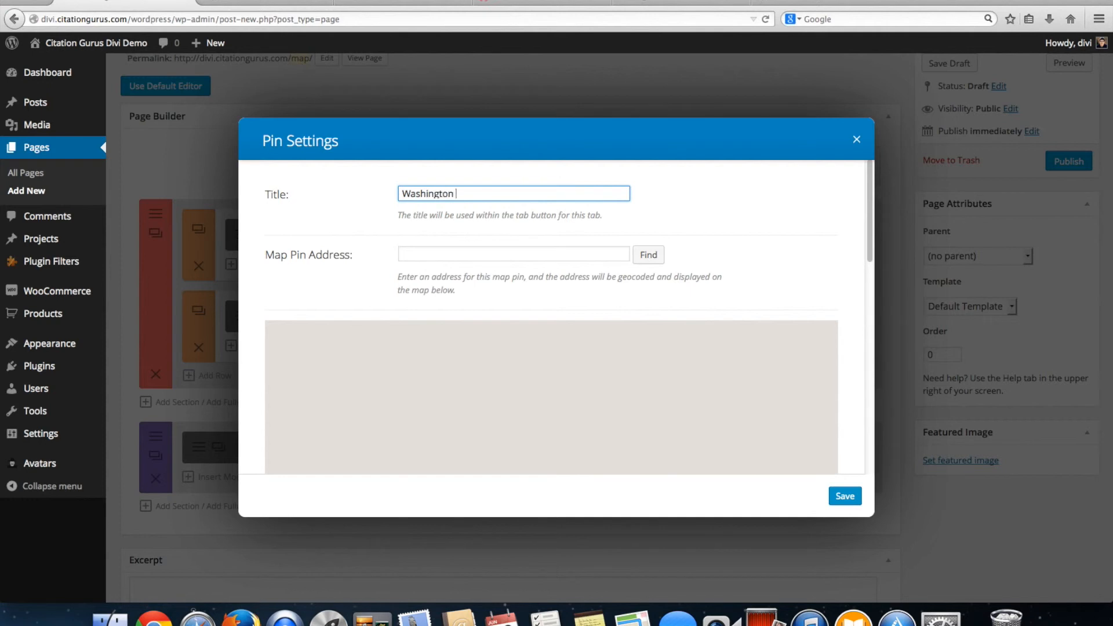
pyautogui.write(' DC')
pyautogui.click(558, 253)
pyautogui.write('Washington')
pyautogui.click(650, 256)
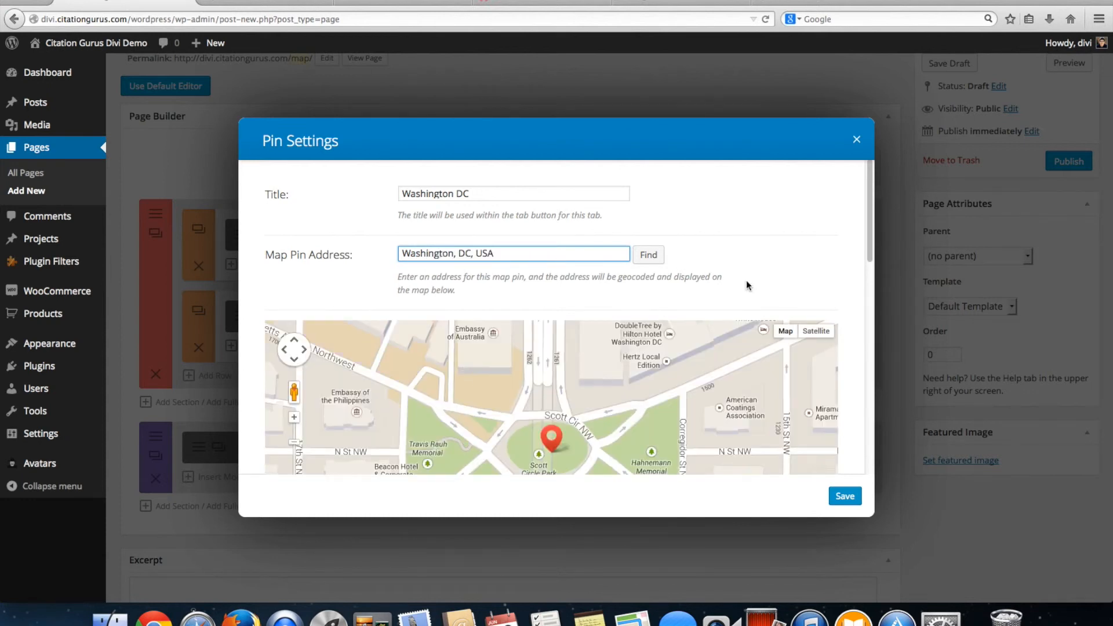
# Enter "This is Washington DC" as the Washington DC pin's content and save the pin.
pyautogui.scroll(-1, 851, 342)
pyautogui.scroll(-3, 851, 343)
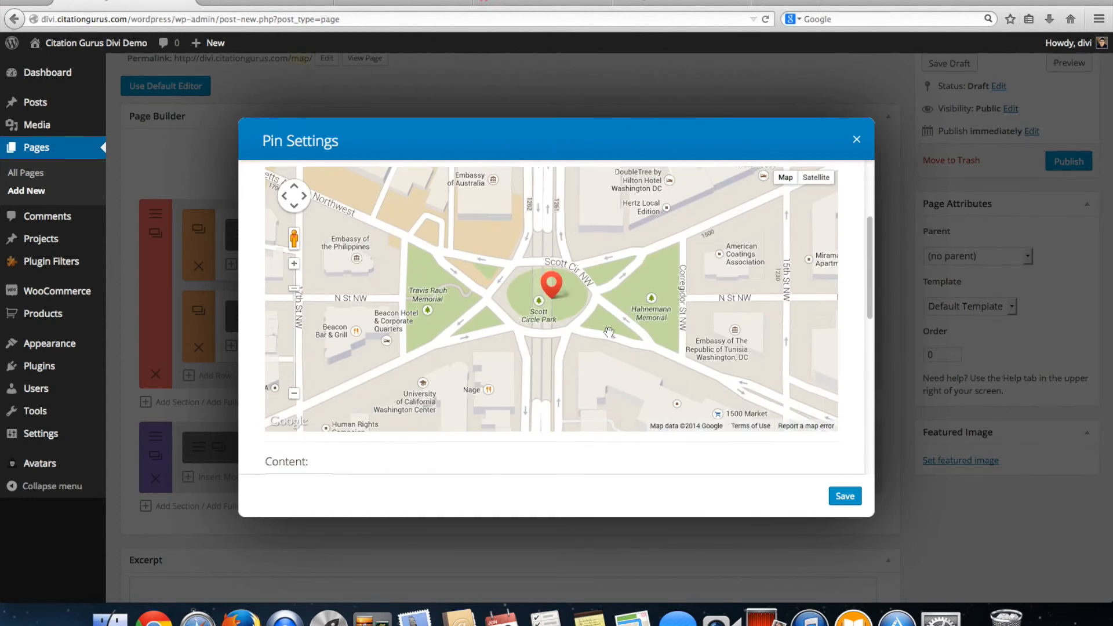
pyautogui.scroll(-1, 519, 377)
pyautogui.scroll(-4, 472, 467)
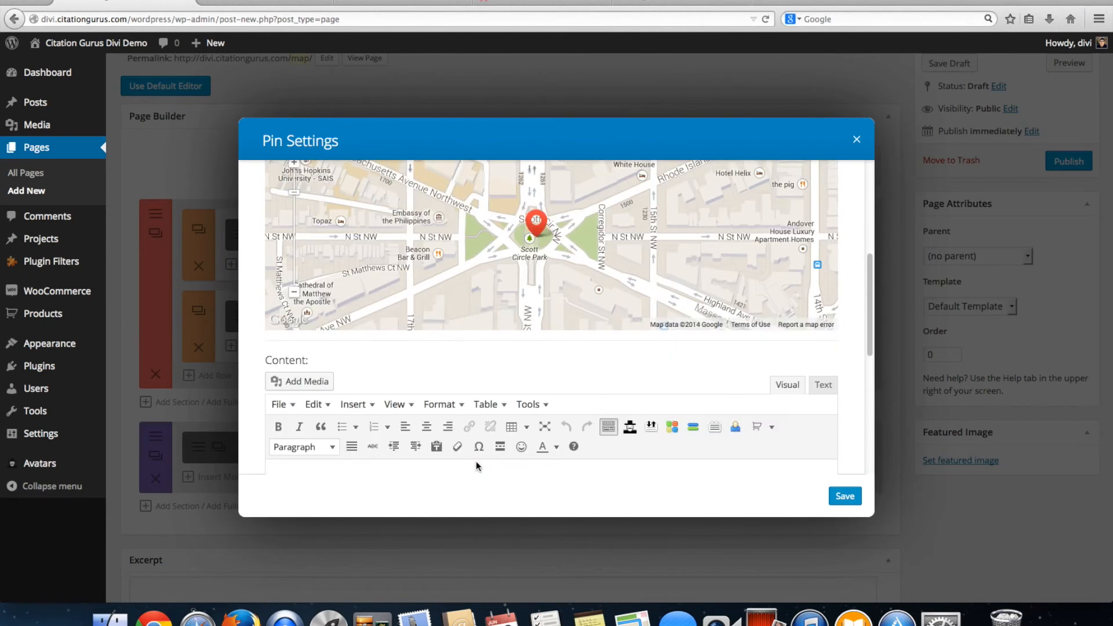
pyautogui.scroll(-8, 296, 388)
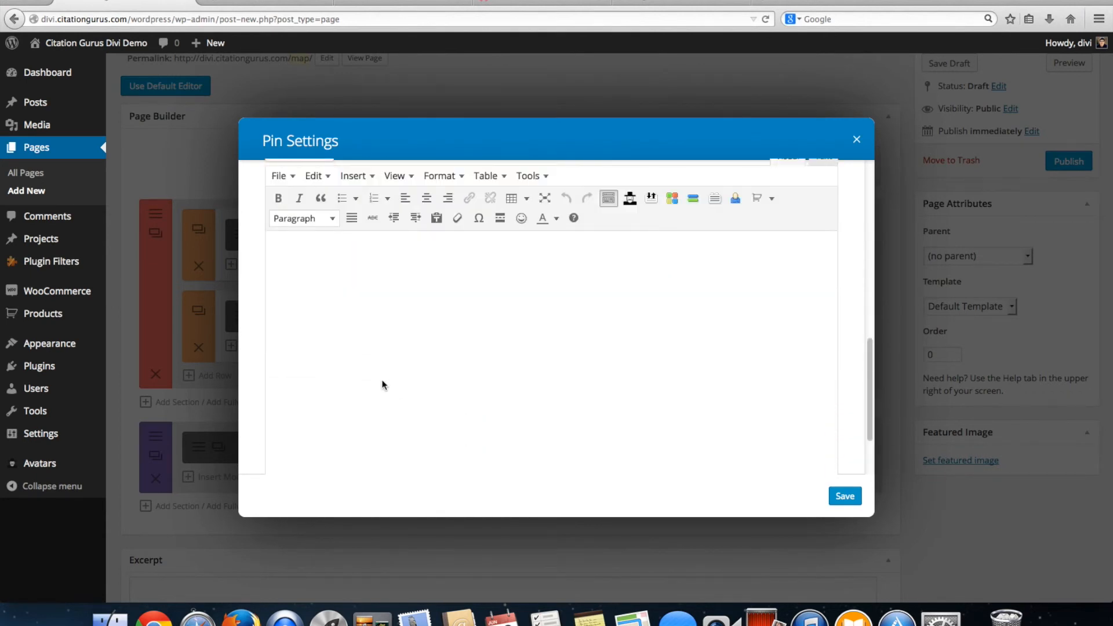
pyautogui.click(369, 296)
pyautogui.write('This is Washington DC')
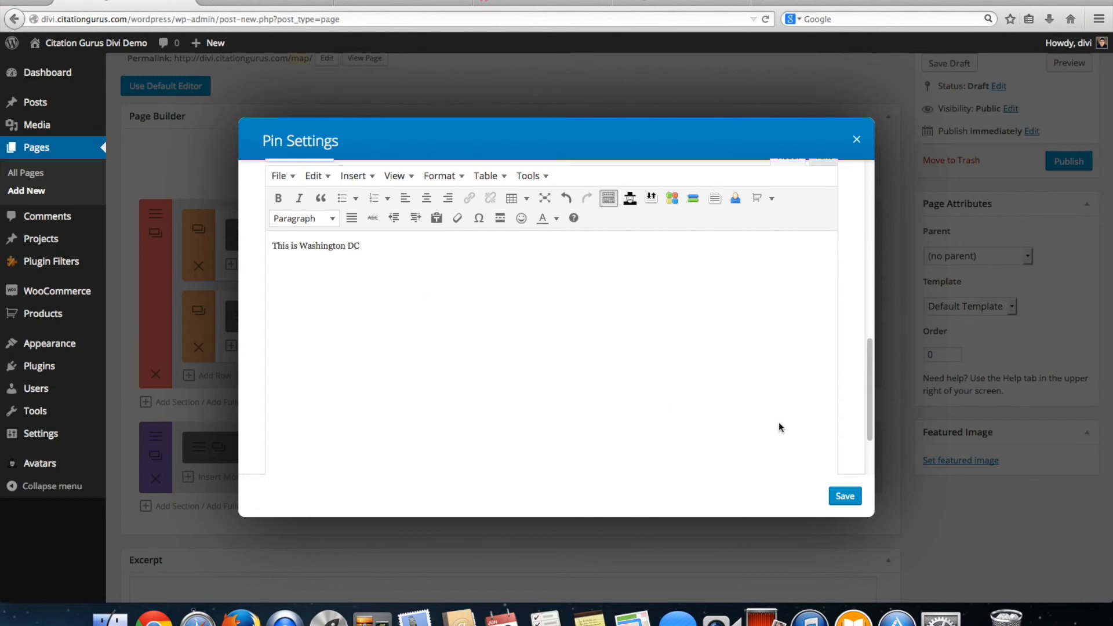
pyautogui.click(845, 496)
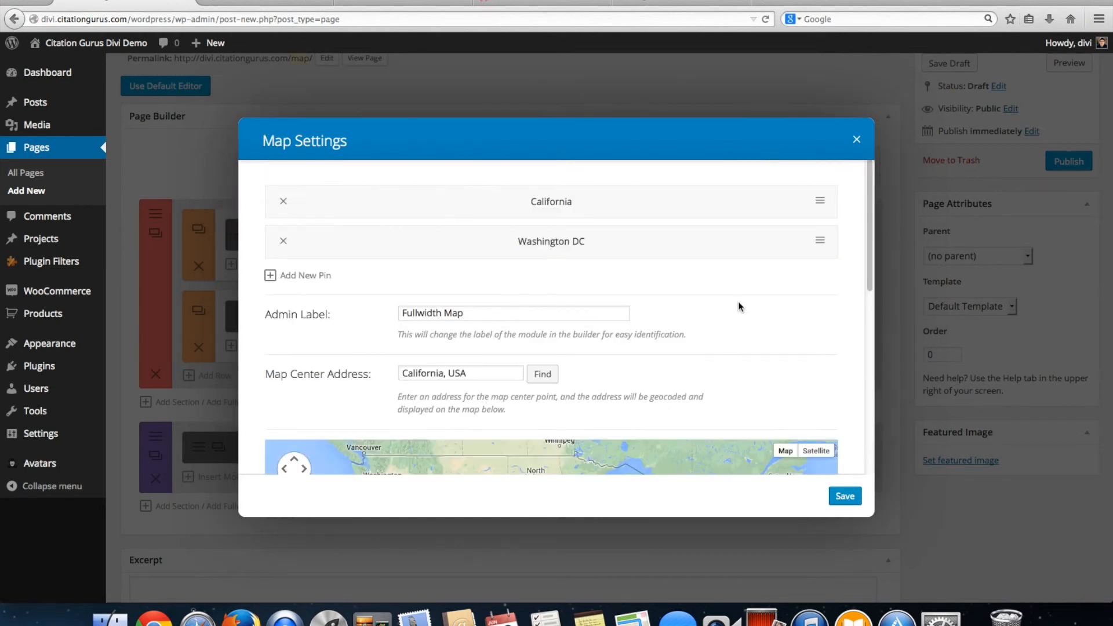
# Add a third pin titled Georgia and locate its pin address at Georgia, USA.
pyautogui.click(307, 278)
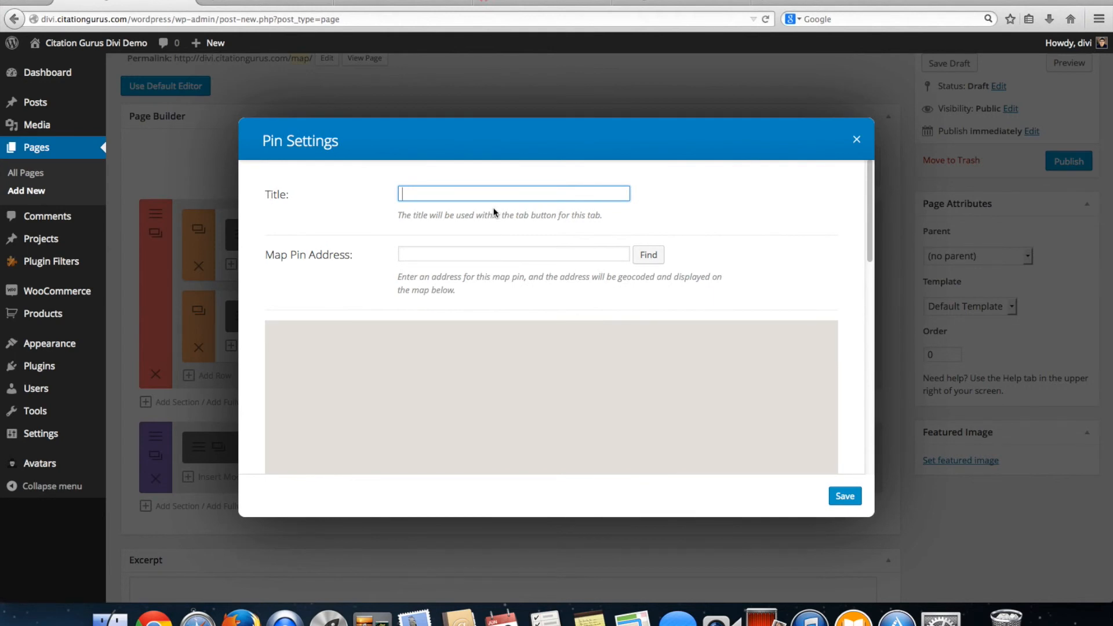
pyautogui.write('Georgia')
pyautogui.click(511, 255)
pyautogui.write('G')
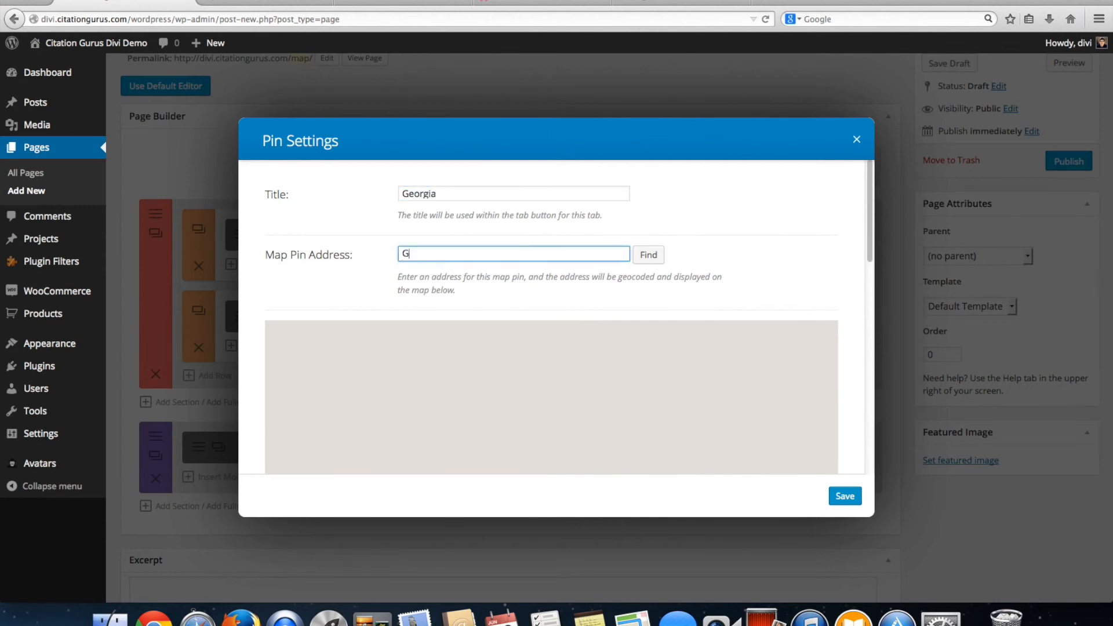
pyautogui.write('eorgia')
pyautogui.press('Return')
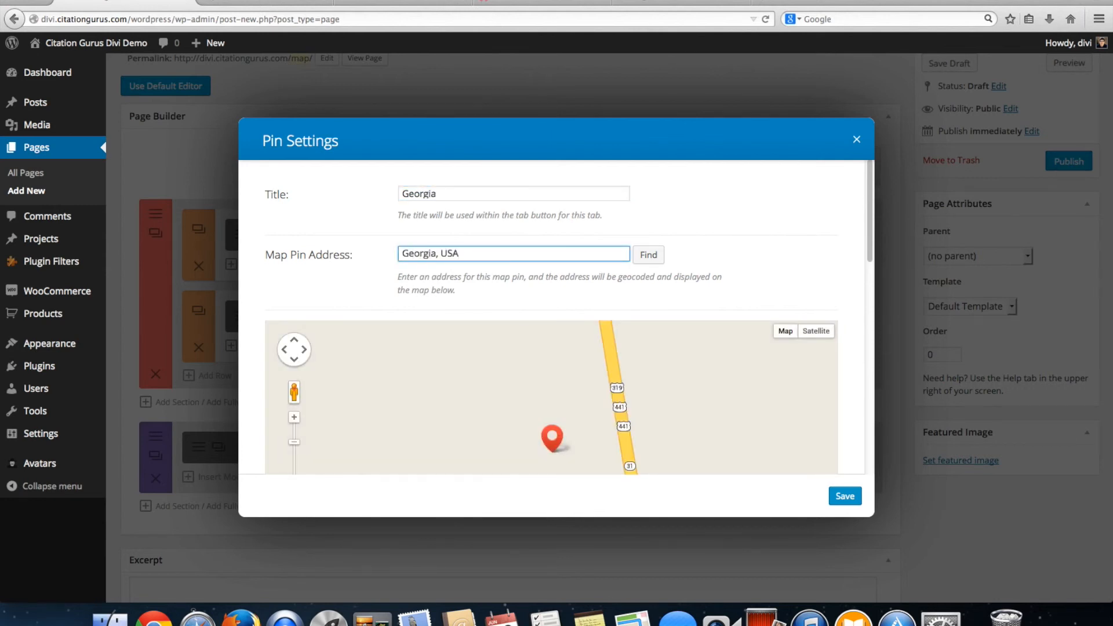
# Enter "This is Georgia" as the Georgia pin's content, then save the pin and the fullwidth map's settings.
pyautogui.scroll(-10, 857, 342)
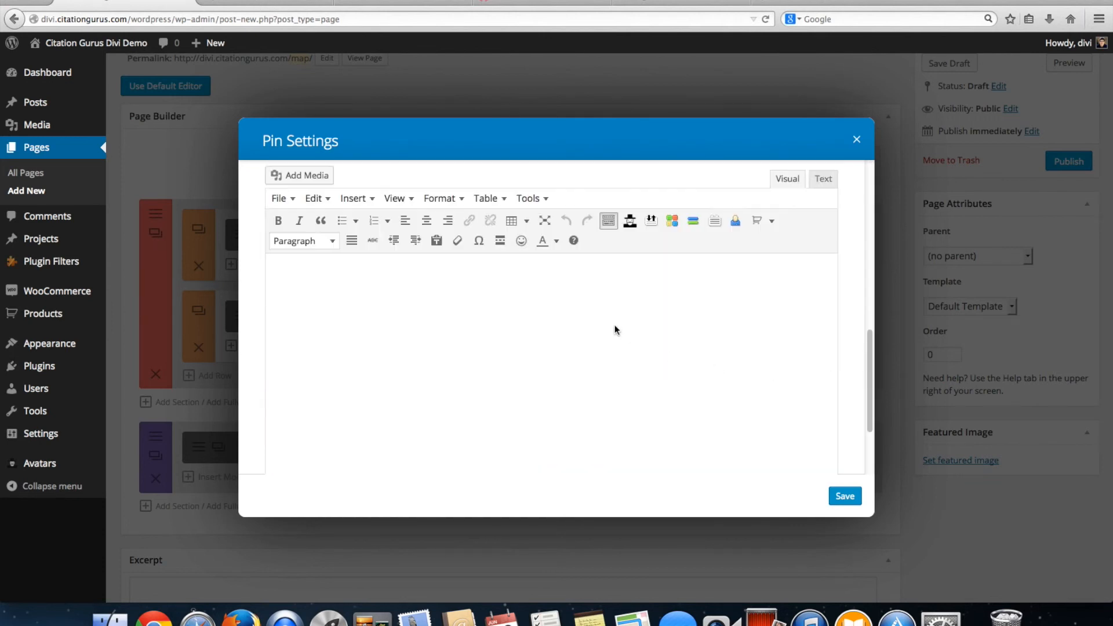
pyautogui.click(490, 346)
pyautogui.write('This is Georgia')
pyautogui.click(845, 497)
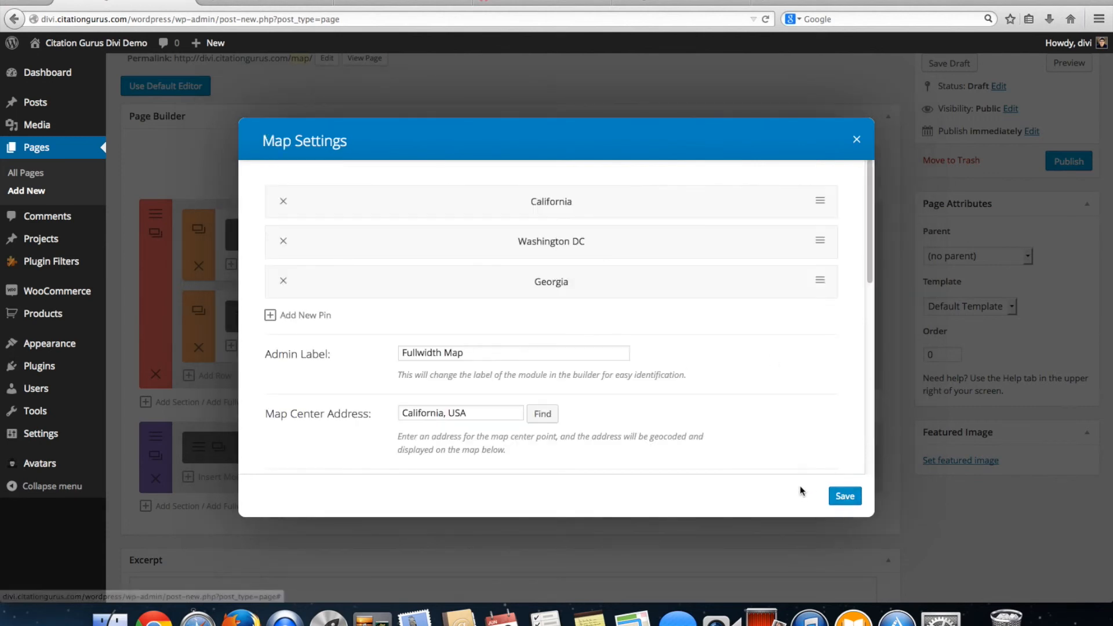
pyautogui.click(850, 501)
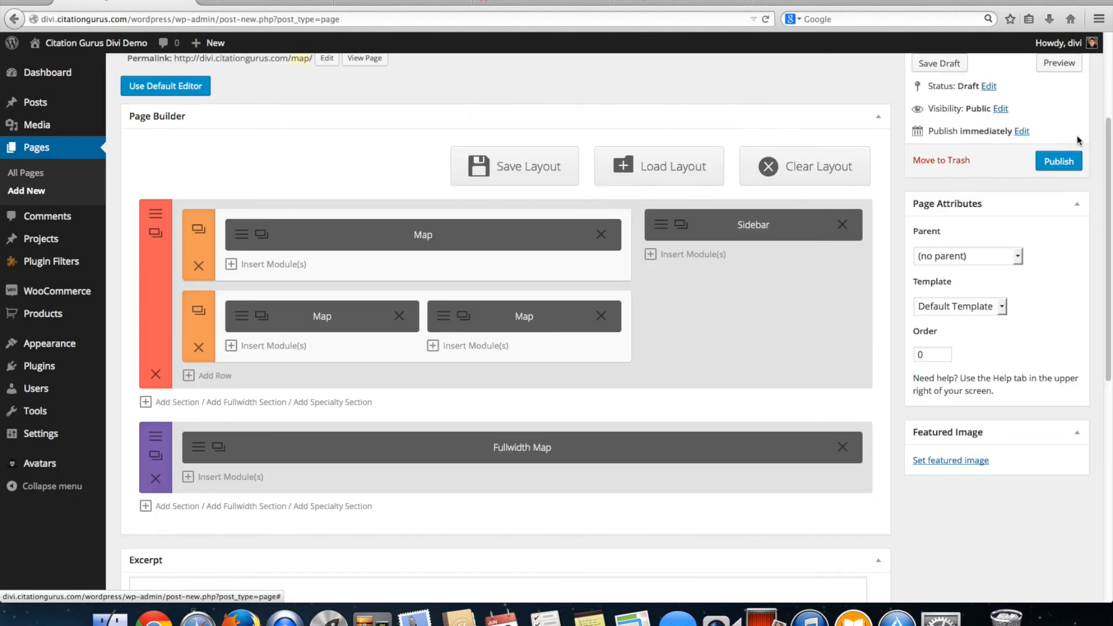
# Preview the Map page and check the info windows of the Washington DC, Georgia and California pins on the fullwidth map.
pyautogui.scroll(5, 1062, 122)
pyautogui.click(1067, 223)
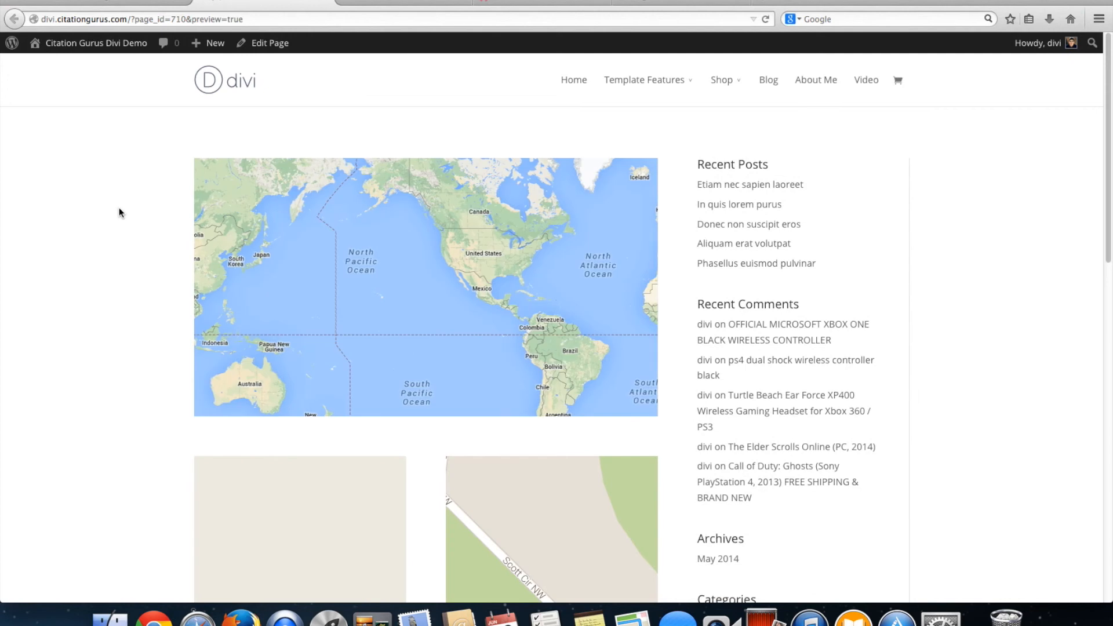
pyautogui.scroll(-7, 120, 209)
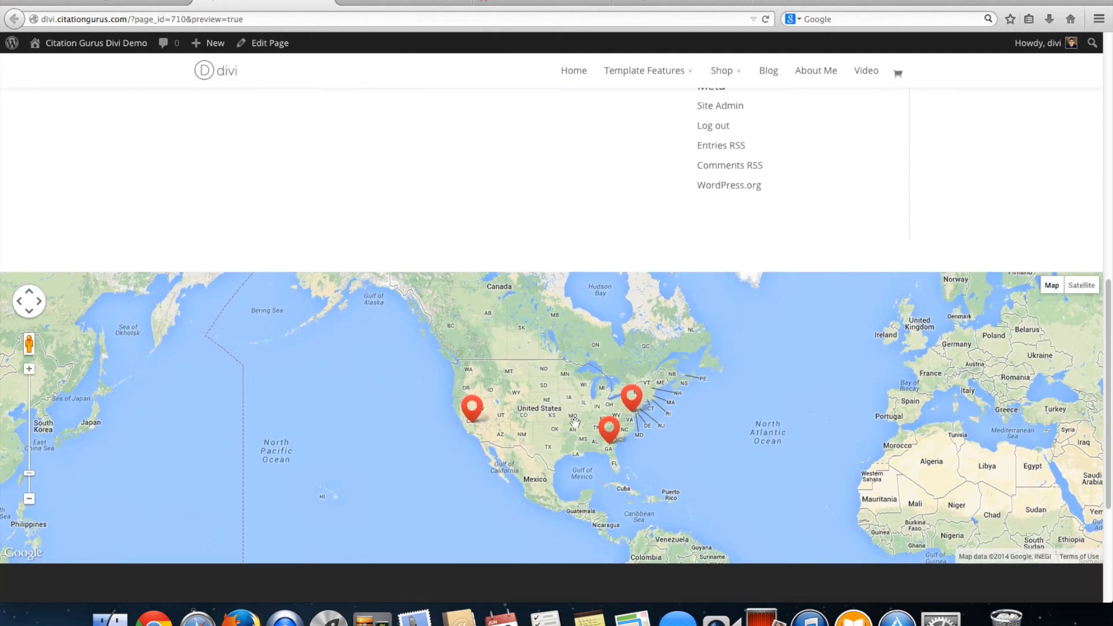
pyautogui.click(632, 403)
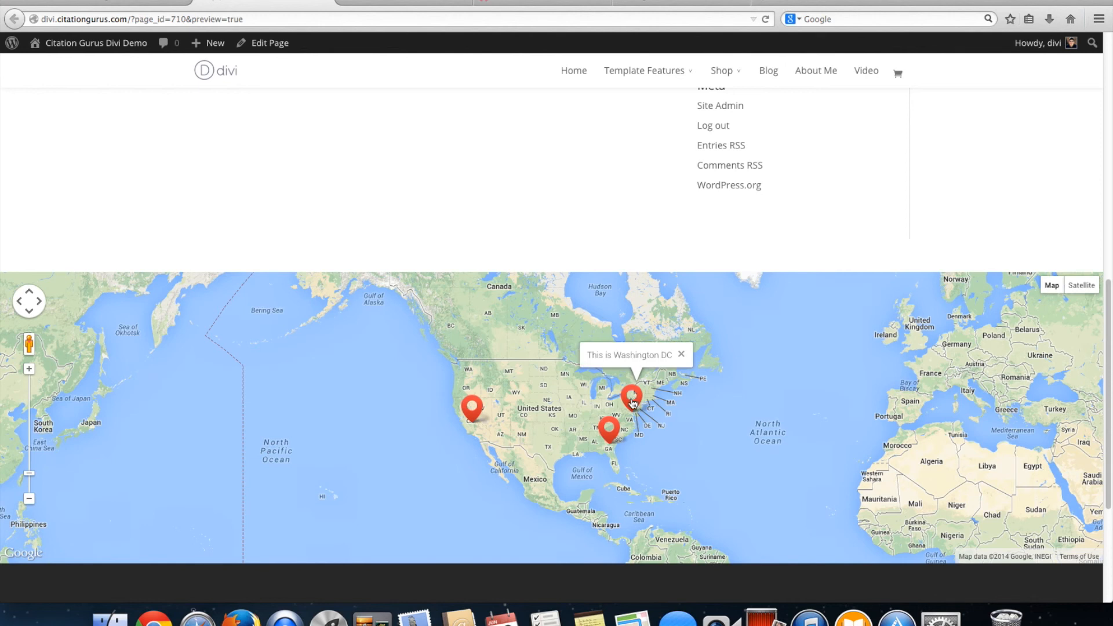
pyautogui.click(608, 429)
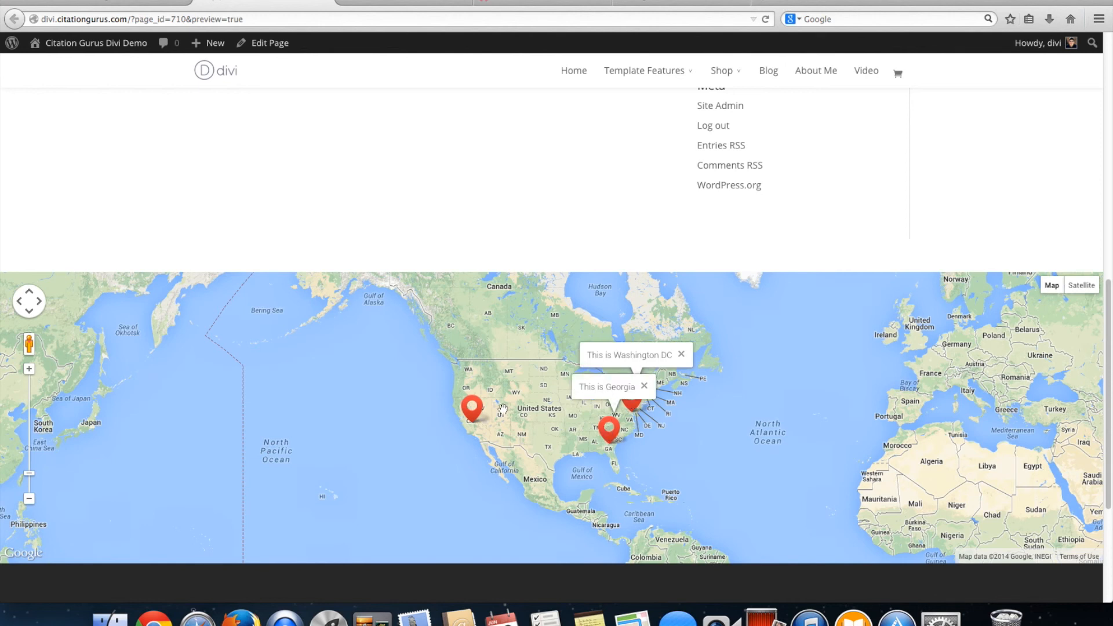
pyautogui.click(473, 408)
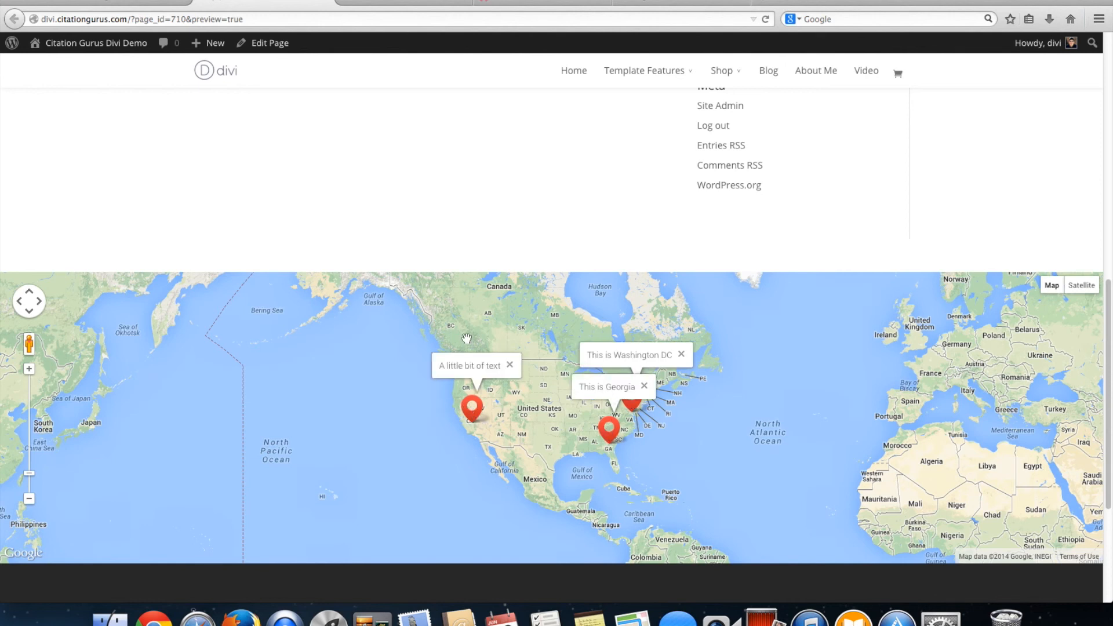
# Close the info windows of the California, Georgia and Washington DC pins on the previewed fullwidth map.
pyautogui.click(510, 366)
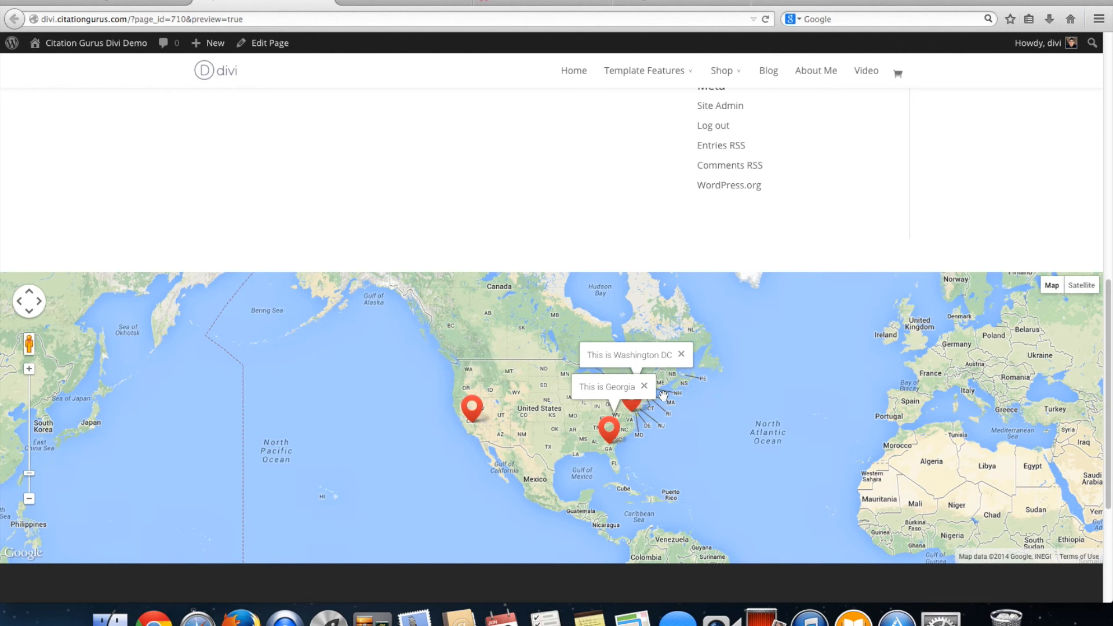
pyautogui.click(645, 386)
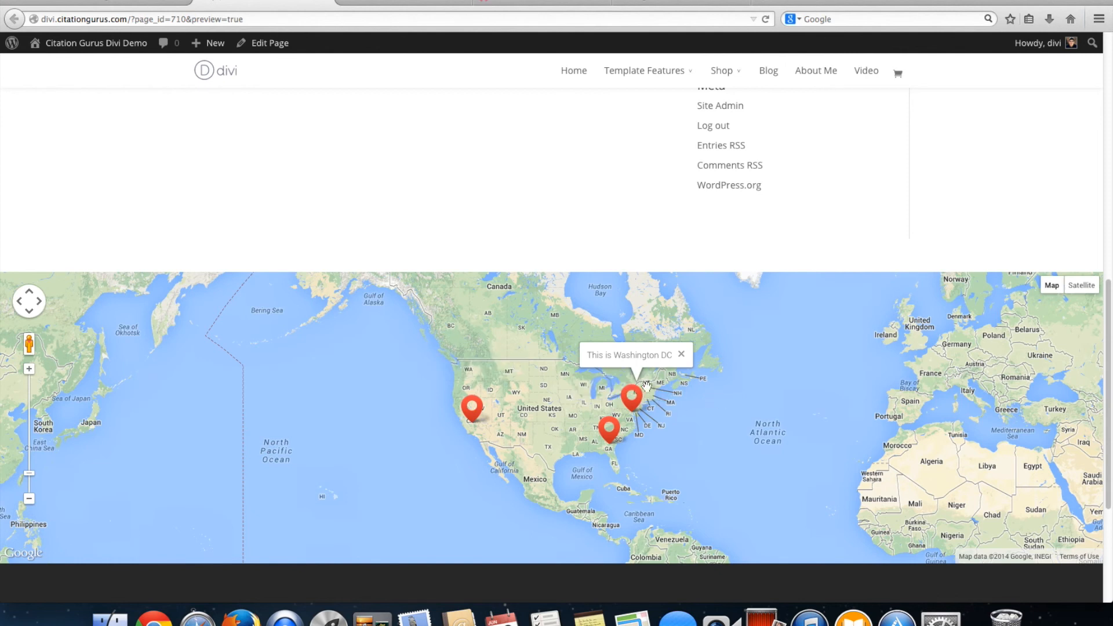
pyautogui.click(683, 357)
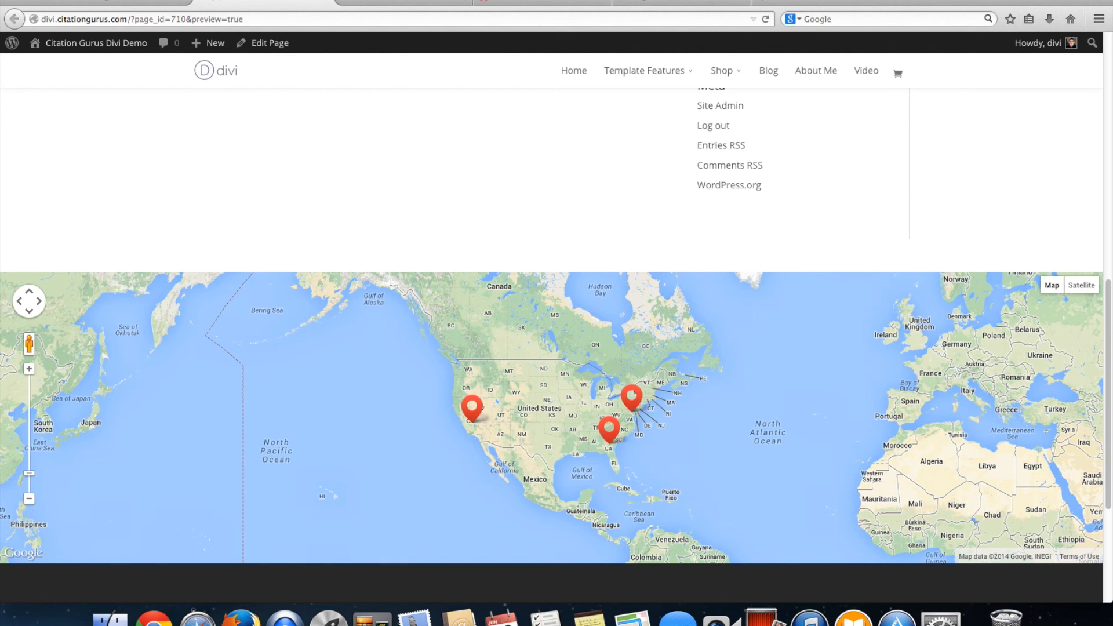
pyautogui.moveTo(1069, 45)
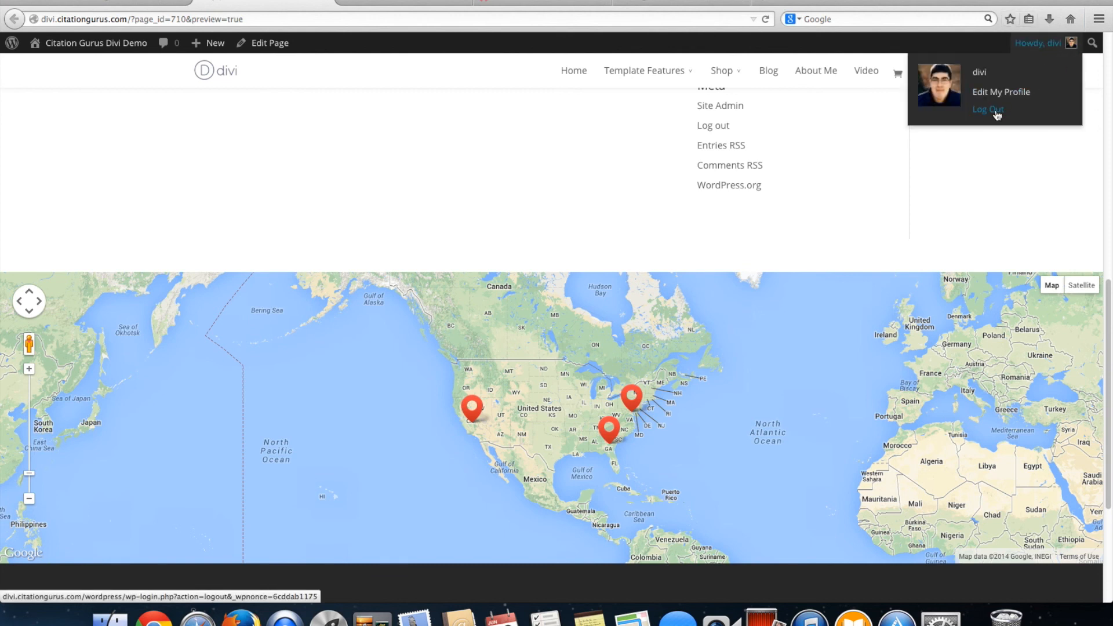